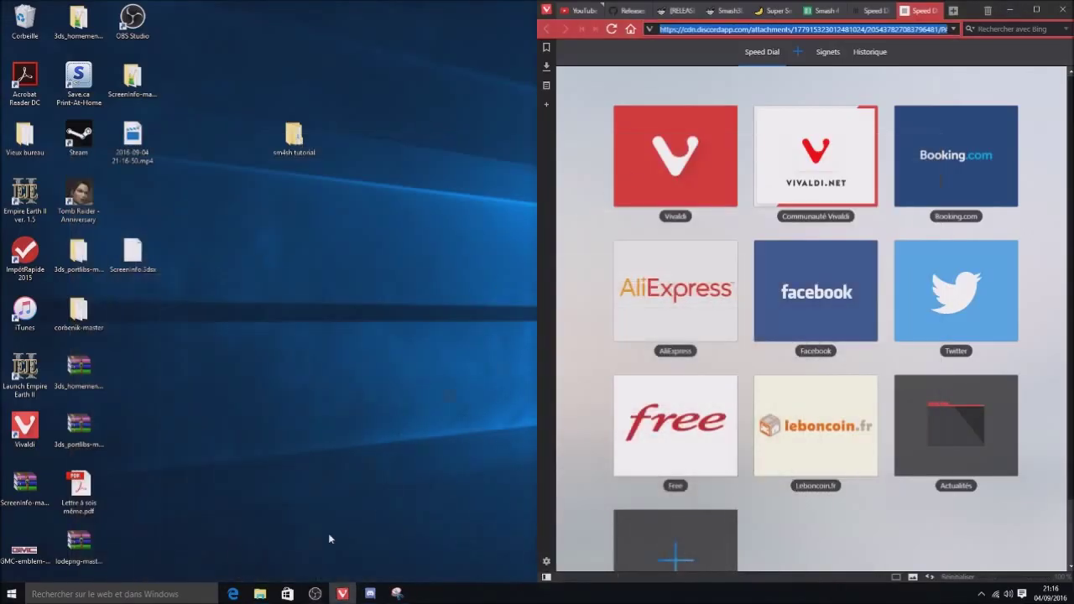
From the sm4sh tutorial folder, open ORDIM3N's microSD share in a separate window.
click(251, 597)
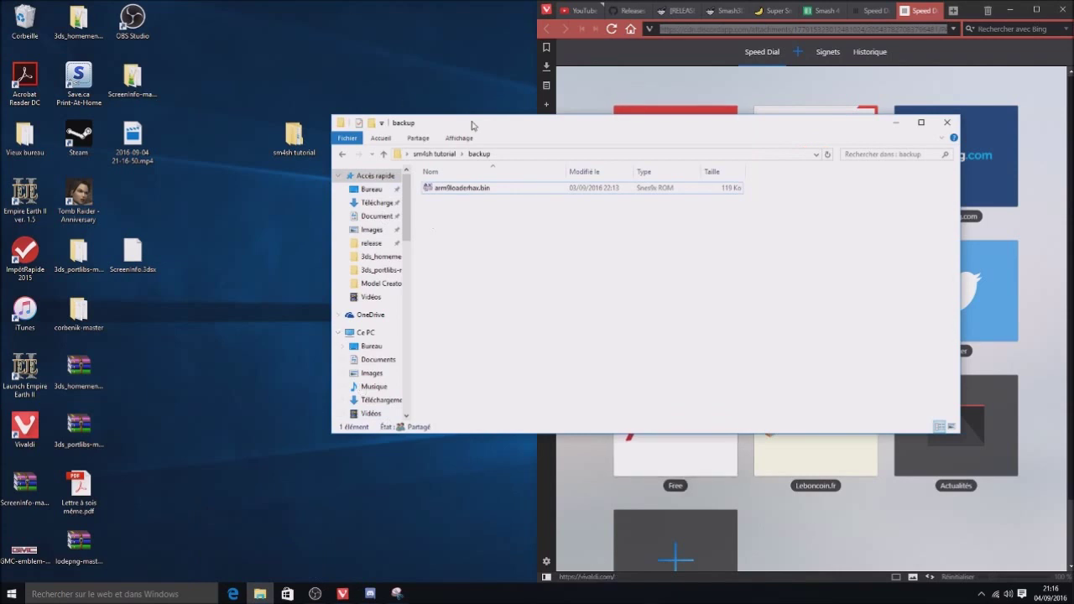
click(437, 155)
scroll(369, 336, down, 10)
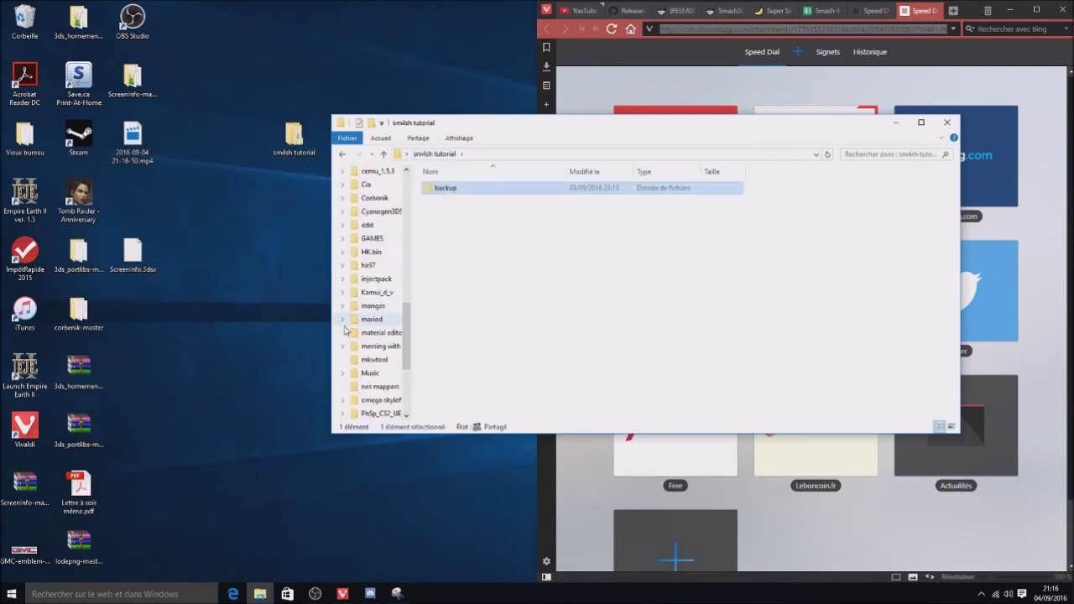
scroll(367, 329, down, 2)
right_click(367, 391)
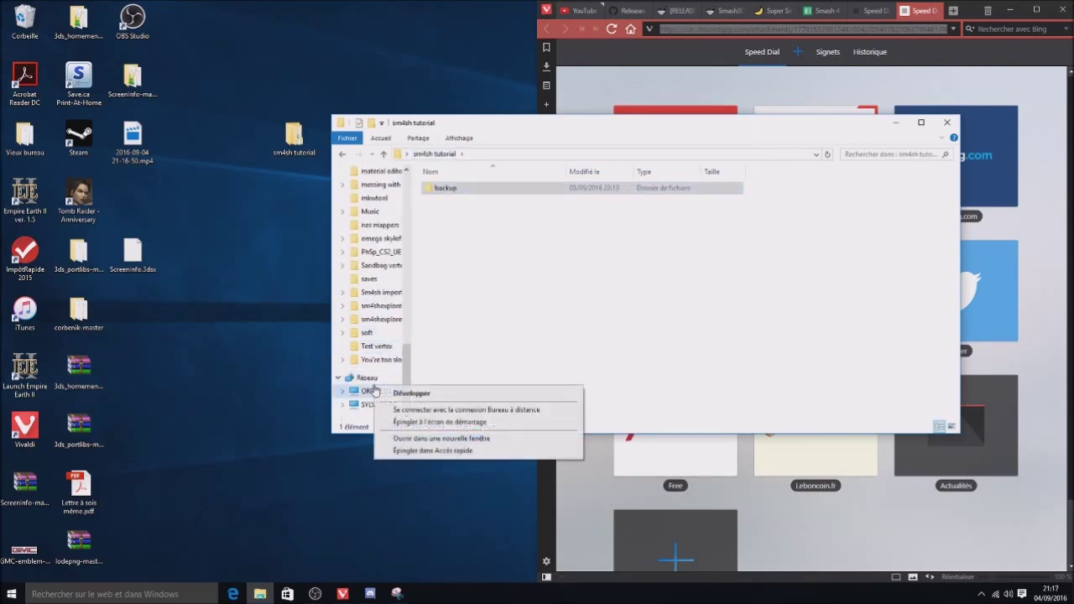
click(419, 437)
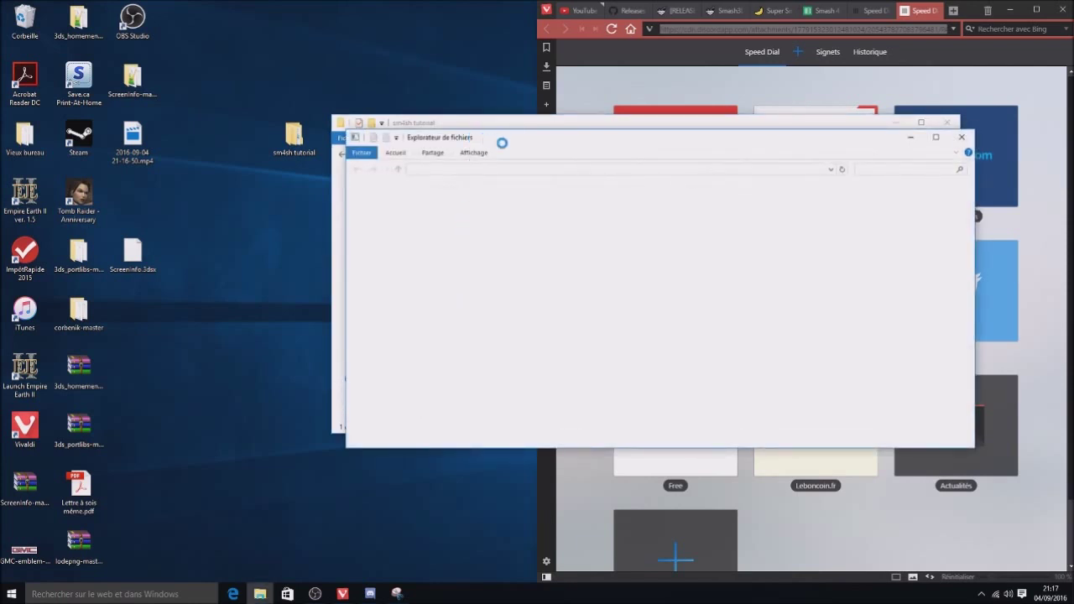
double_click(464, 200)
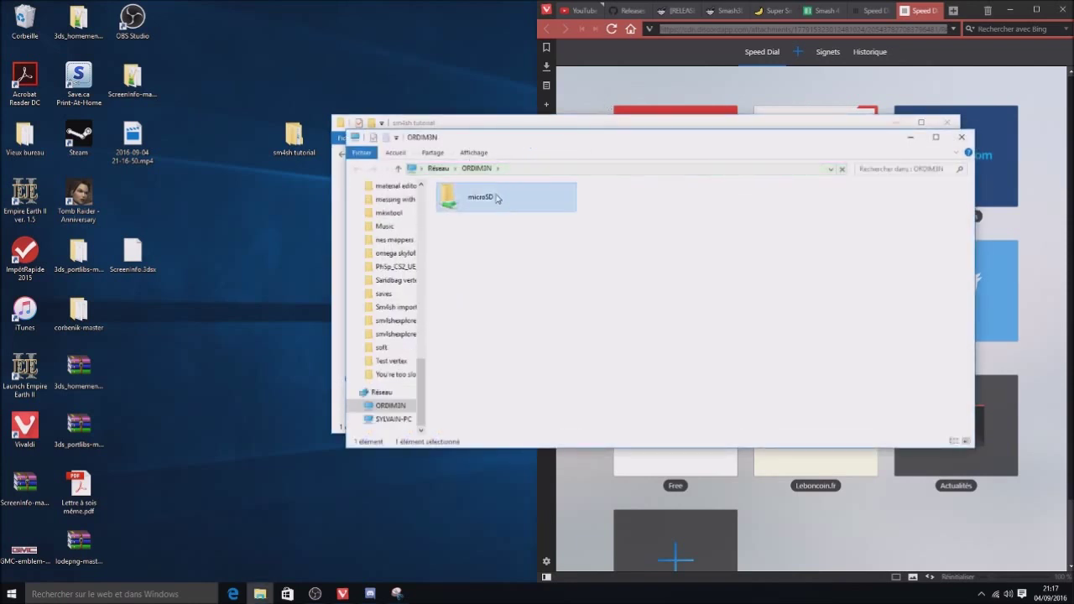
click(621, 11)
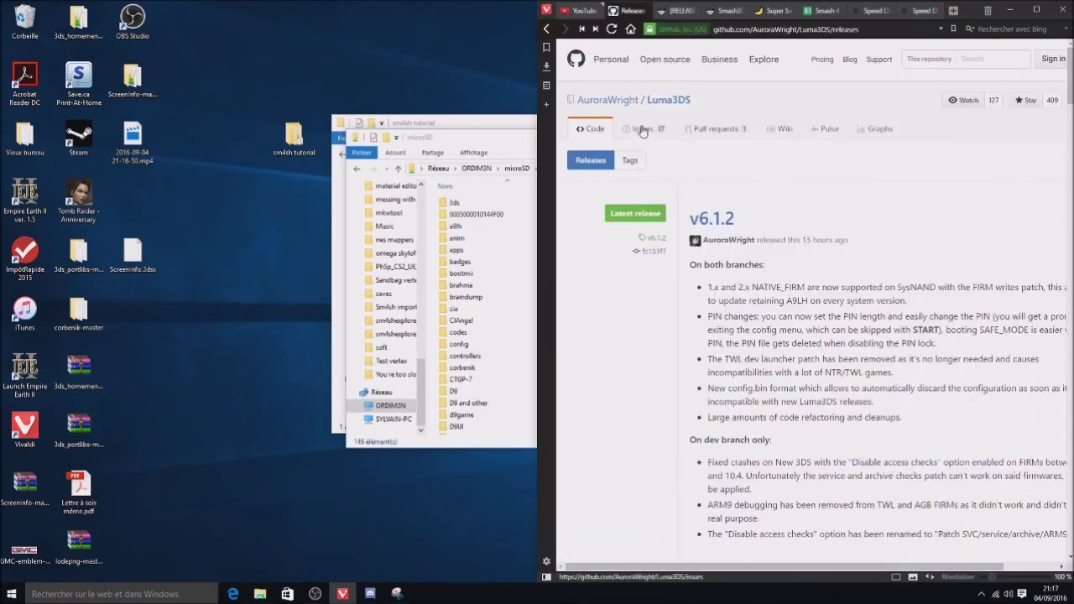
Download the Luma3DSv6.1.2.7z release archive from GitHub.
scroll(678, 266, down, 3)
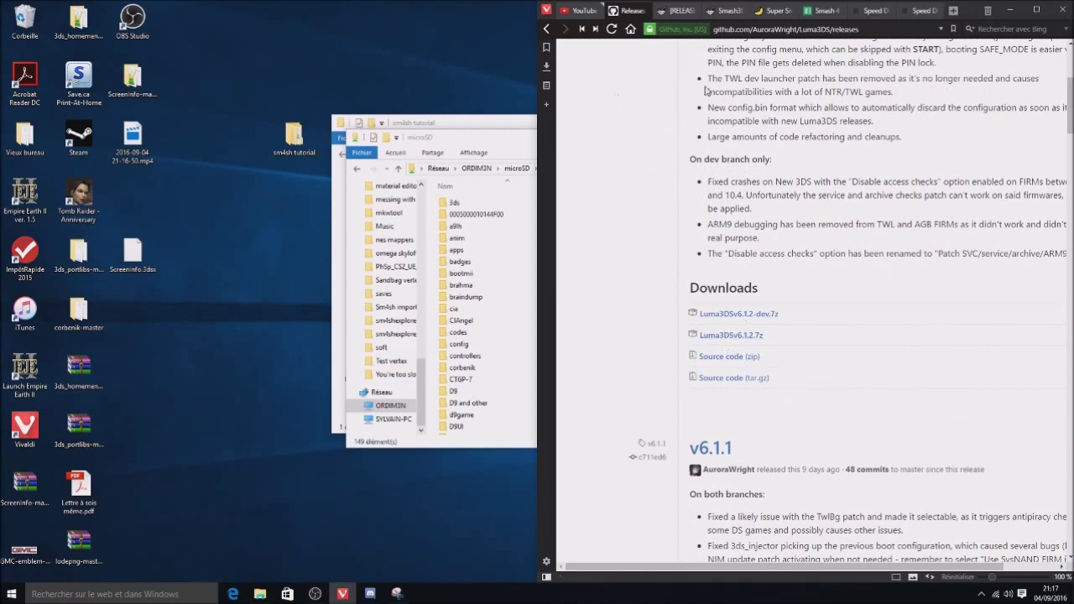
click(731, 336)
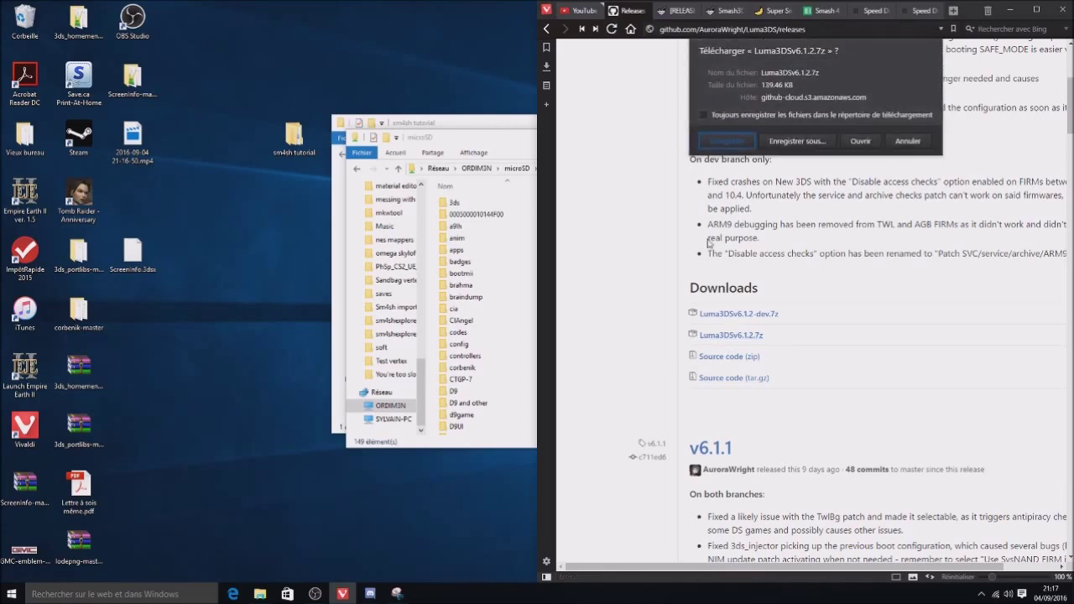
click(727, 141)
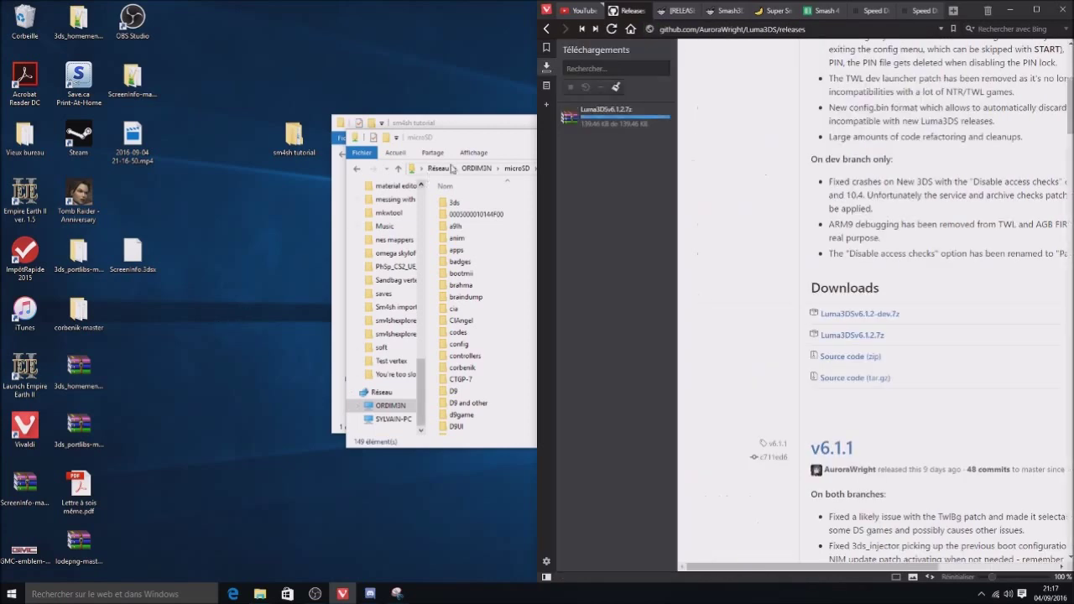
Download the Smash-Selector.zip attachment from the GBAtemp thread.
click(674, 11)
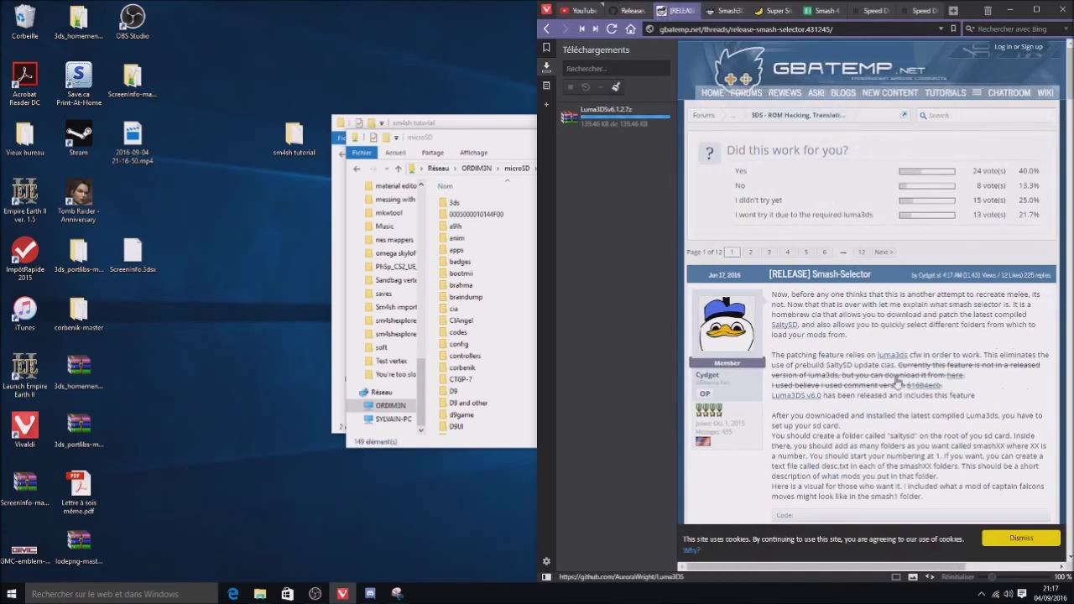
scroll(869, 394, down, 3)
scroll(869, 395, down, 10)
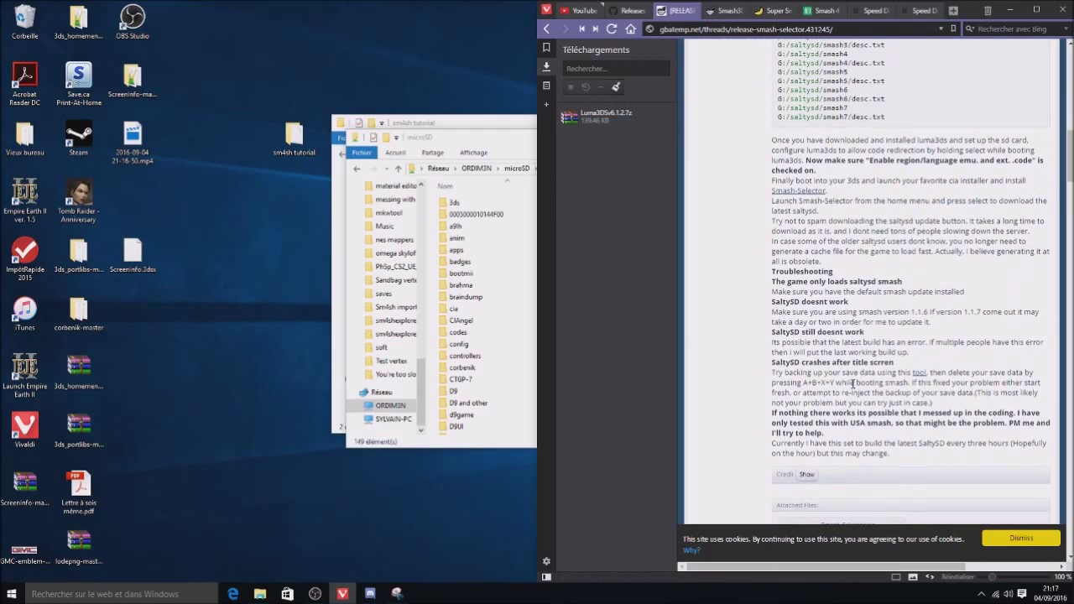
click(829, 246)
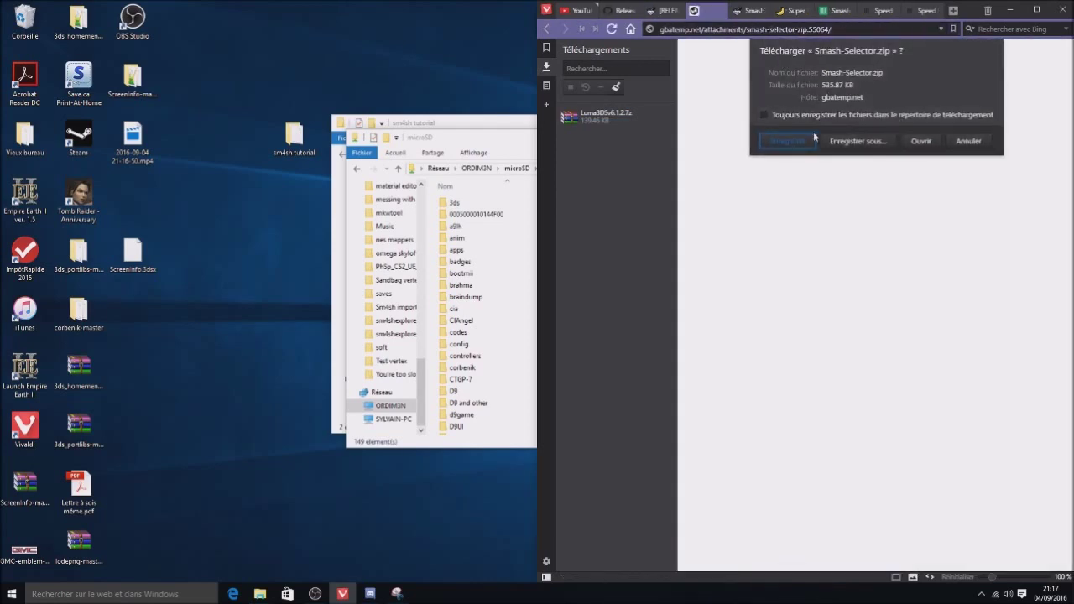
click(803, 141)
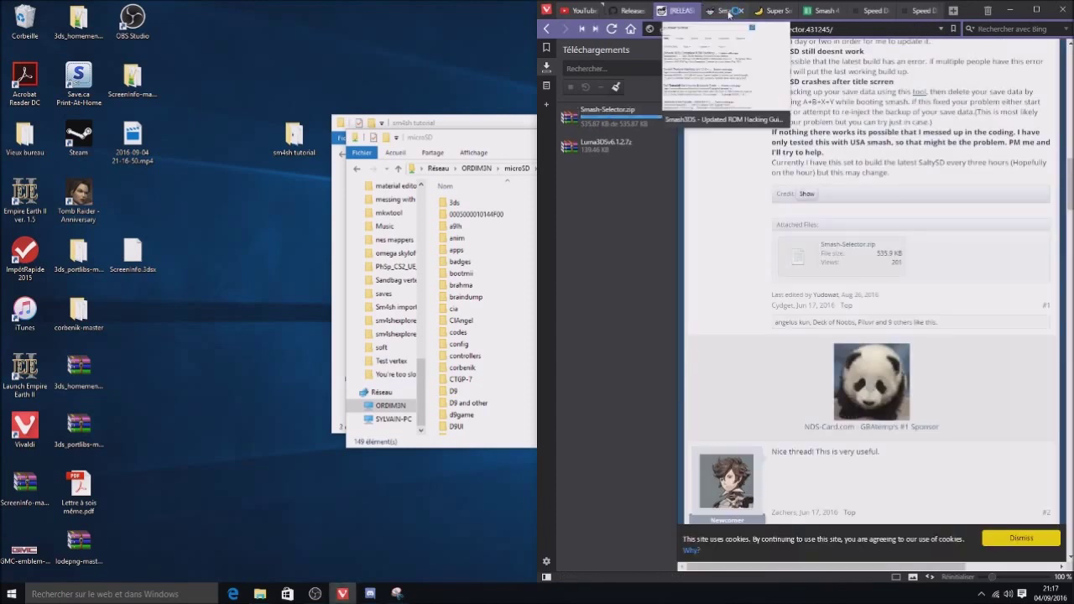
click(728, 13)
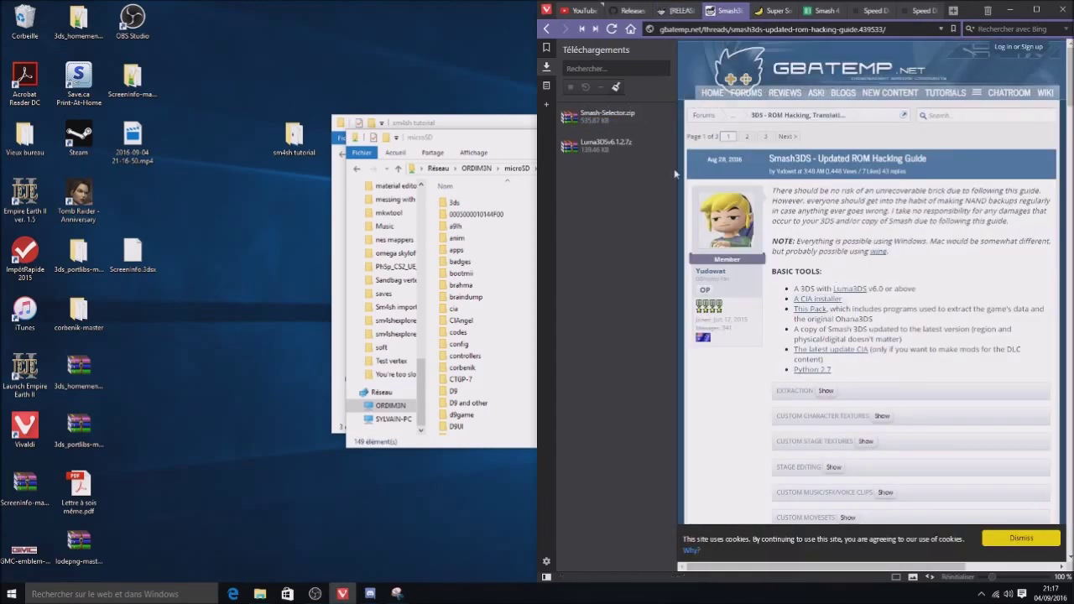
Skim the intro and basic tools section of the Smash3DS ROM hacking guide.
mouse_move(769, 186)
mouse_down()
mouse_move(895, 396)
mouse_move(845, 157)
mouse_move(855, 425)
mouse_up()
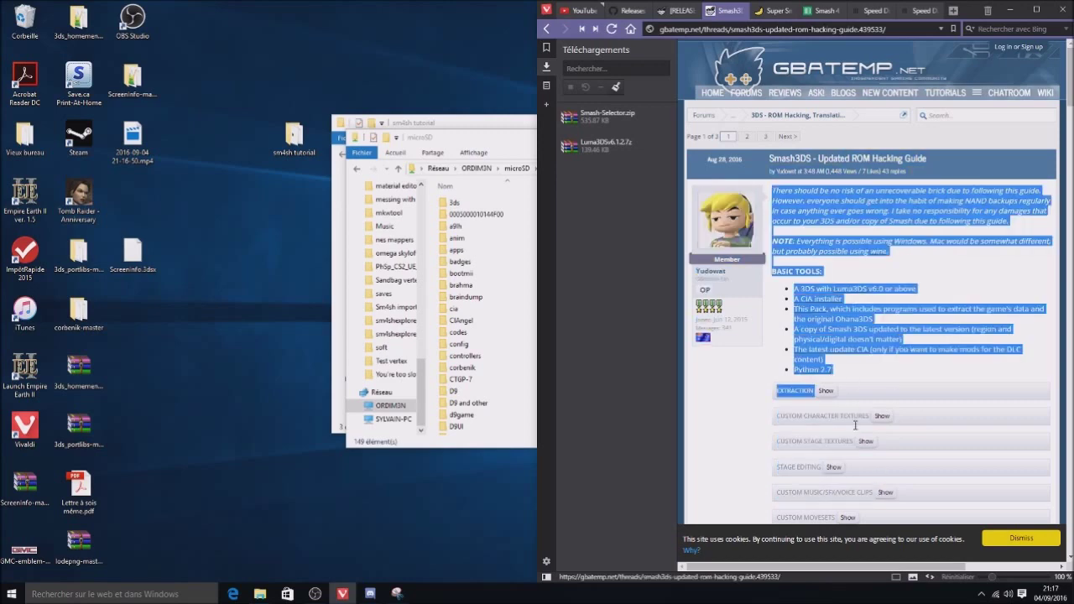
click(874, 381)
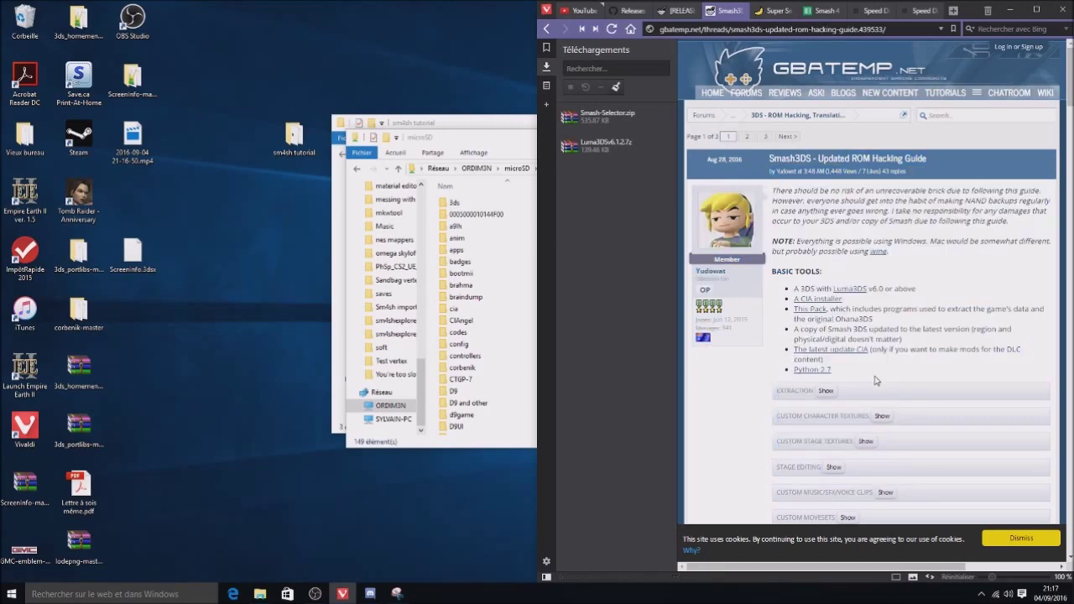
scroll(874, 381, down, 5)
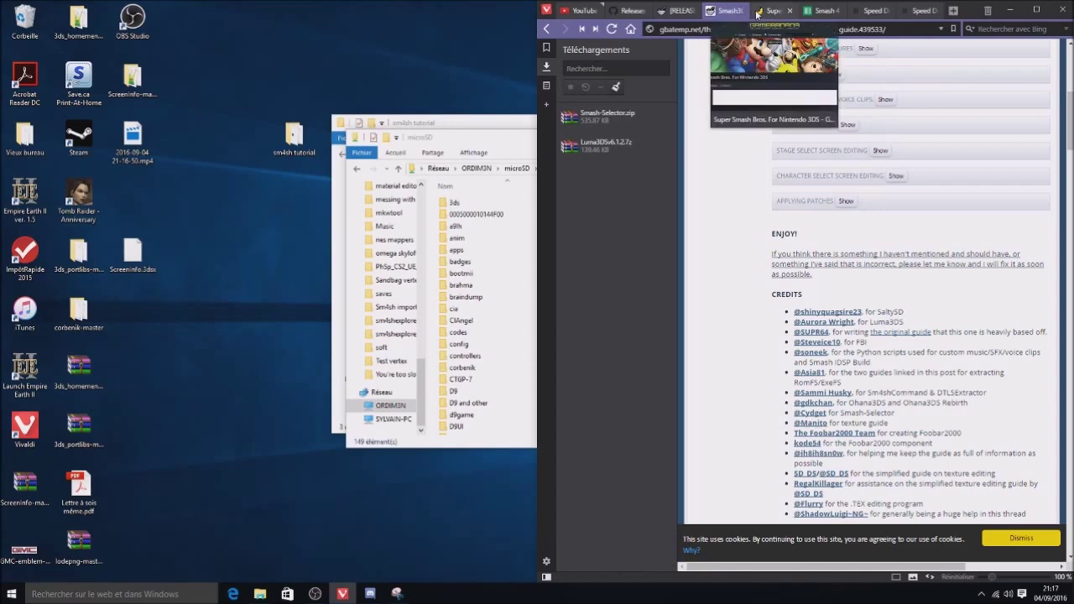
Scroll through the GameBanana Smash skins grid that includes Inverted Sonic.
click(758, 12)
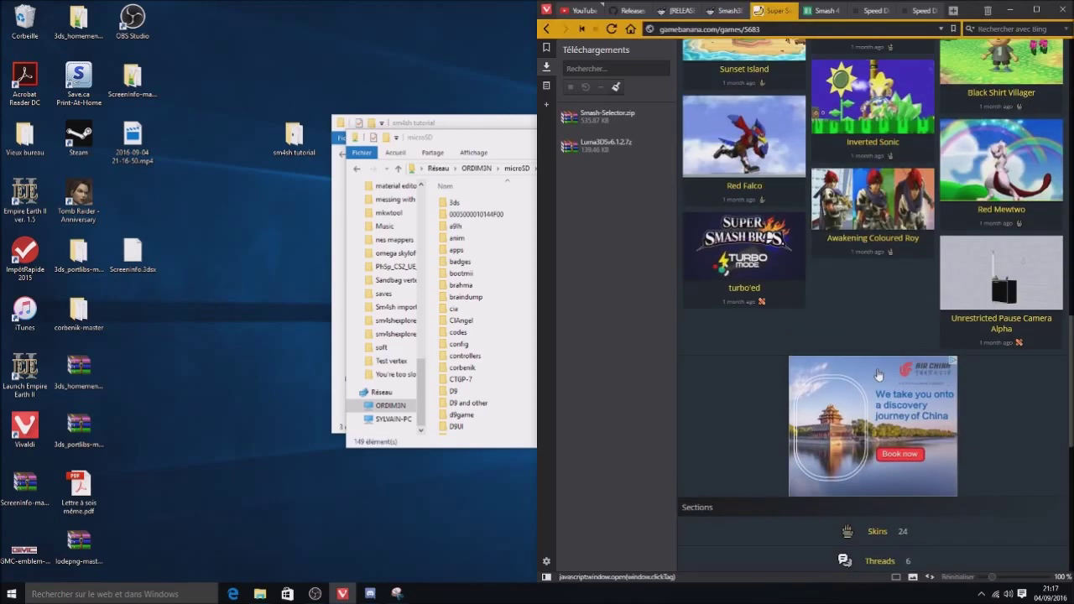
scroll(878, 374, up, 2)
scroll(878, 374, down, 1)
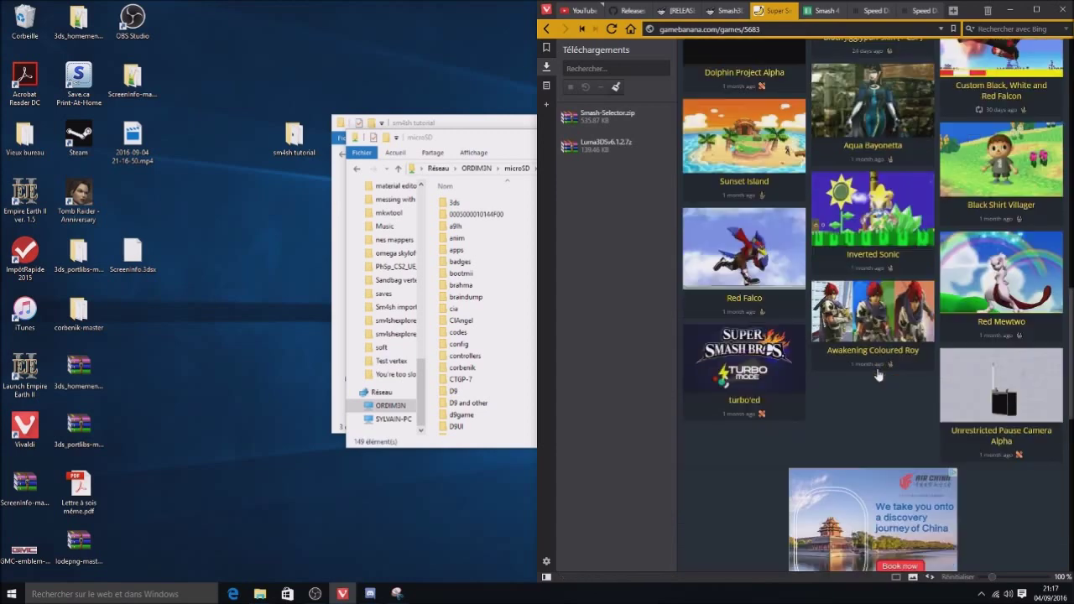
scroll(878, 374, up, 3)
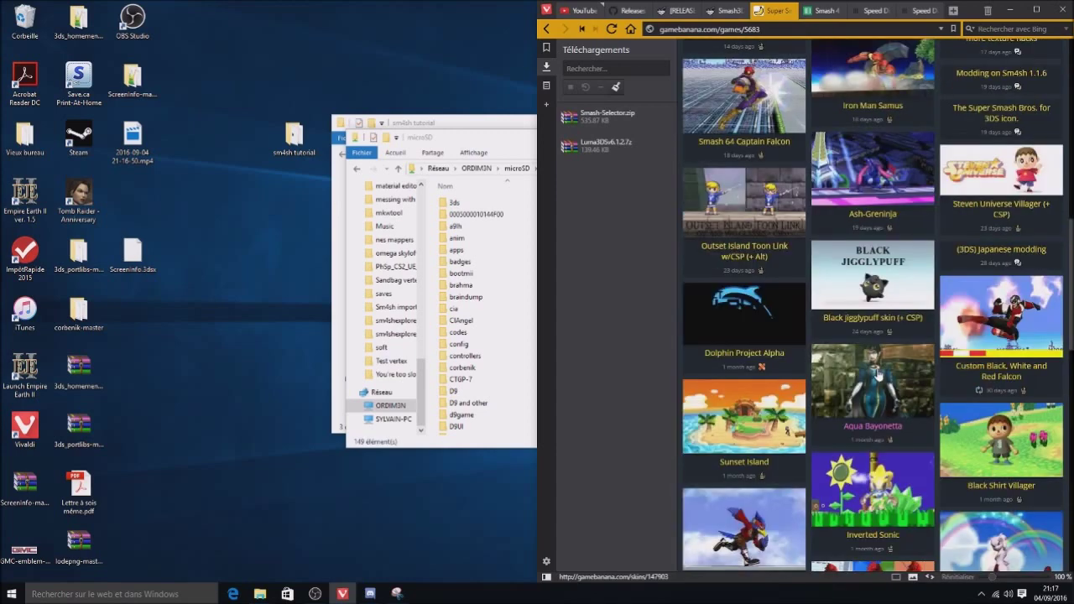
scroll(878, 375, down, 1)
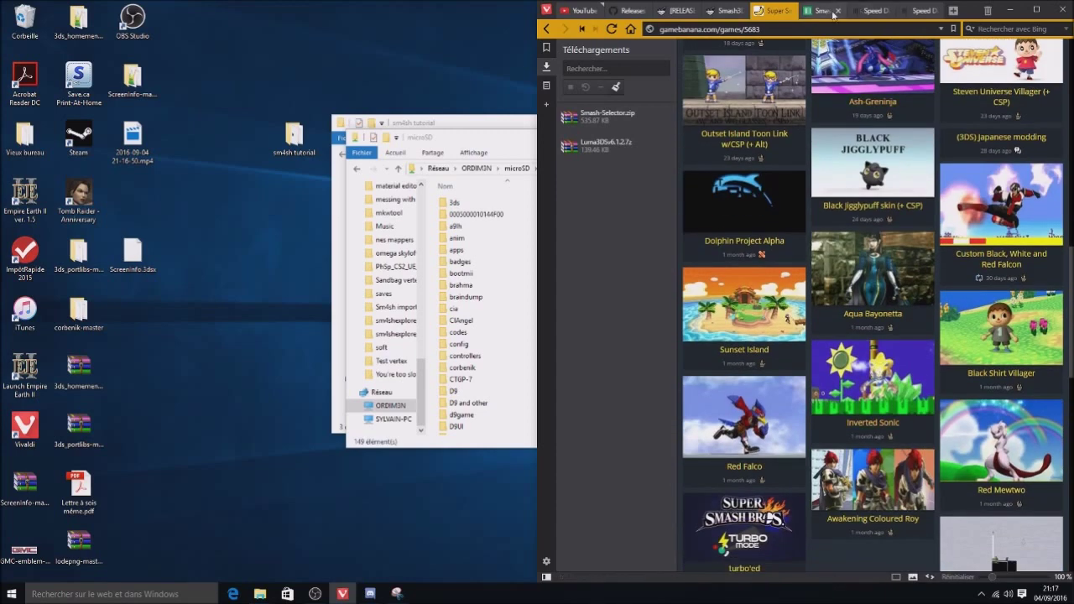
click(831, 11)
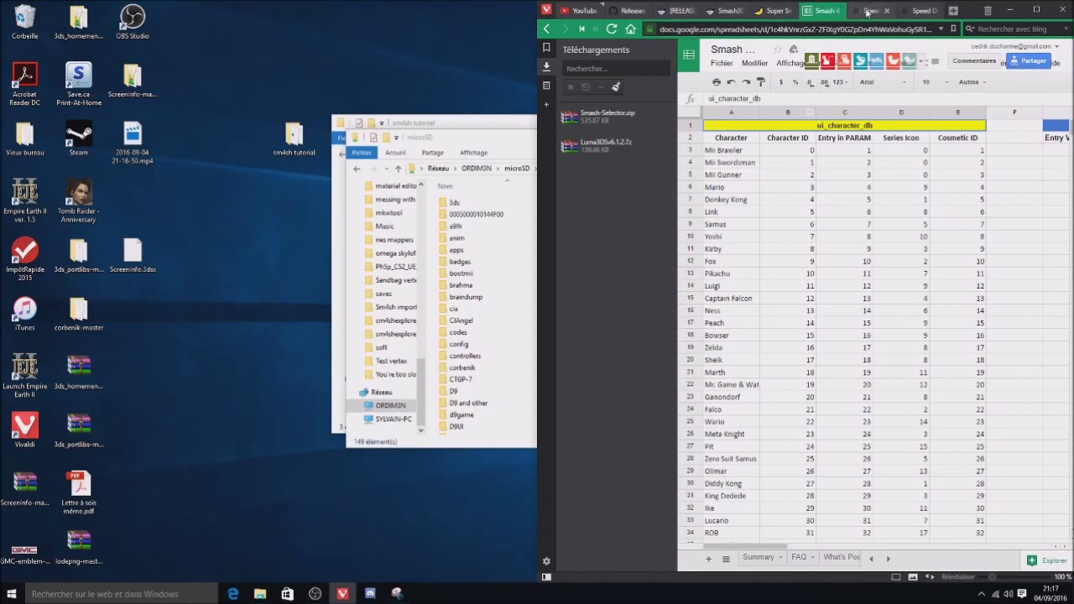
Download ui_character_db.txt from its Discord attachment link.
mouse_move(837, 11)
mouse_move(871, 13)
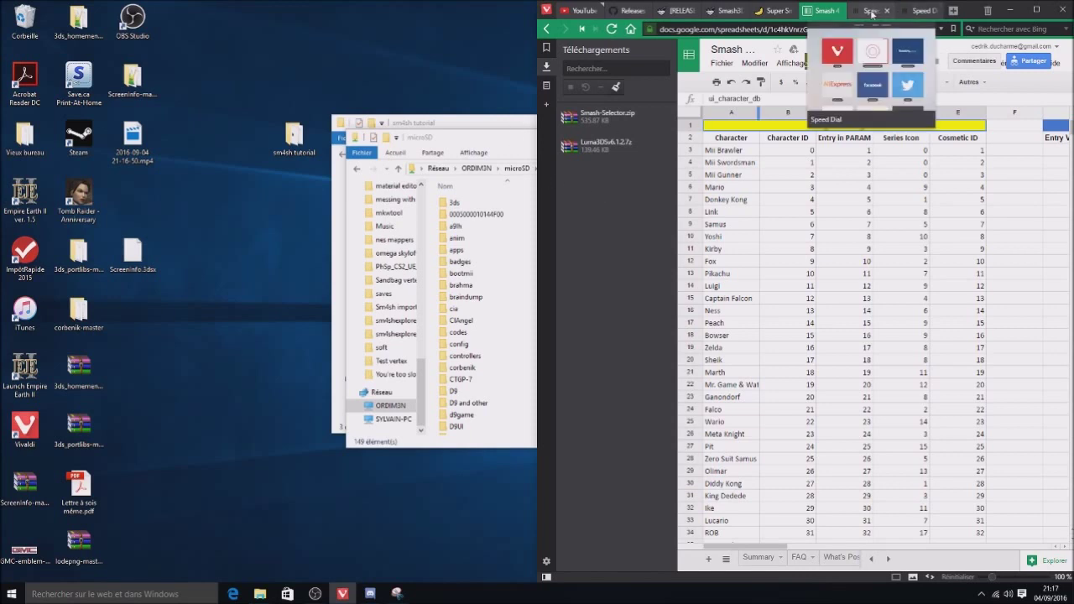
click(872, 12)
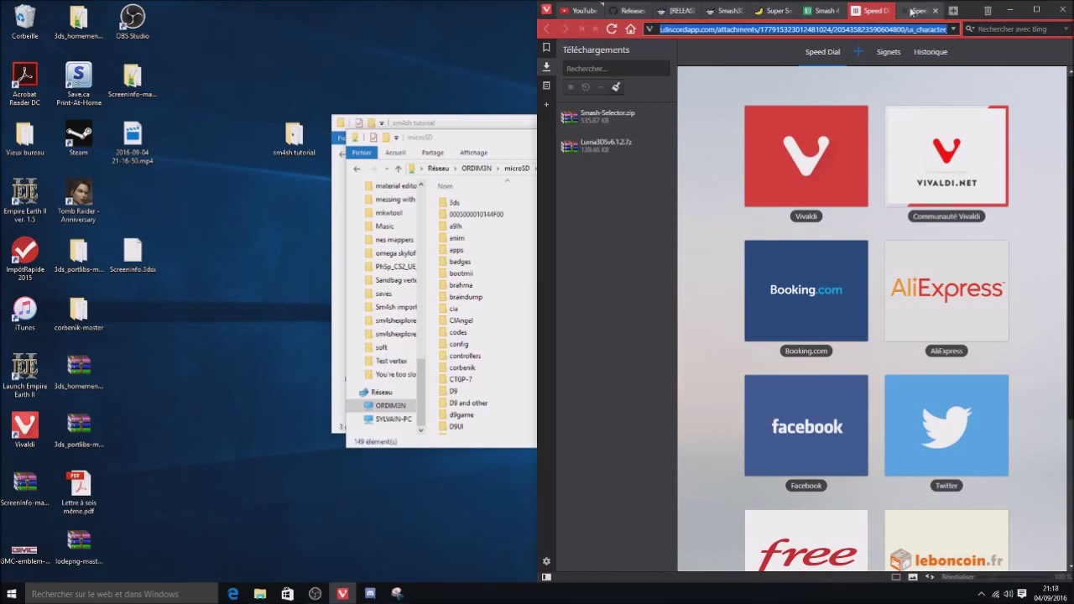
click(913, 11)
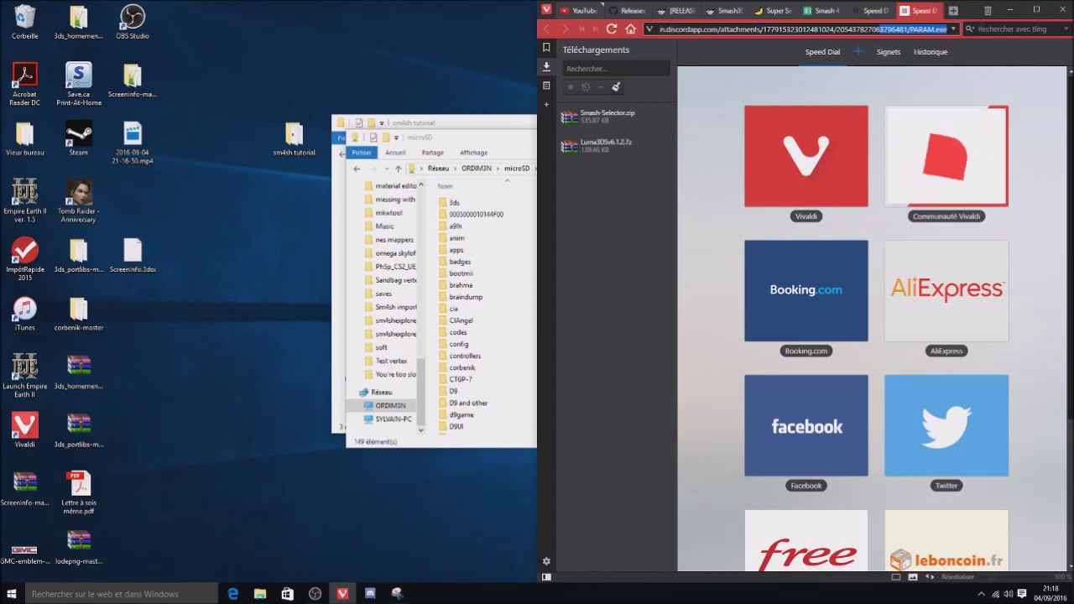
key(ctrl+Tab)
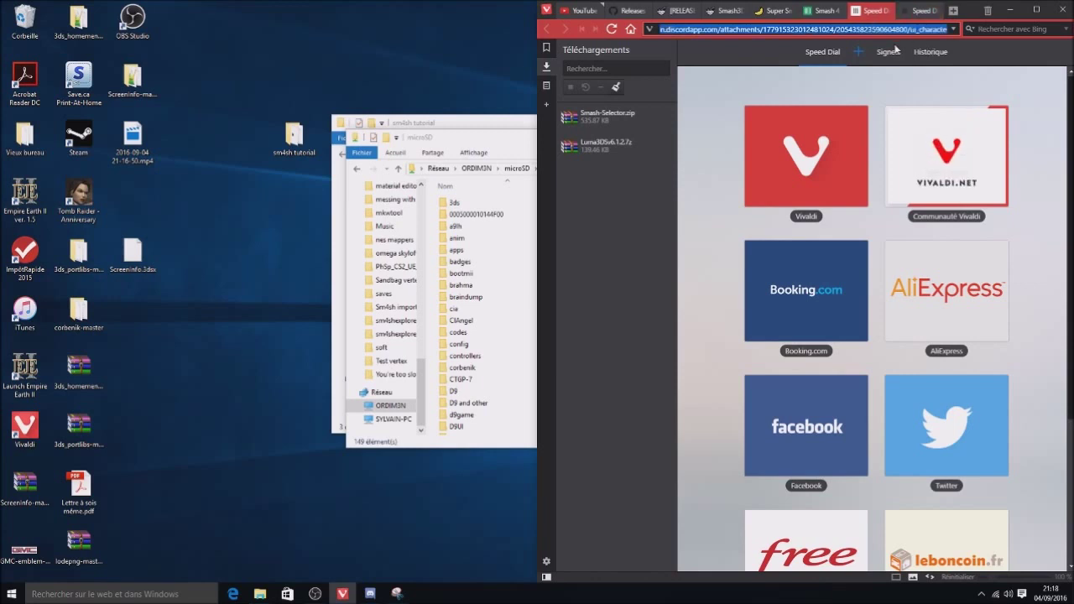
key(Return)
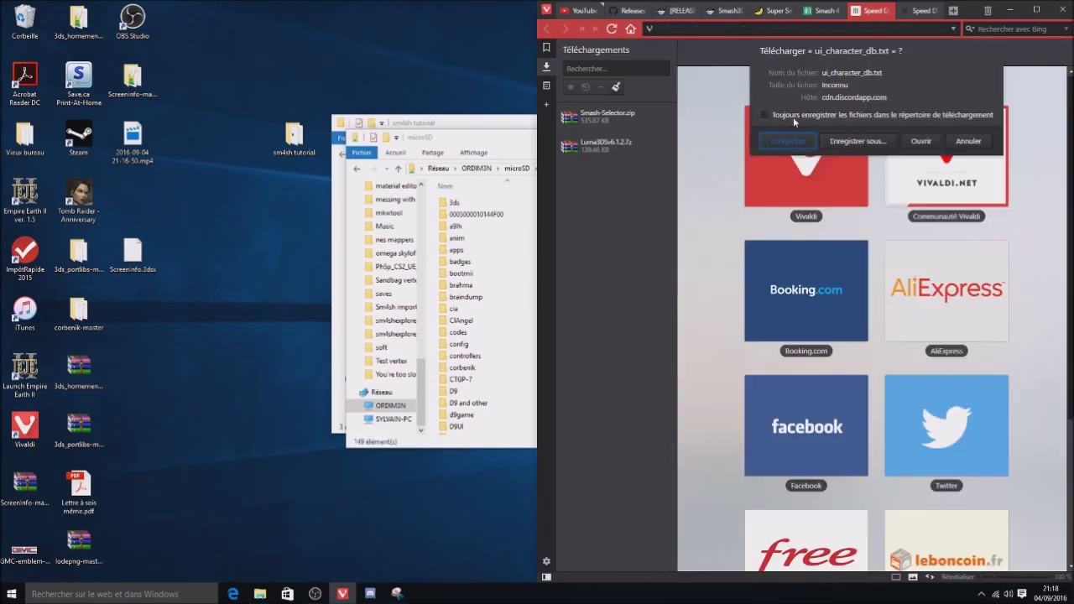
click(797, 142)
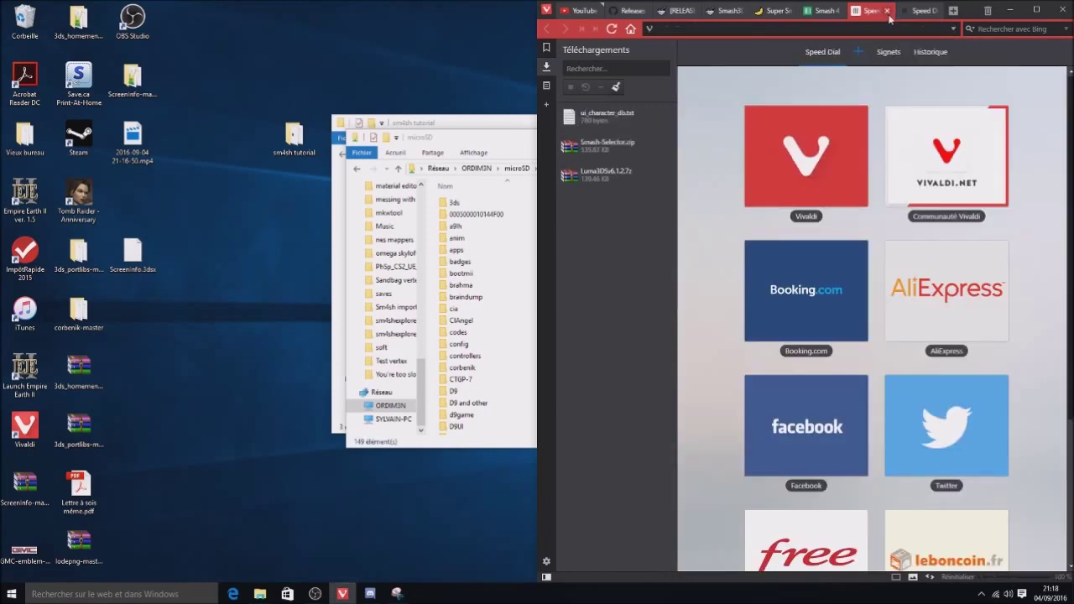
Download PARAM.exe from its Discord attachment link.
click(923, 11)
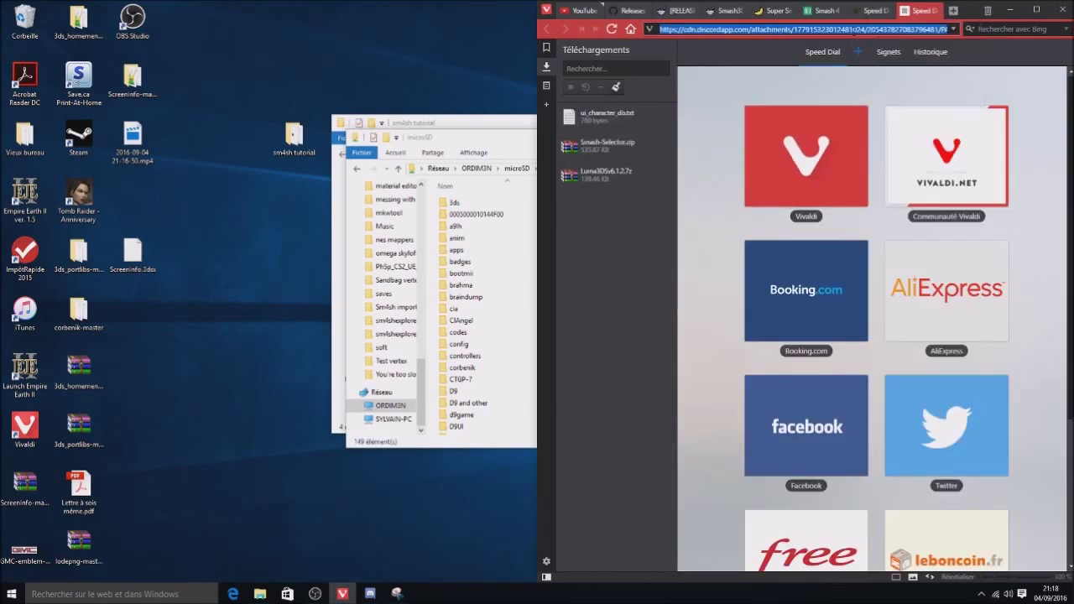
key(Return)
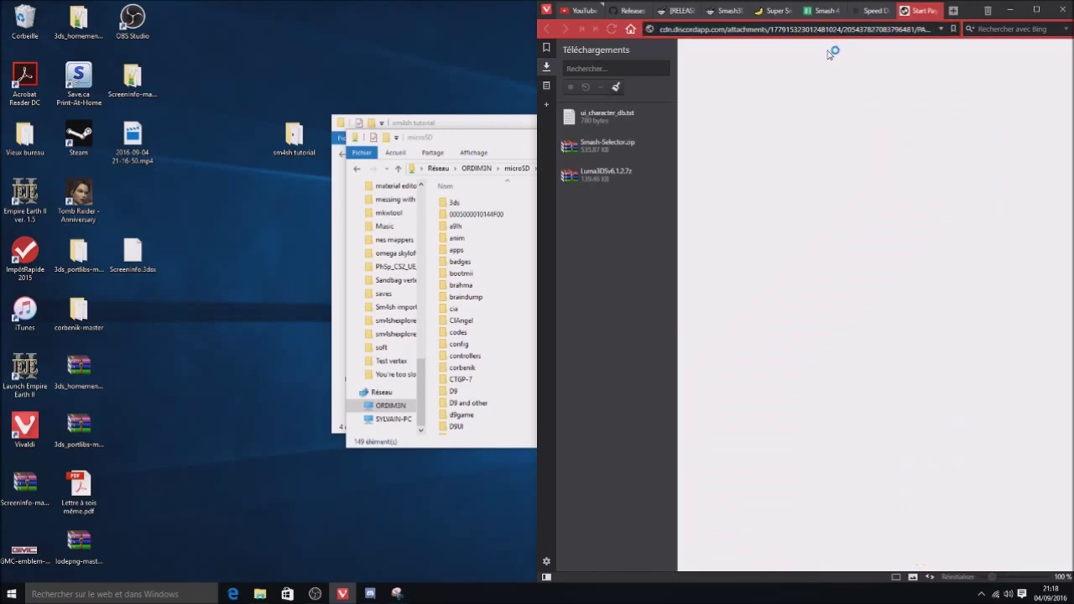
click(795, 142)
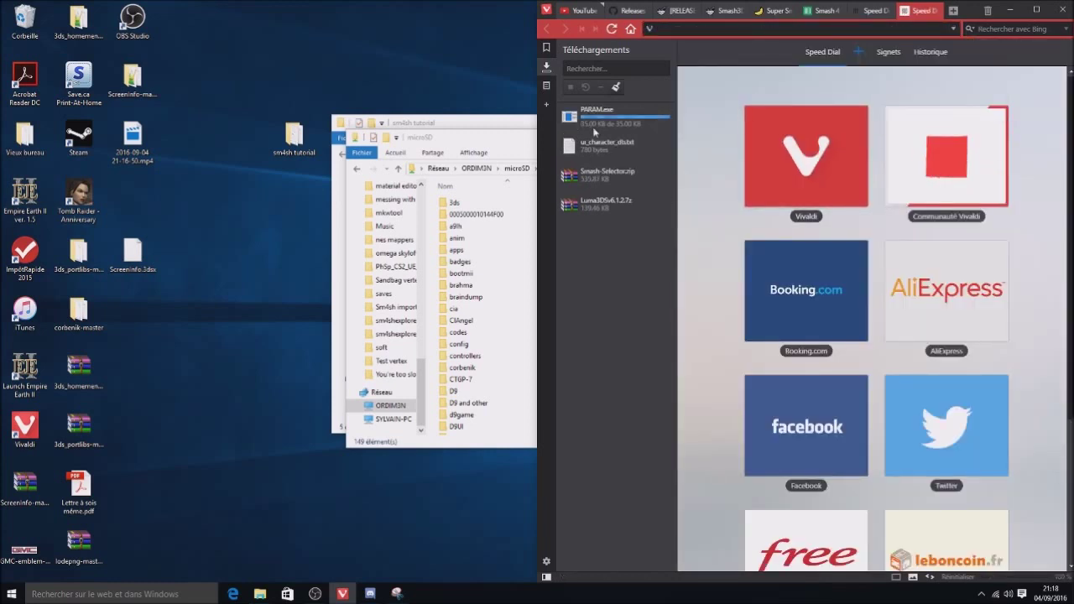
Scroll the GameBanana Smash 3DS mods page until the Inverted Sonic thumbnail shows.
click(768, 11)
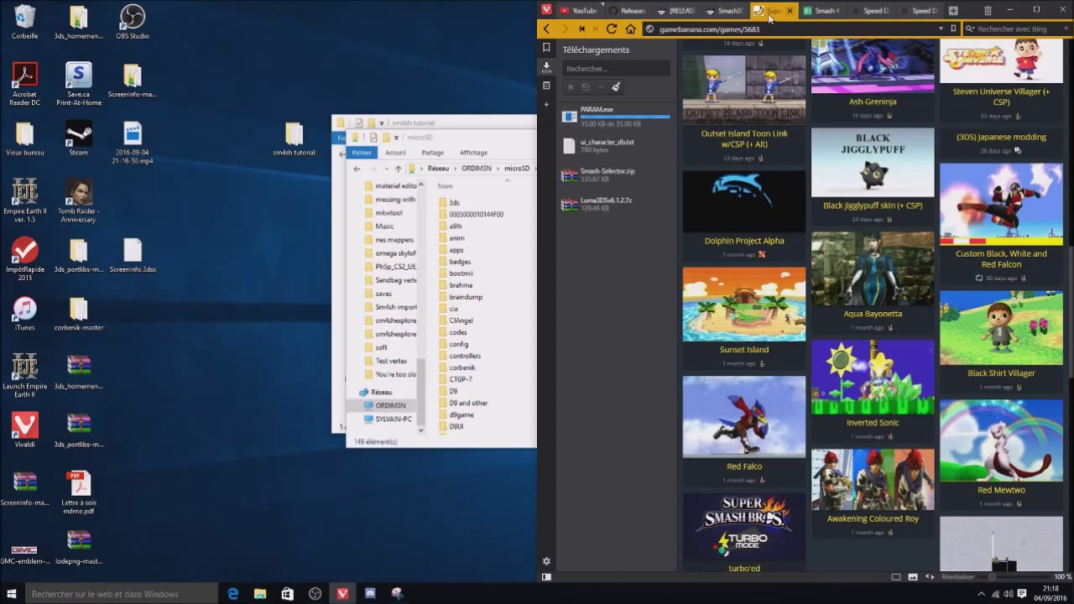
scroll(878, 252, down, 2)
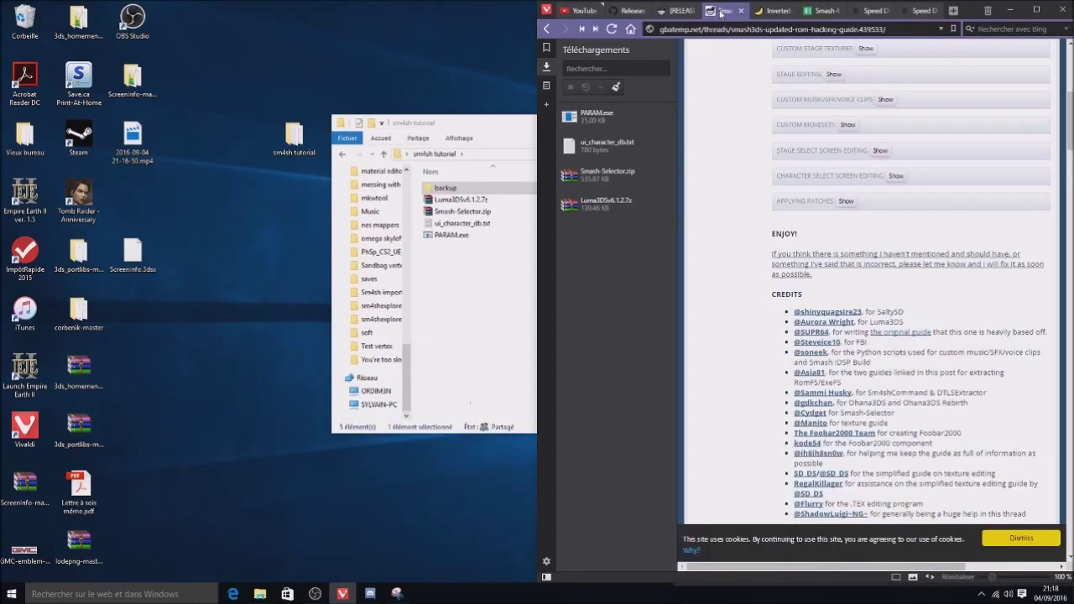
Review the basic tools list in the GBAtemp Smash3DS guide.
scroll(877, 331, up, 2)
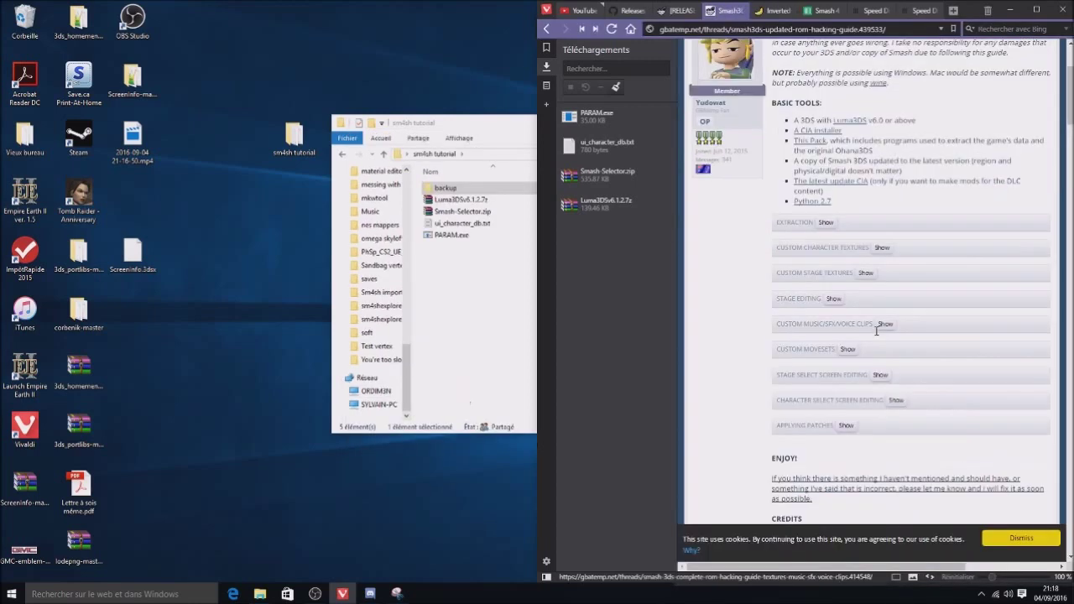
scroll(876, 331, up, 2)
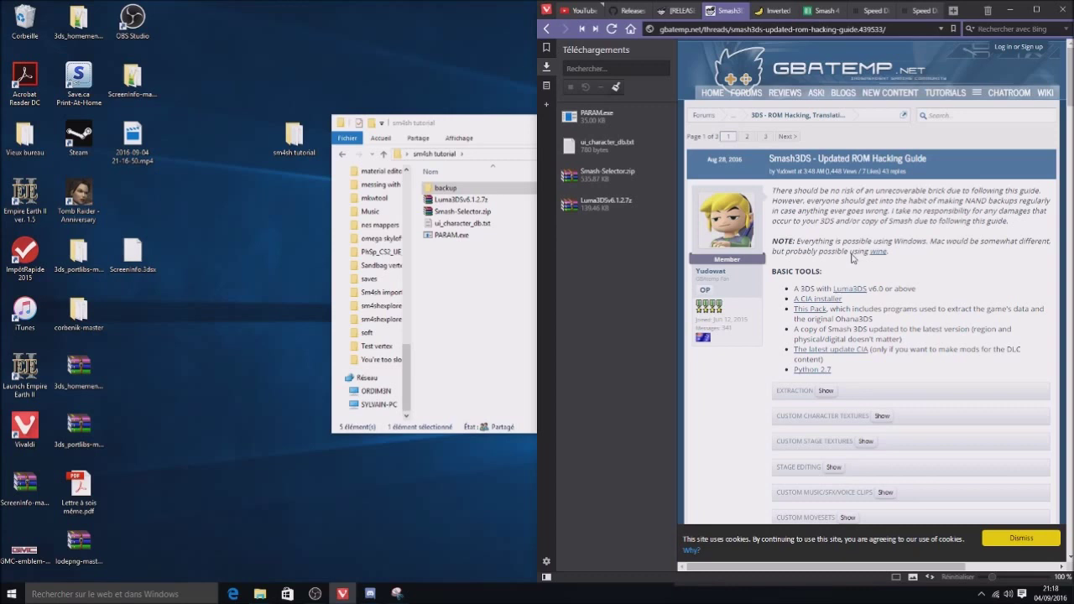
scroll(853, 257, down, 2)
drag(852, 342, 769, 18)
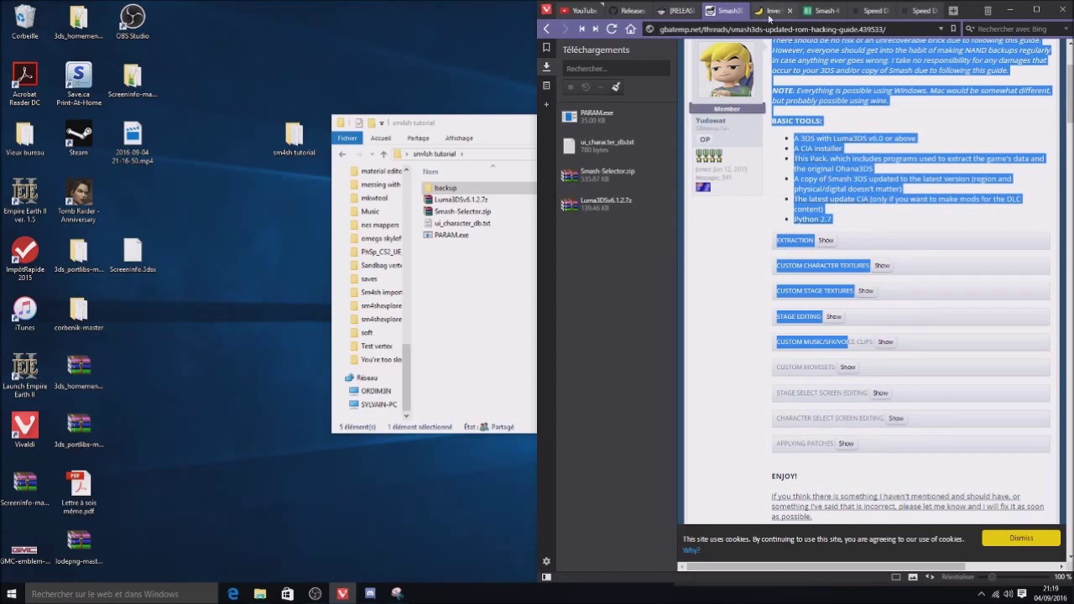
Download the Inverted Sonic skin as inverted_sonic.zip via Manual Download.
click(769, 14)
click(842, 307)
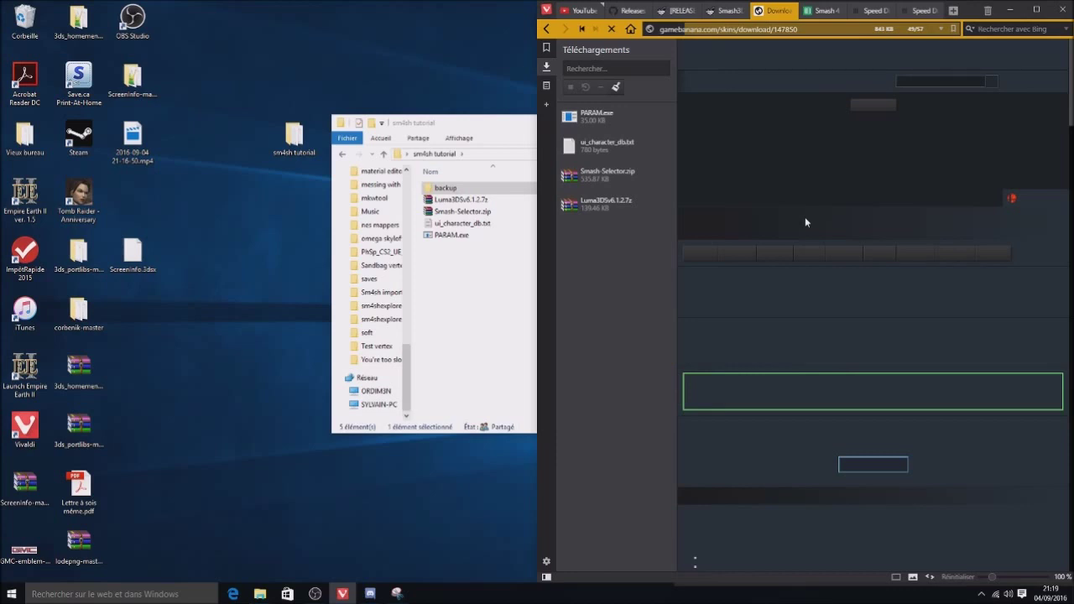
click(825, 10)
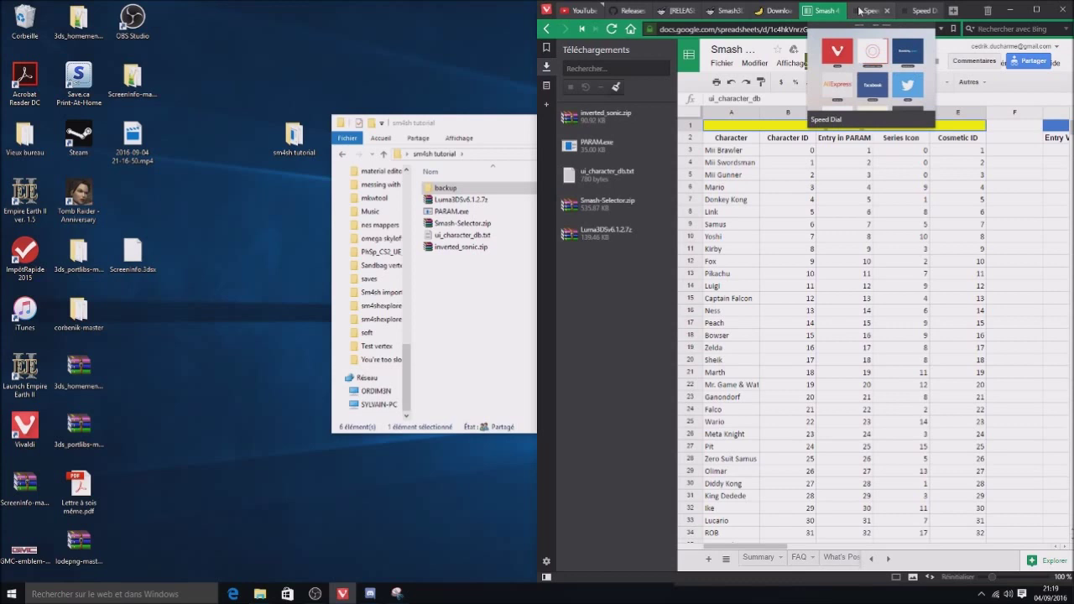
Search the ui_character_db sheet for 'sonic'.
scroll(718, 365, down, 5)
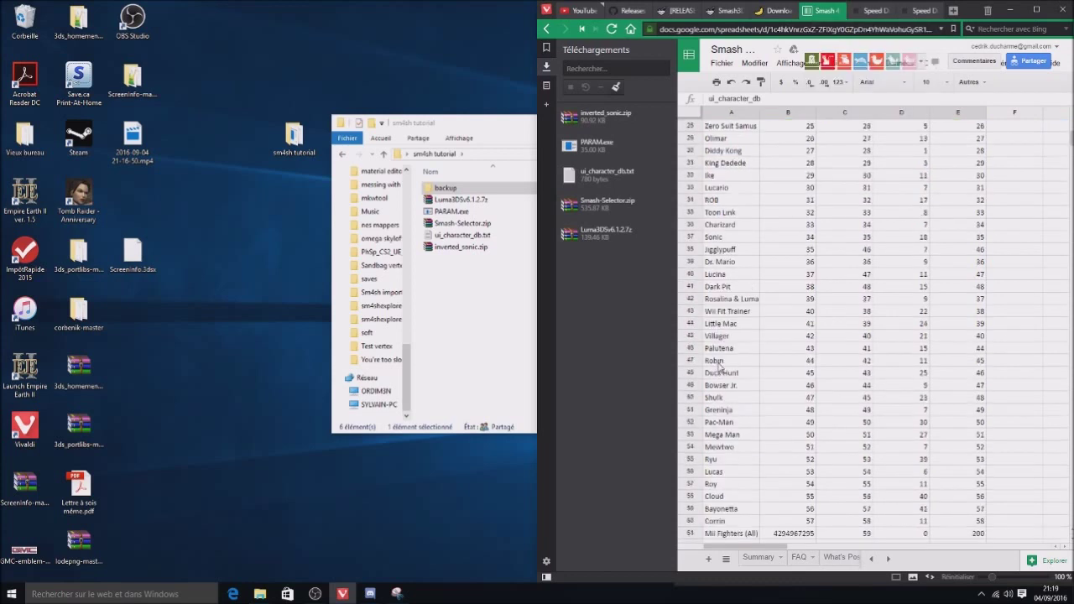
scroll(719, 365, down, 4)
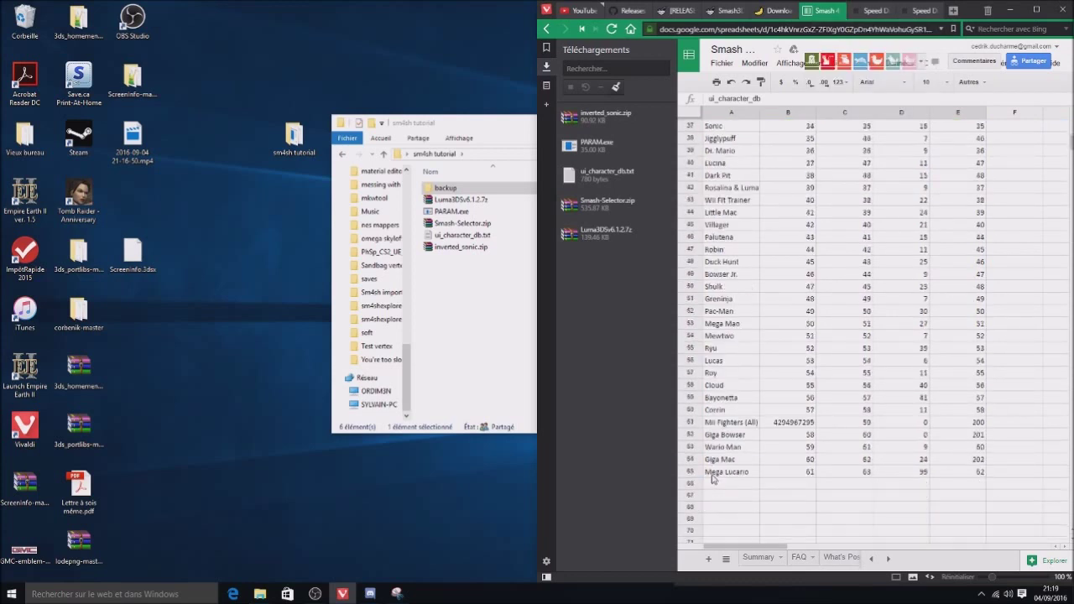
scroll(728, 421, up, 5)
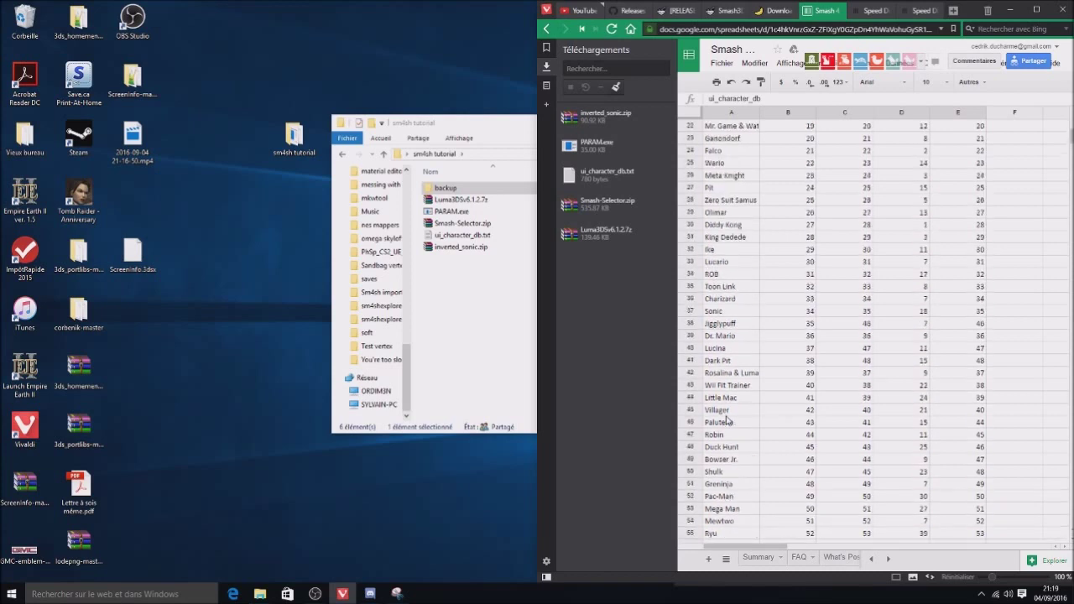
scroll(729, 421, up, 1)
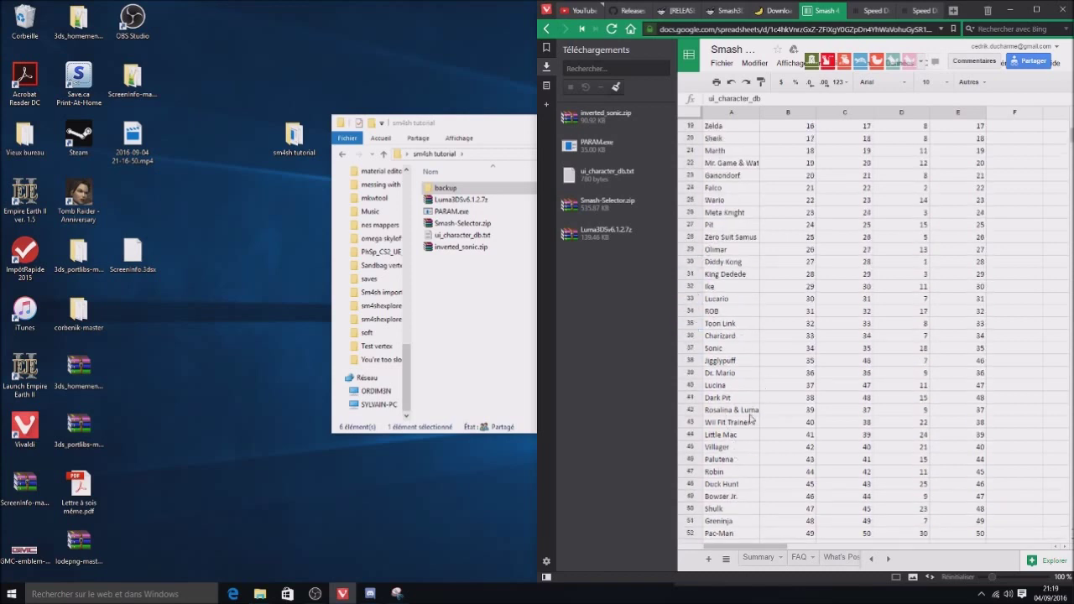
key(ctrl+f)
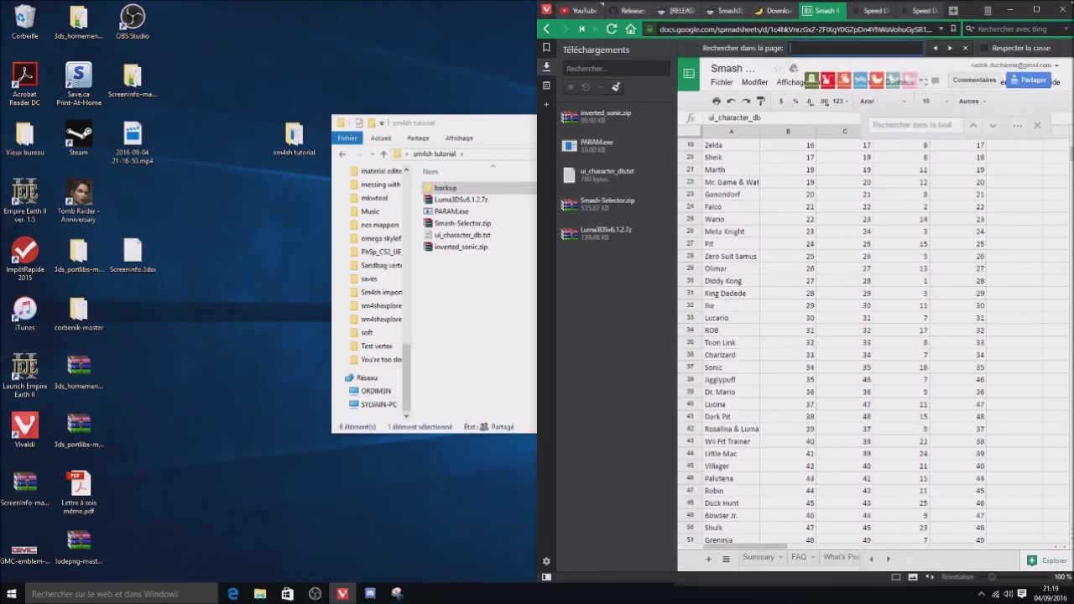
text(sonic)
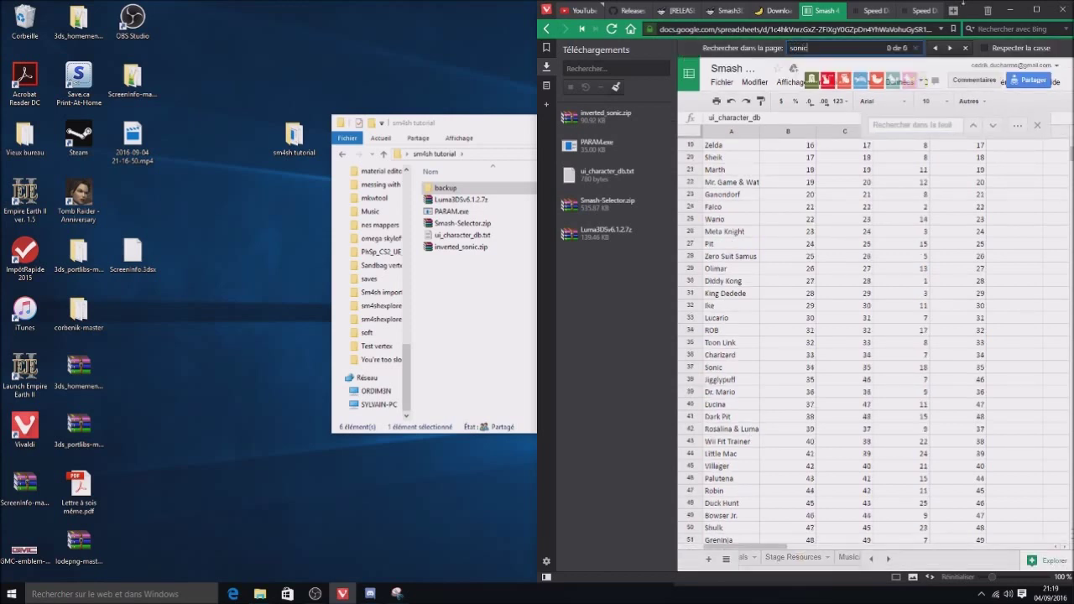
key(BackSpace)
key(BackSpace)
text(onic)
scroll(759, 306, up, 6)
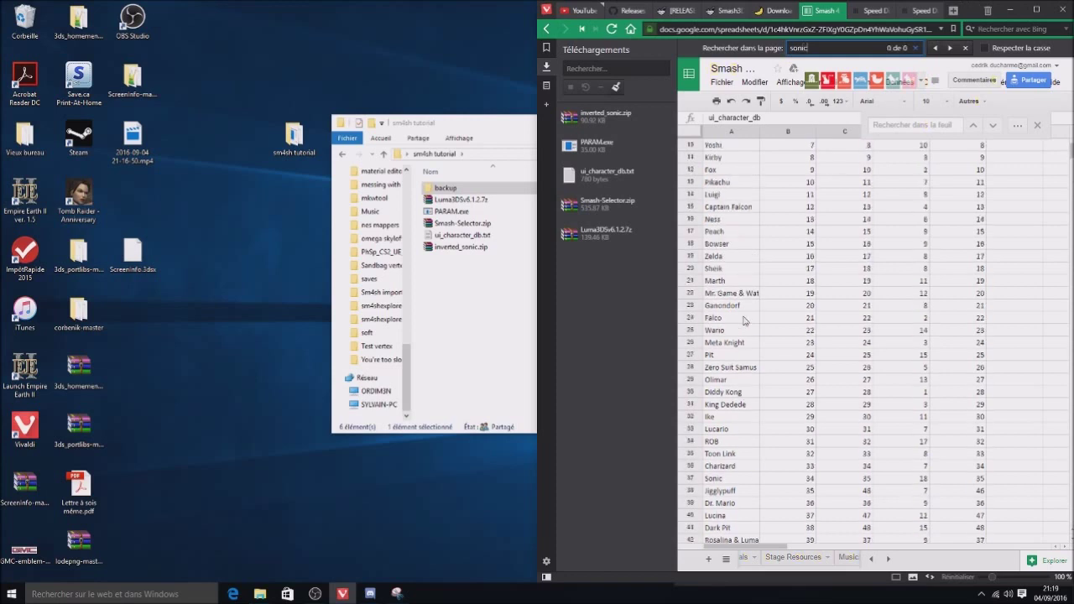
key(BackSpace)
key(BackSpace)
key(BackSpace)
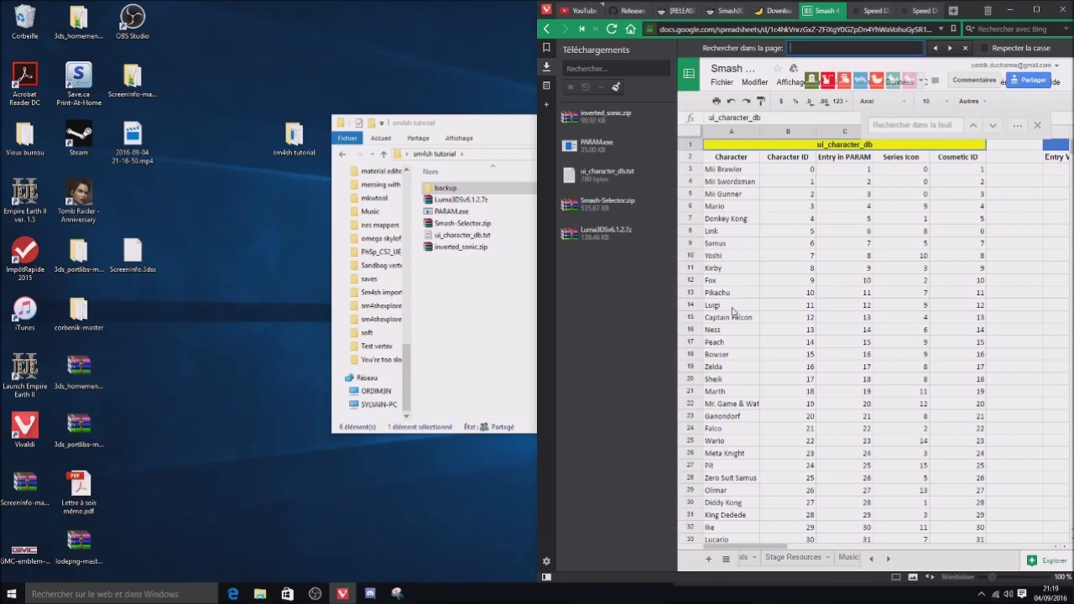
Select Sonic's row 37: character ID 34, PARAM 35, series icon 18, cosmetic ID 35.
scroll(723, 361, down, 3)
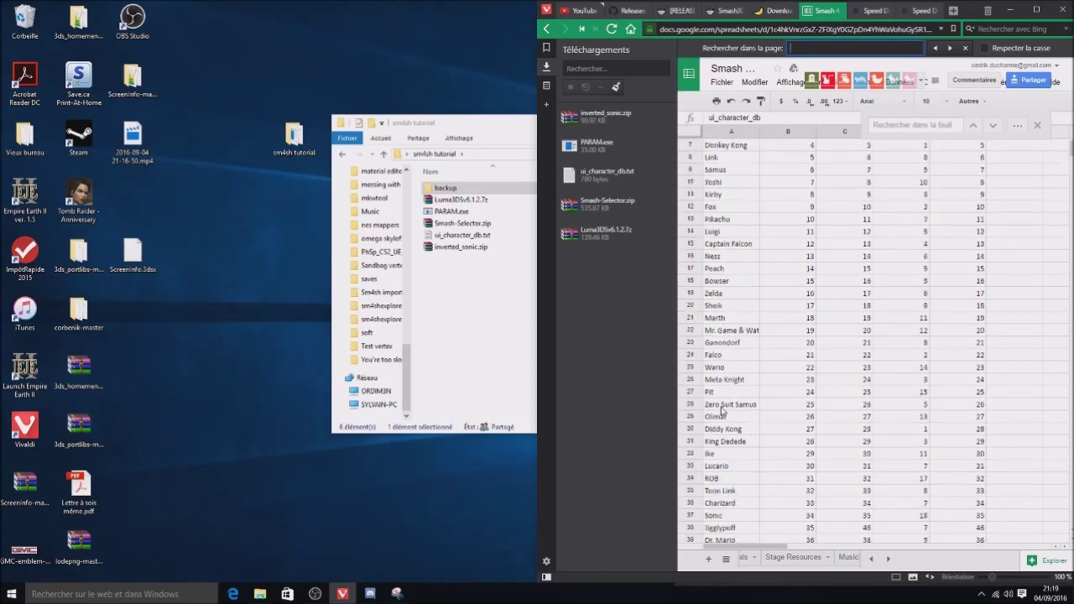
scroll(726, 399, down, 1)
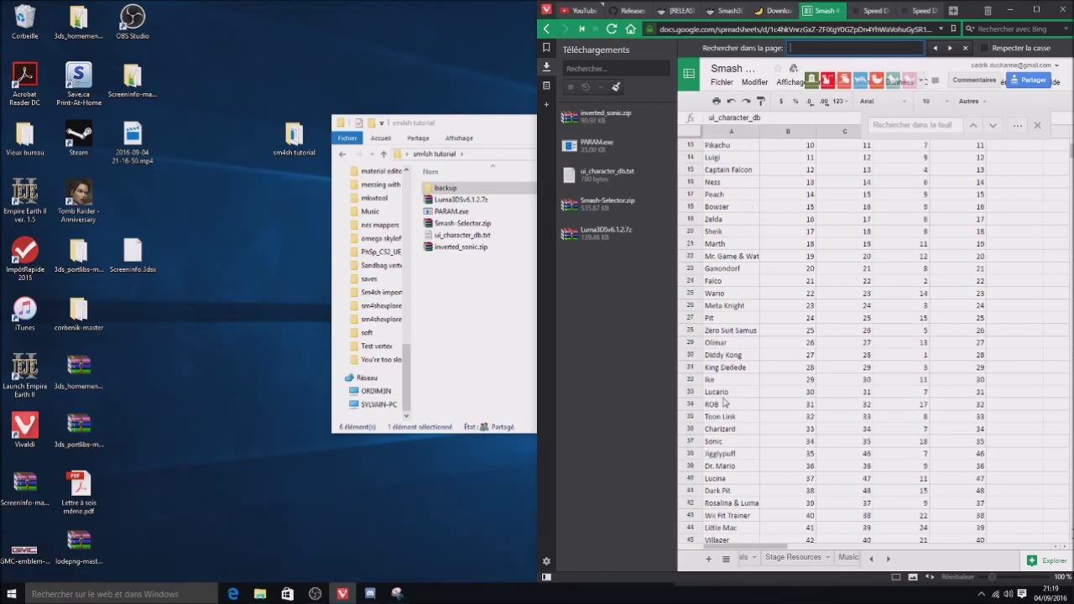
scroll(726, 425, down, 1)
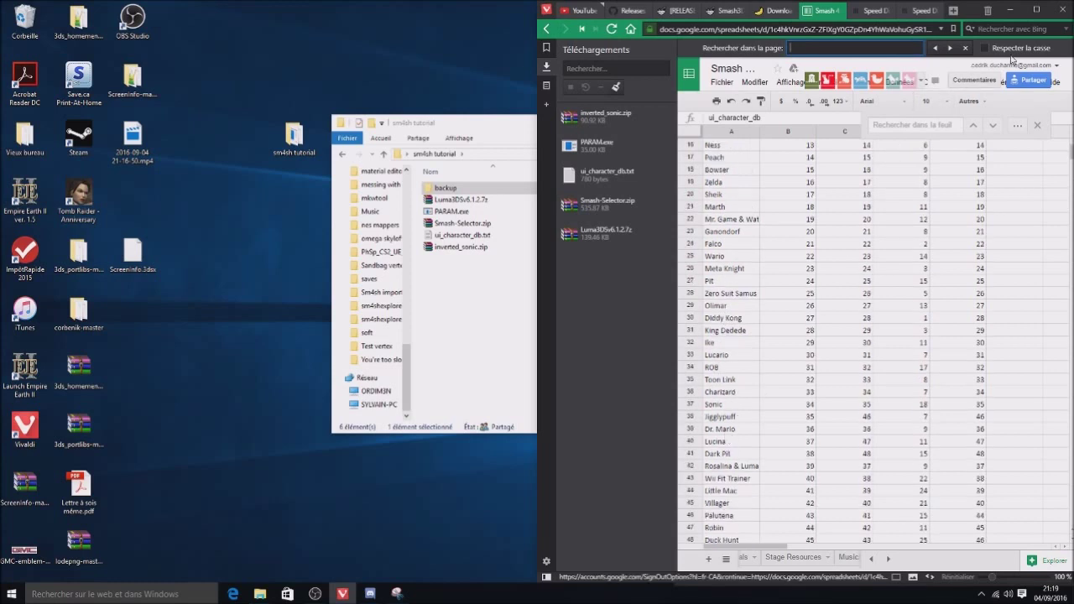
click(732, 404)
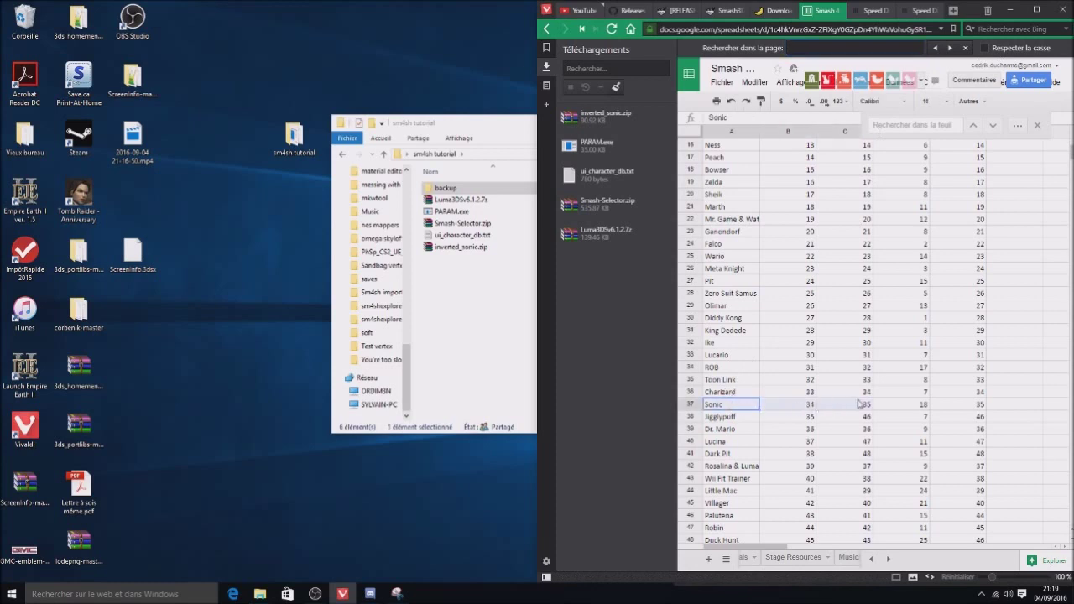
mouse_move(859, 405)
mouse_down()
mouse_move(980, 405)
mouse_move(750, 409)
mouse_move(863, 405)
mouse_up()
scroll(863, 406, up, 5)
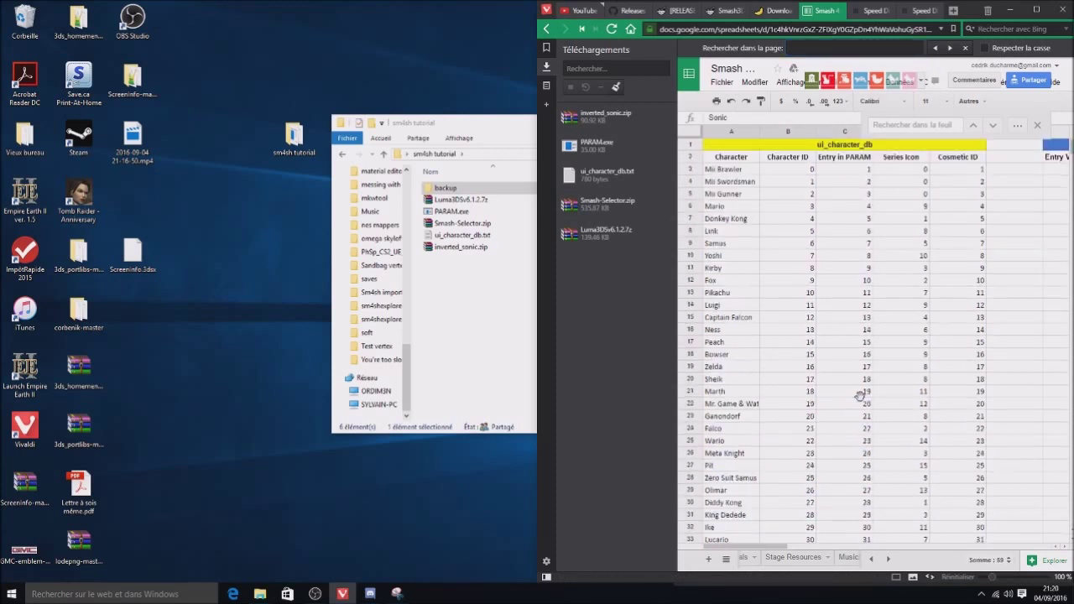
scroll(837, 330, down, 2)
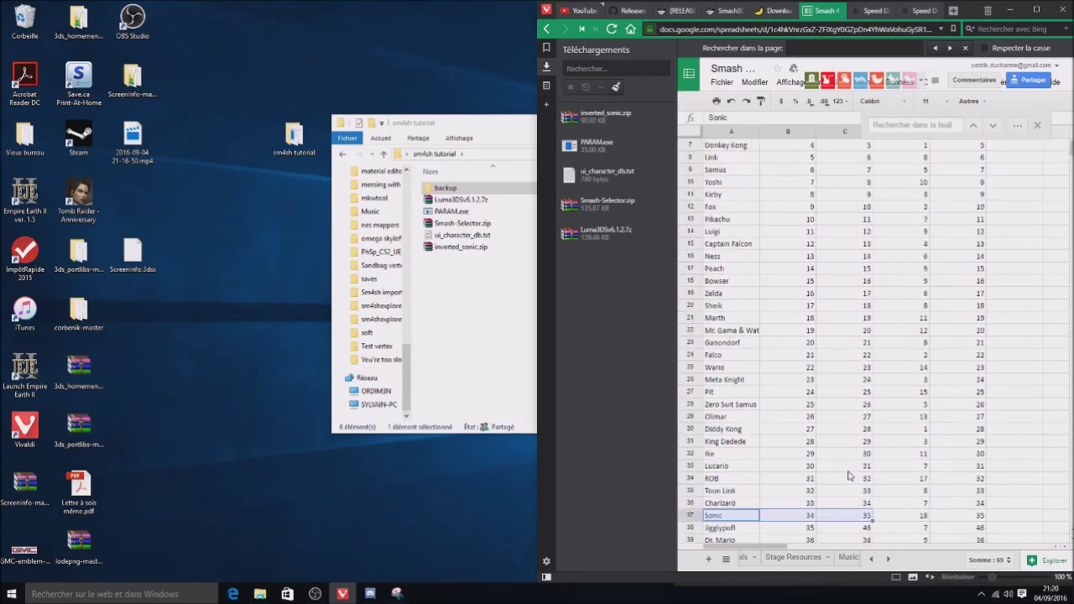
scroll(836, 394, up, 2)
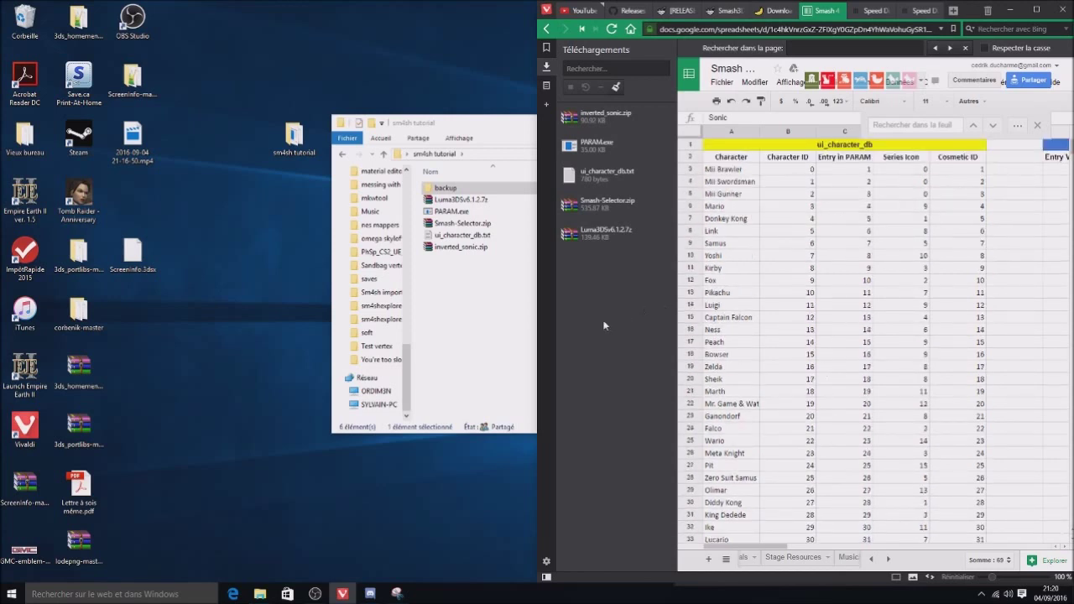
Open the Luma3DSv6.1.2.7z archive in WinRAR beside a second microSD window.
click(476, 323)
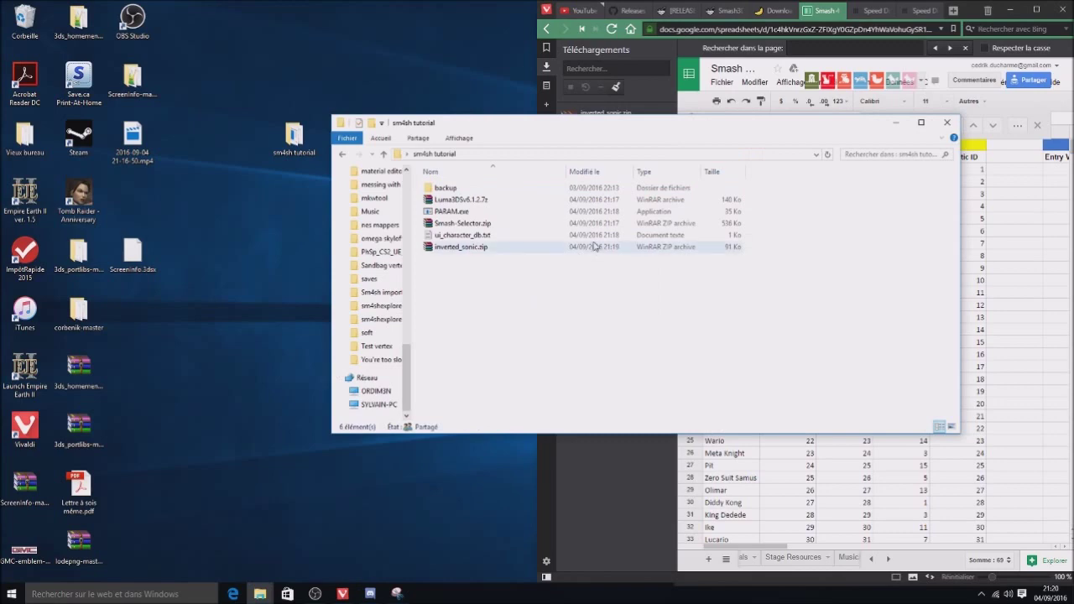
right_click(468, 203)
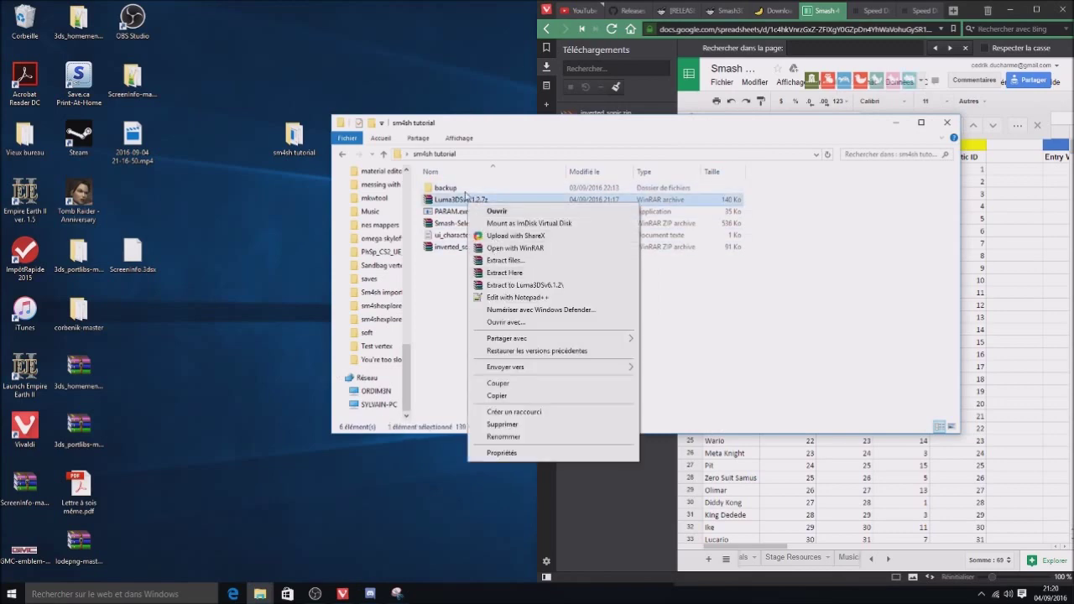
click(462, 201)
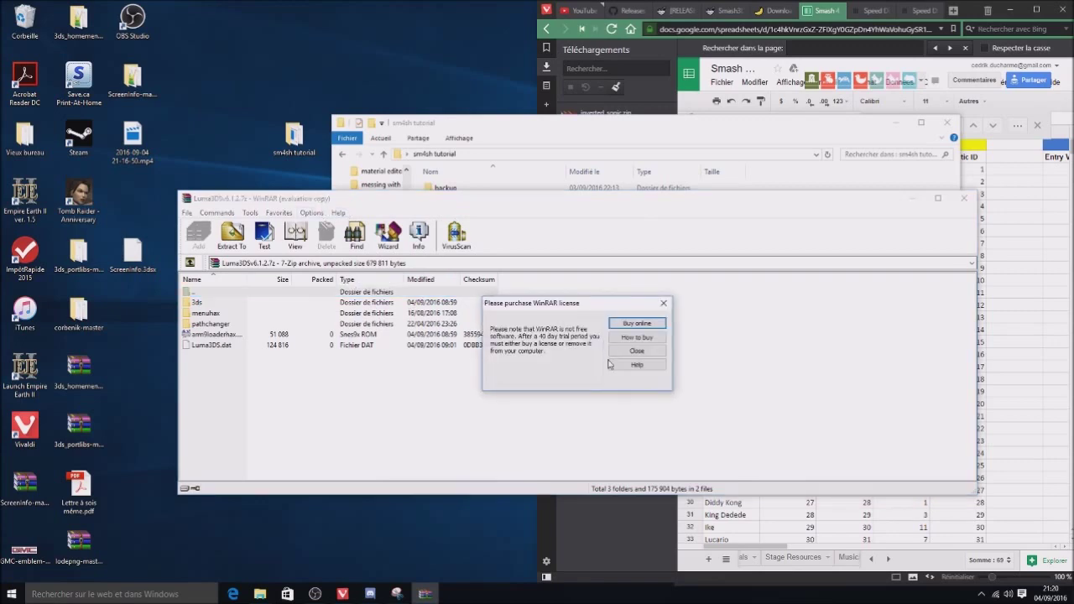
click(638, 362)
drag(364, 205, 862, 323)
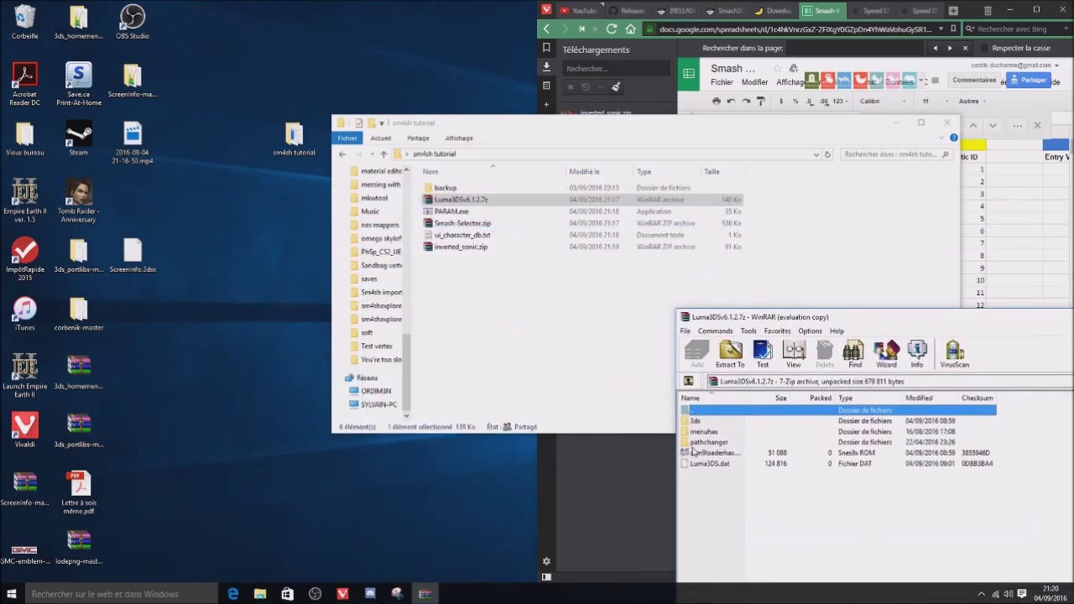
mouse_move(713, 454)
mouse_down()
mouse_move(493, 388)
mouse_move(727, 480)
mouse_move(567, 402)
mouse_move(803, 453)
mouse_move(786, 476)
mouse_up()
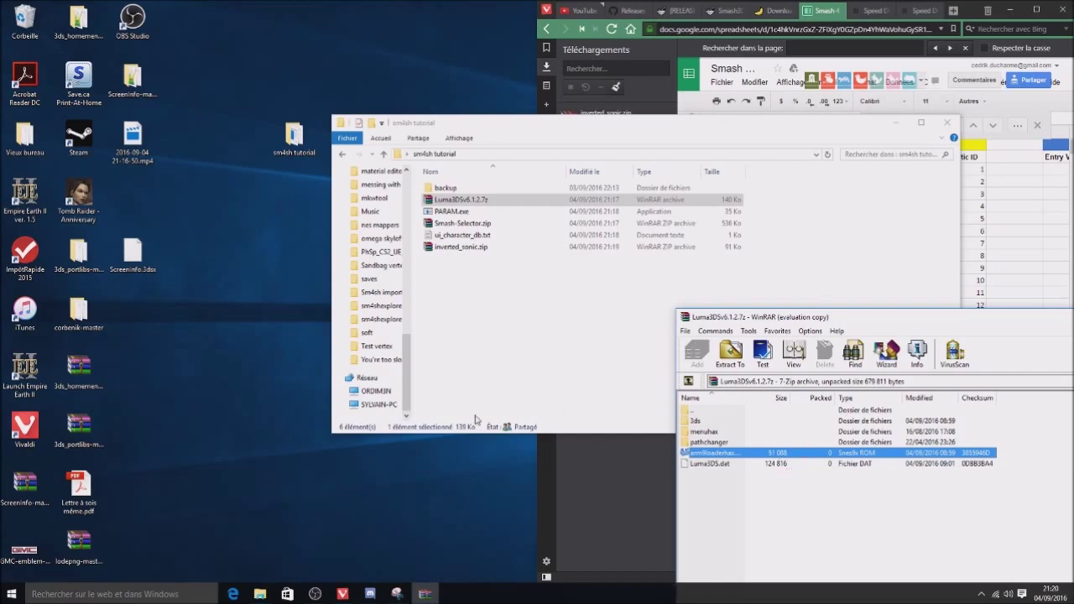
click(260, 594)
click(321, 541)
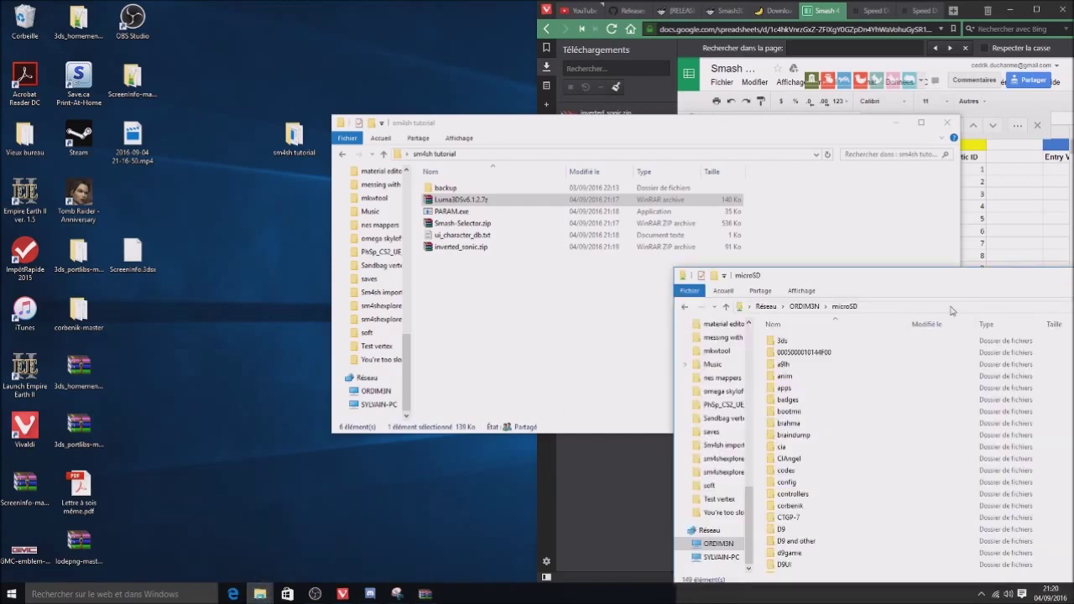
drag(913, 282, 256, 153)
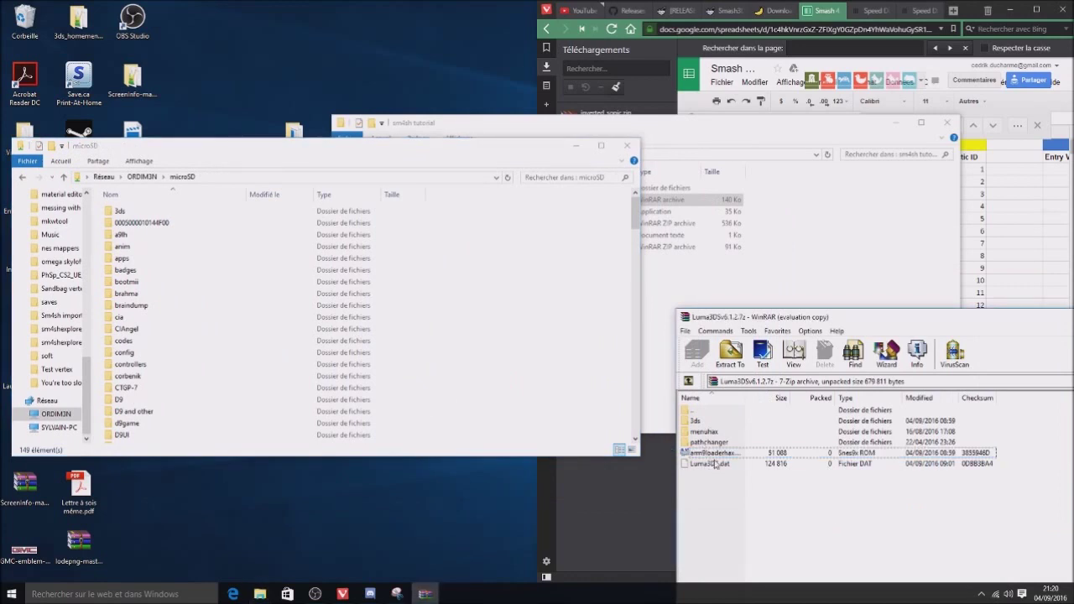
Drag arm9loaderhax.bin onto the microSD root, replacing the existing copy.
click(708, 457)
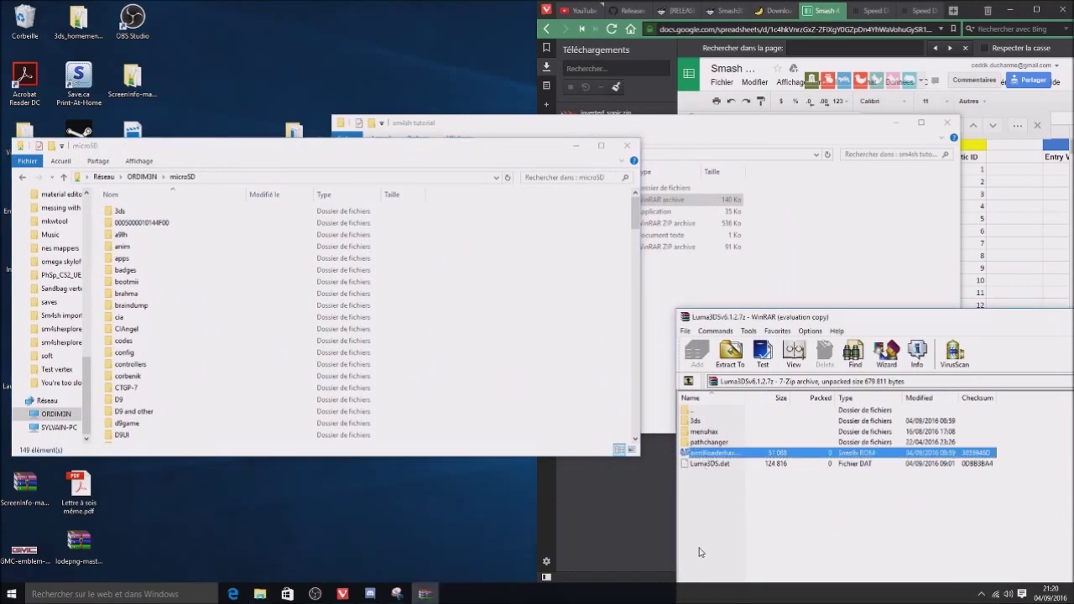
click(709, 521)
scroll(540, 396, down, 20)
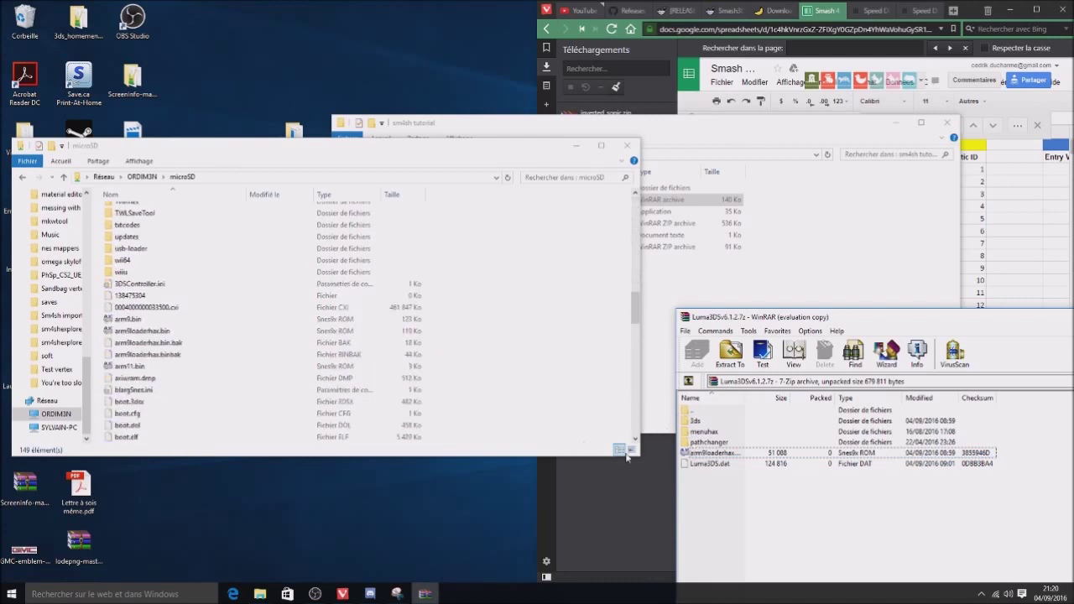
mouse_move(690, 460)
mouse_down()
mouse_move(559, 377)
mouse_move(598, 443)
mouse_up()
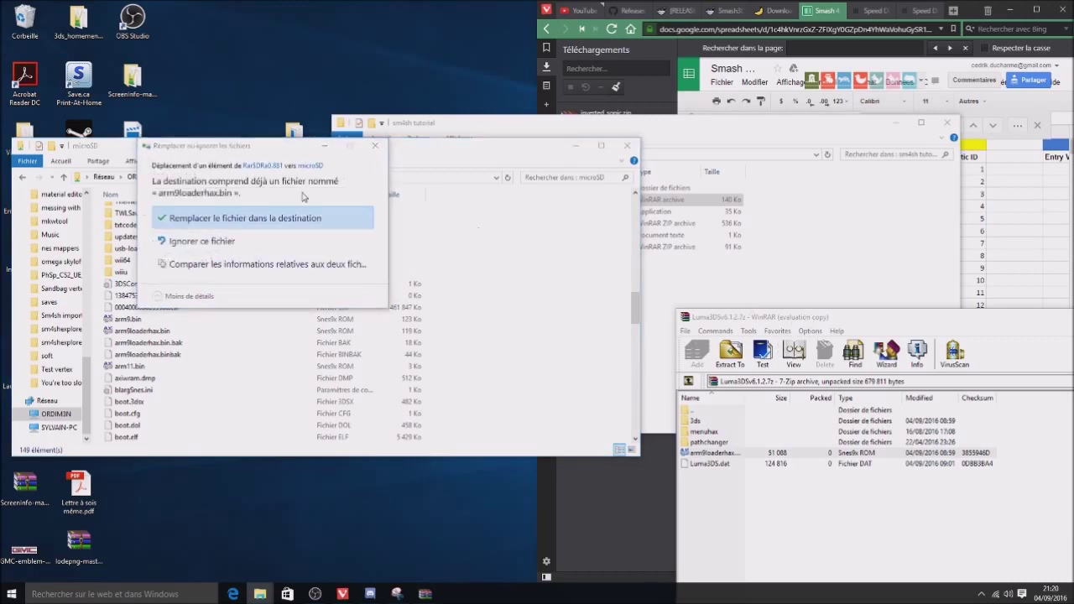
click(282, 220)
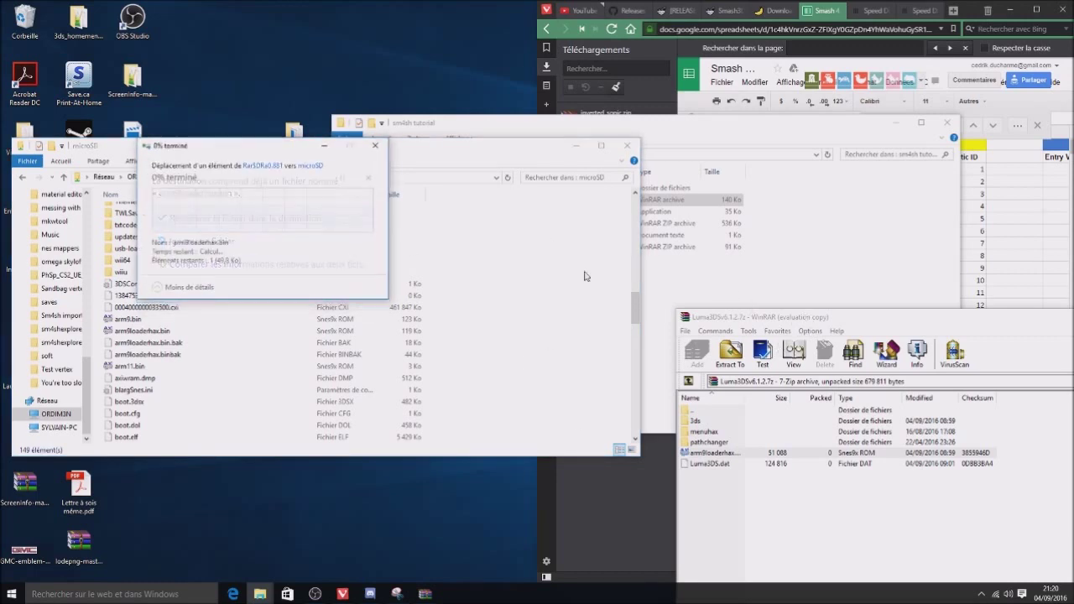
double_click(837, 319)
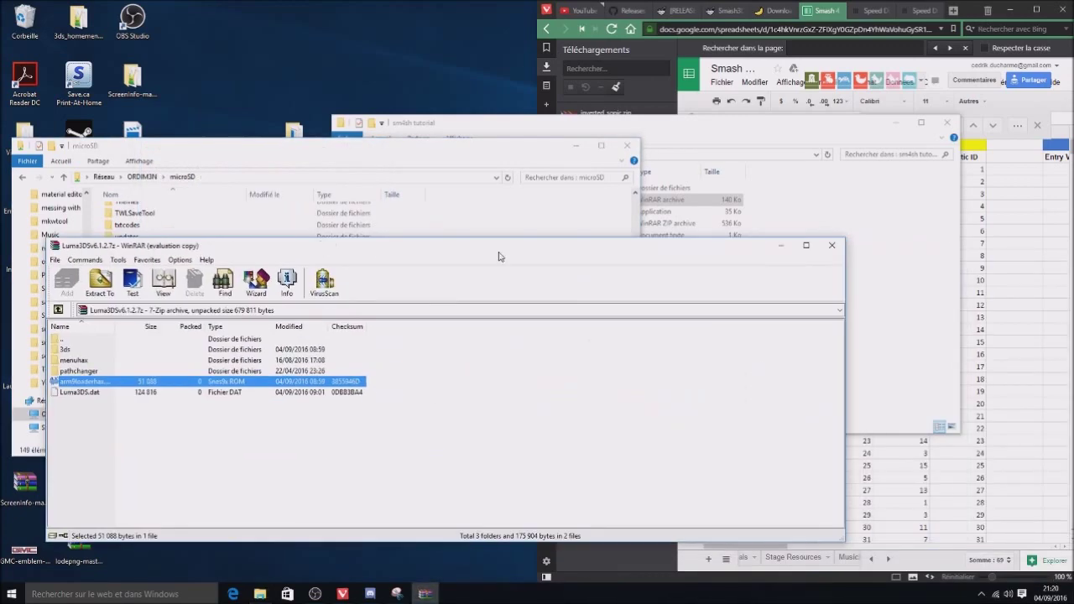
Close the Luma3DS archive, open Smash-Selector.zip, and select the microSD cia folder.
click(836, 249)
click(840, 273)
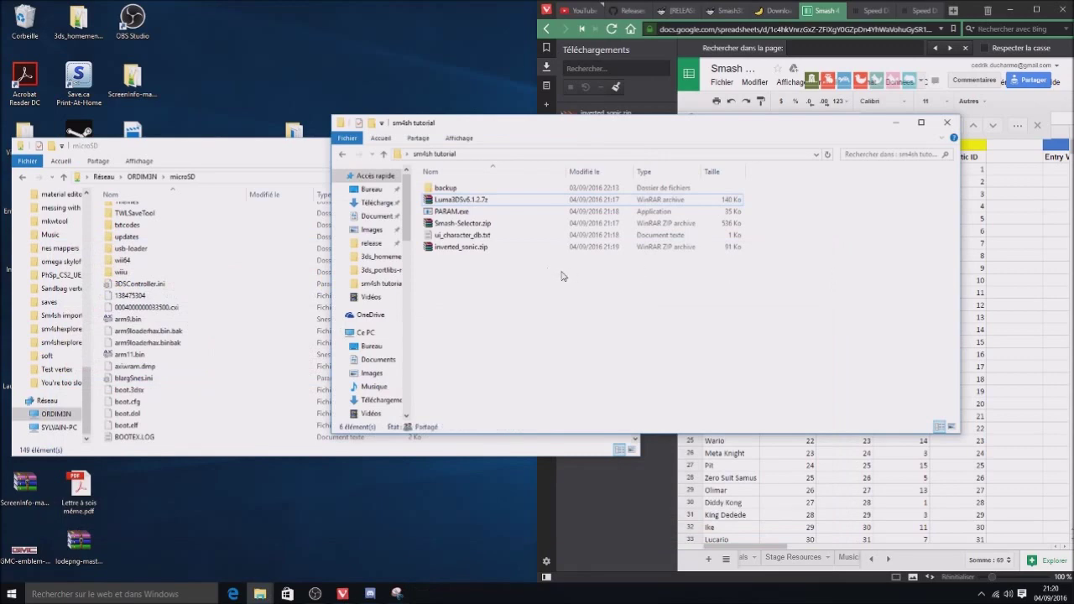
double_click(474, 224)
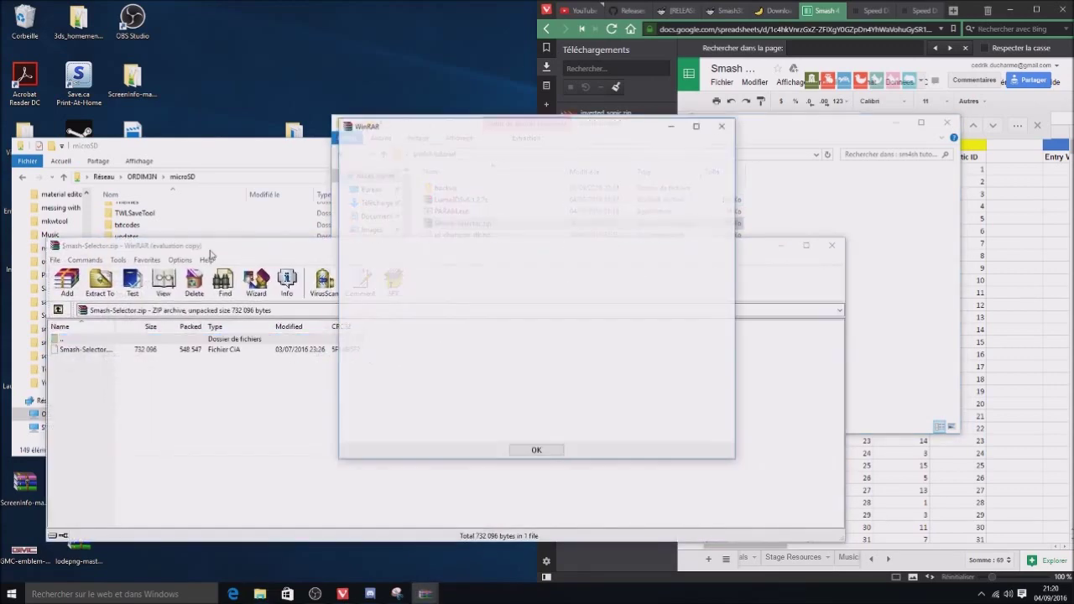
click(537, 451)
drag(329, 253, 802, 311)
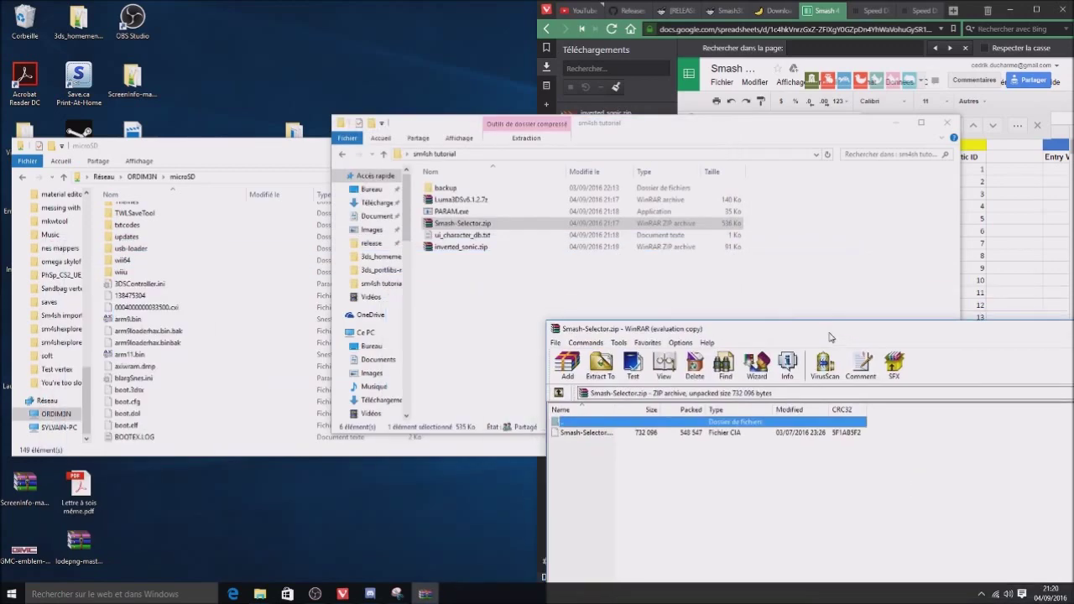
click(263, 454)
scroll(372, 420, up, 20)
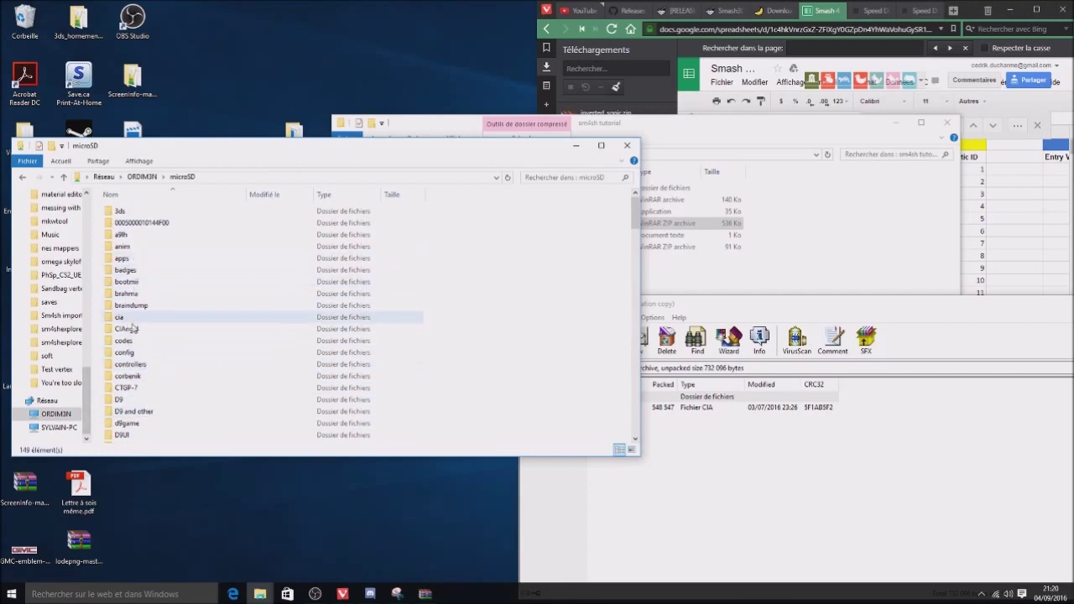
scroll(143, 327, down, 2)
scroll(142, 353, up, 2)
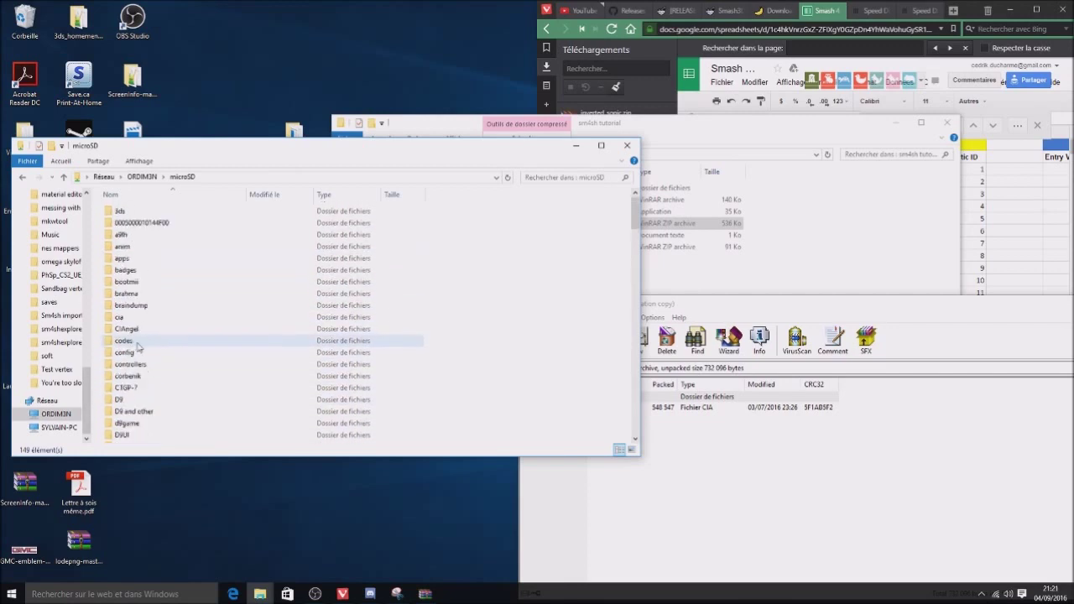
click(269, 317)
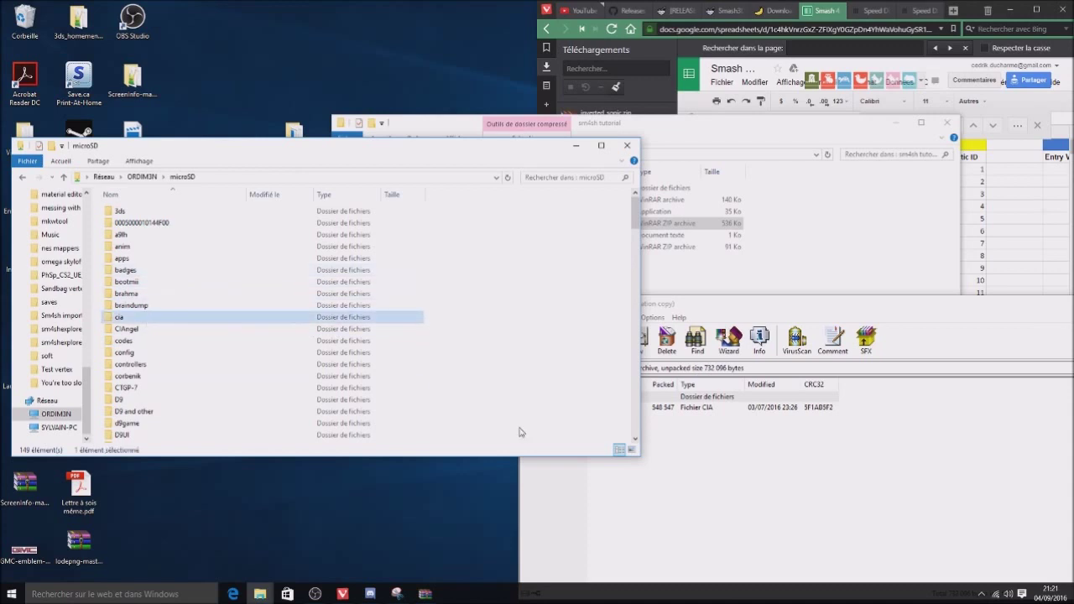
Move Smash-Selector.cia into microSD\cia, replacing the old copy, and close WinRAR.
click(734, 520)
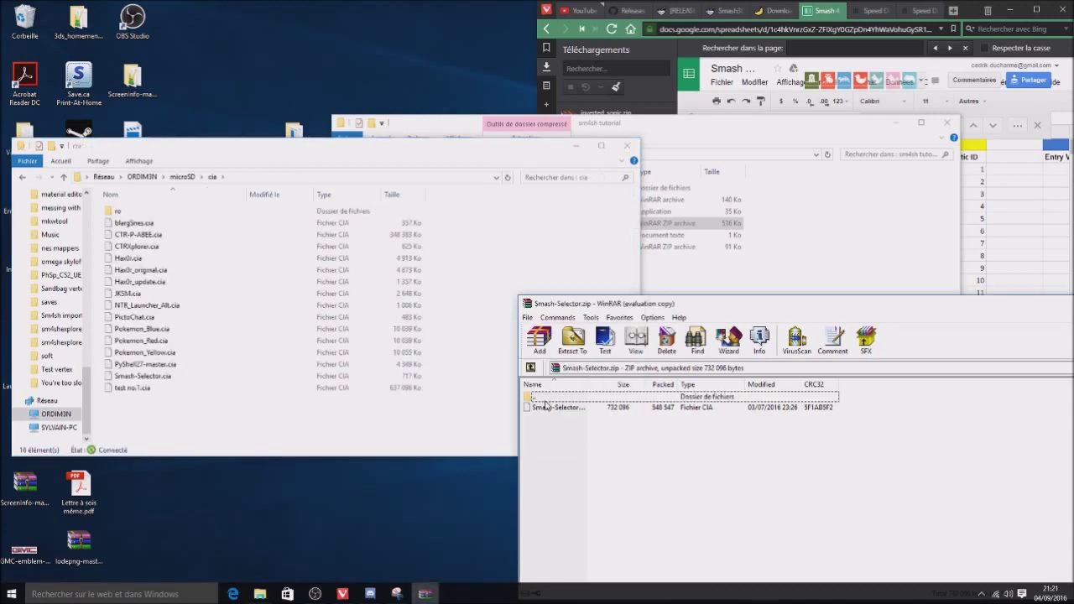
mouse_move(545, 406)
mouse_down()
mouse_move(432, 422)
mouse_move(427, 449)
mouse_up()
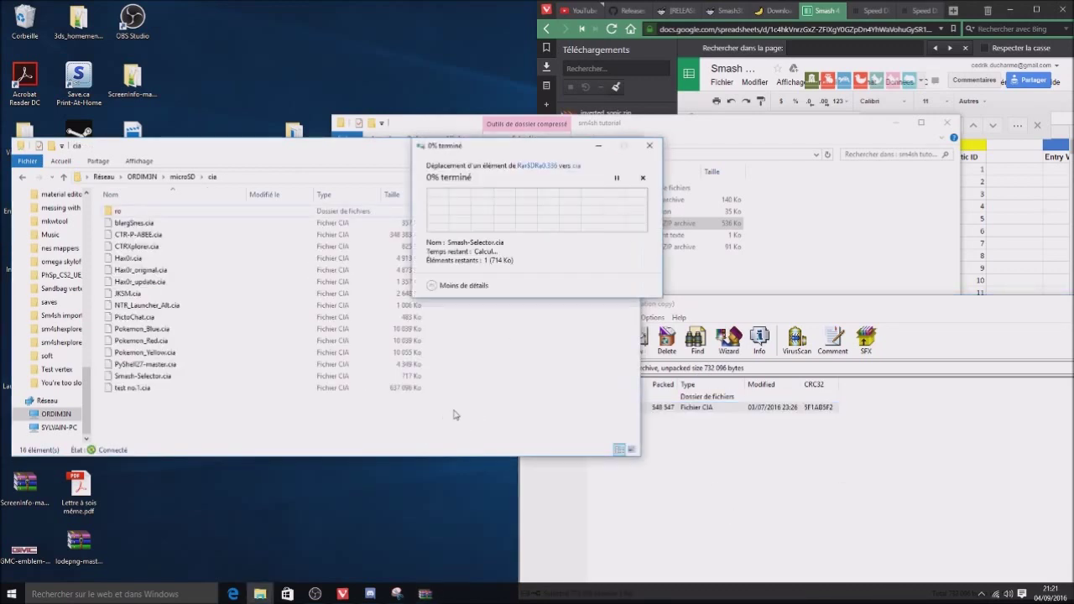
click(504, 216)
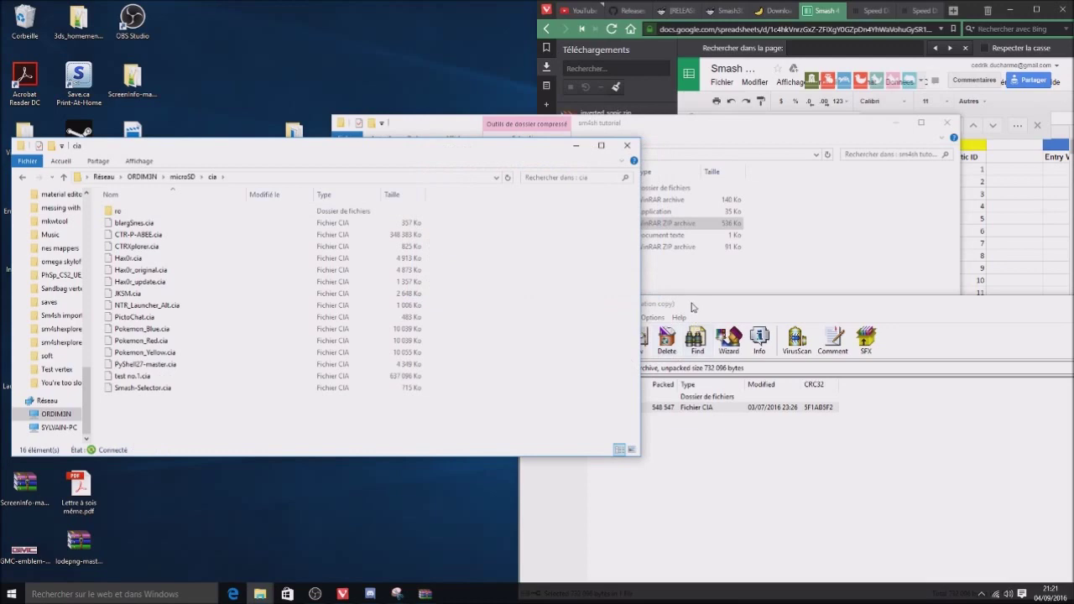
drag(692, 308, 372, 303)
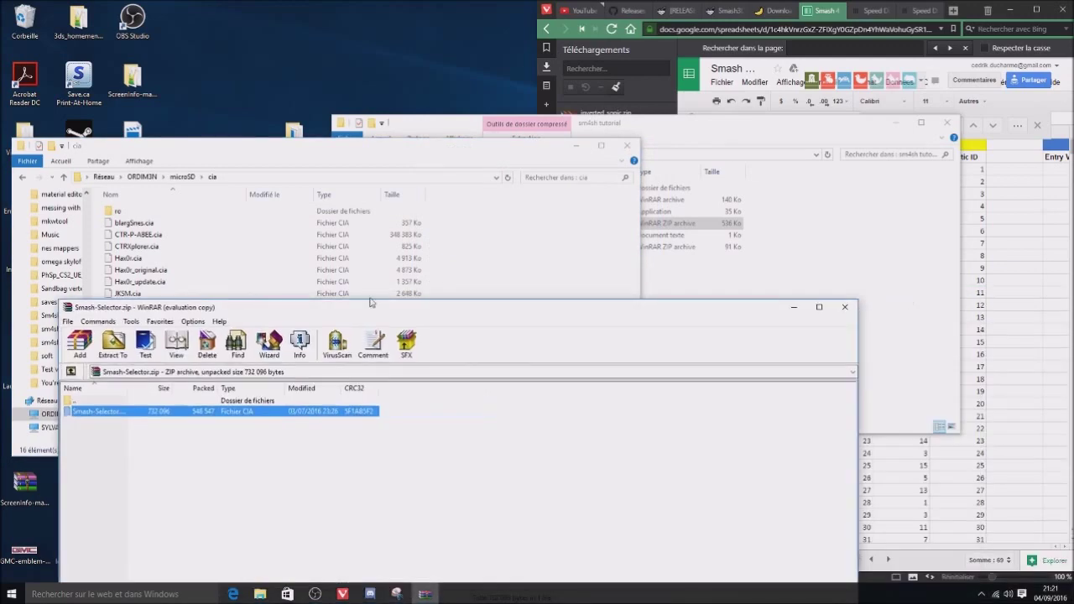
click(845, 308)
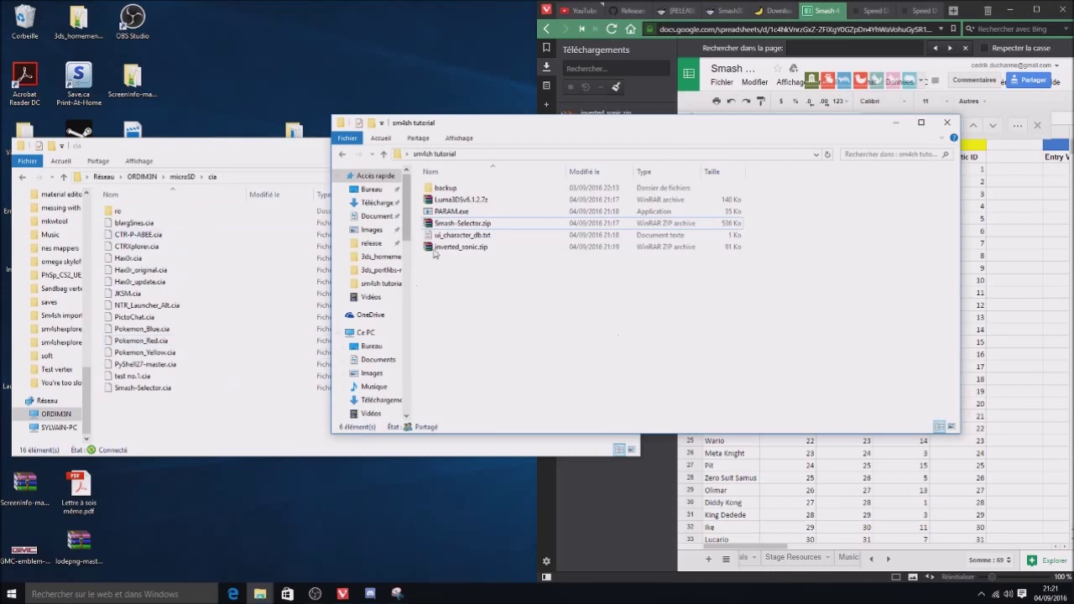
Browse the microSD's SaltySD > smash folder, checking its sound and ui subfolders.
click(183, 177)
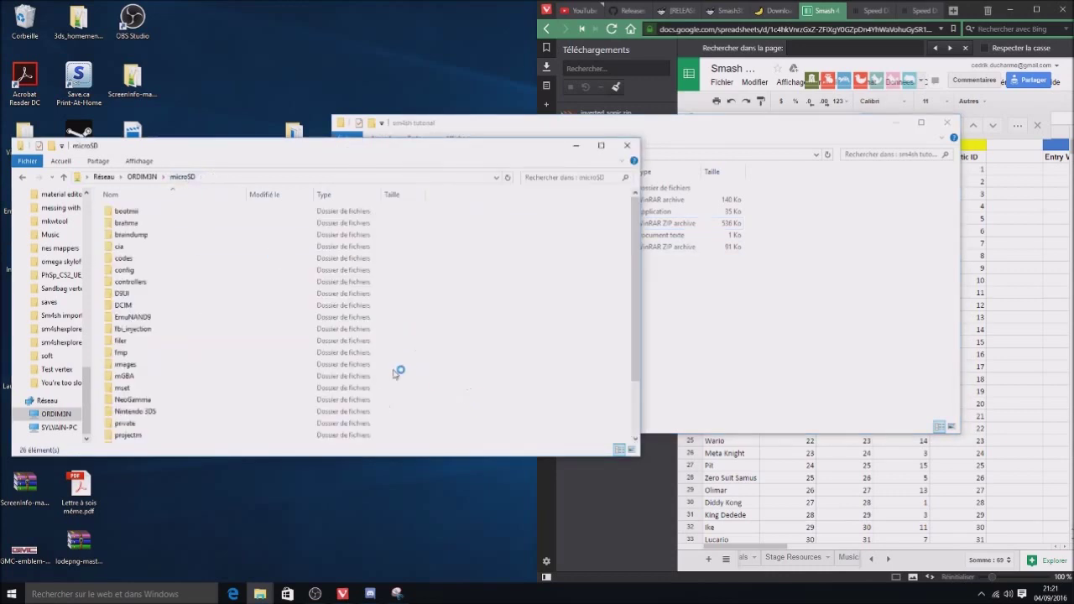
scroll(290, 366, down, 10)
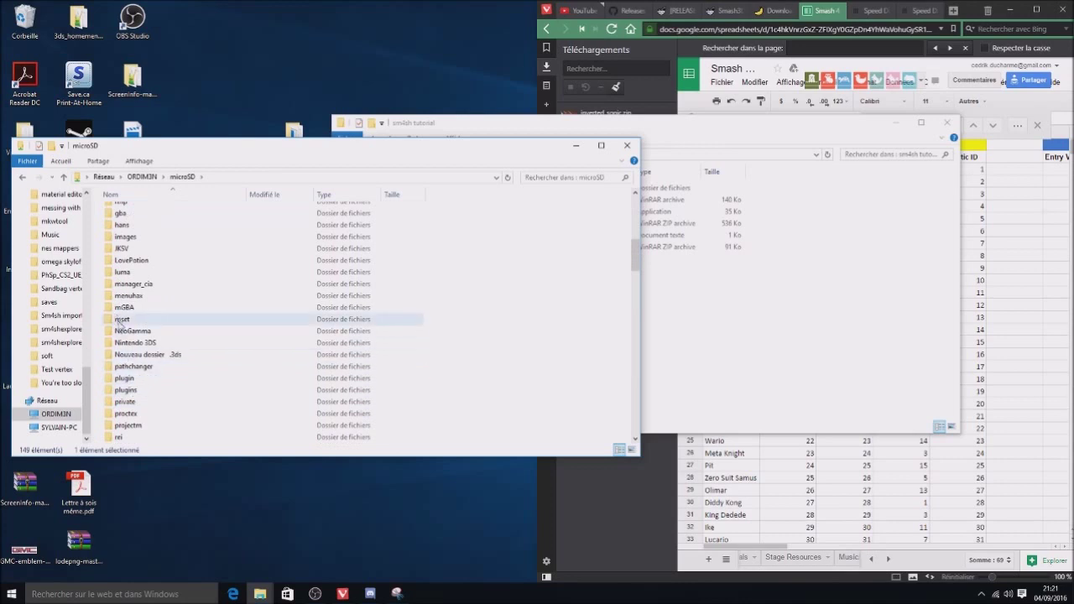
click(118, 287)
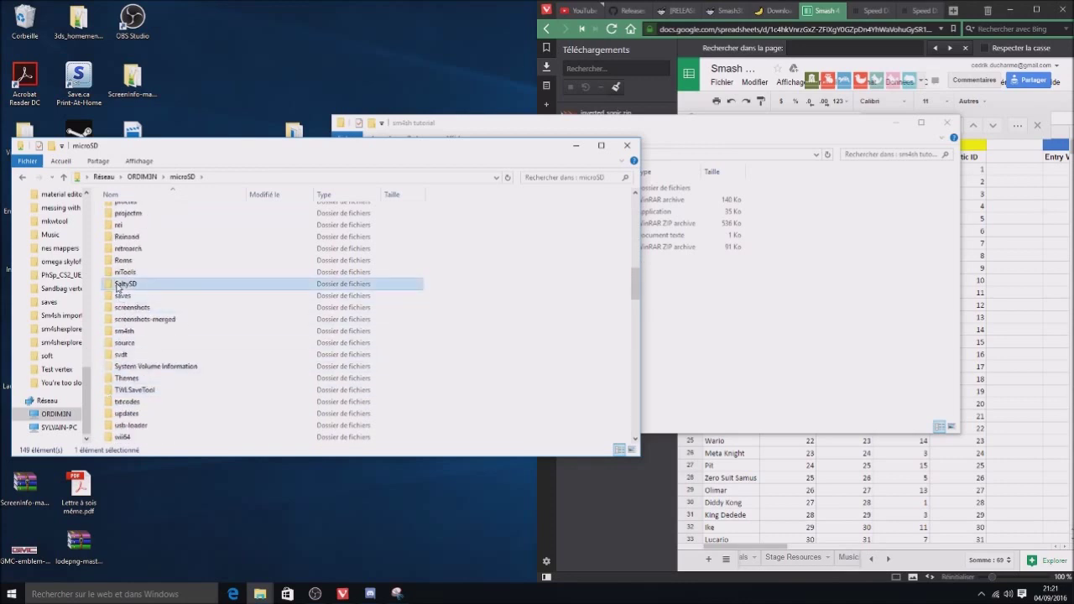
double_click(118, 287)
double_click(127, 224)
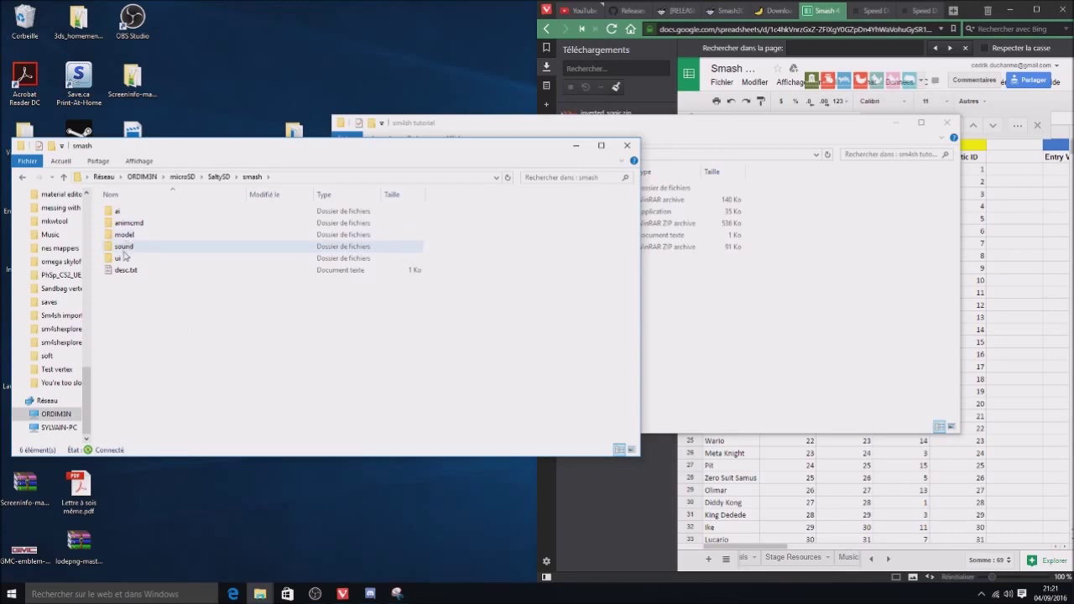
click(124, 247)
click(692, 142)
click(265, 329)
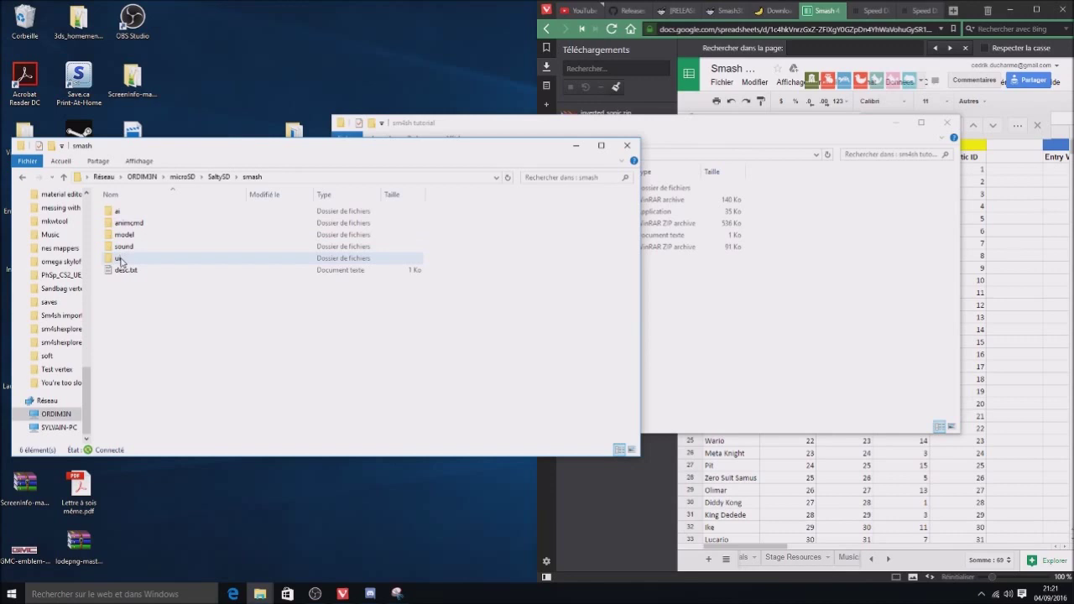
click(121, 259)
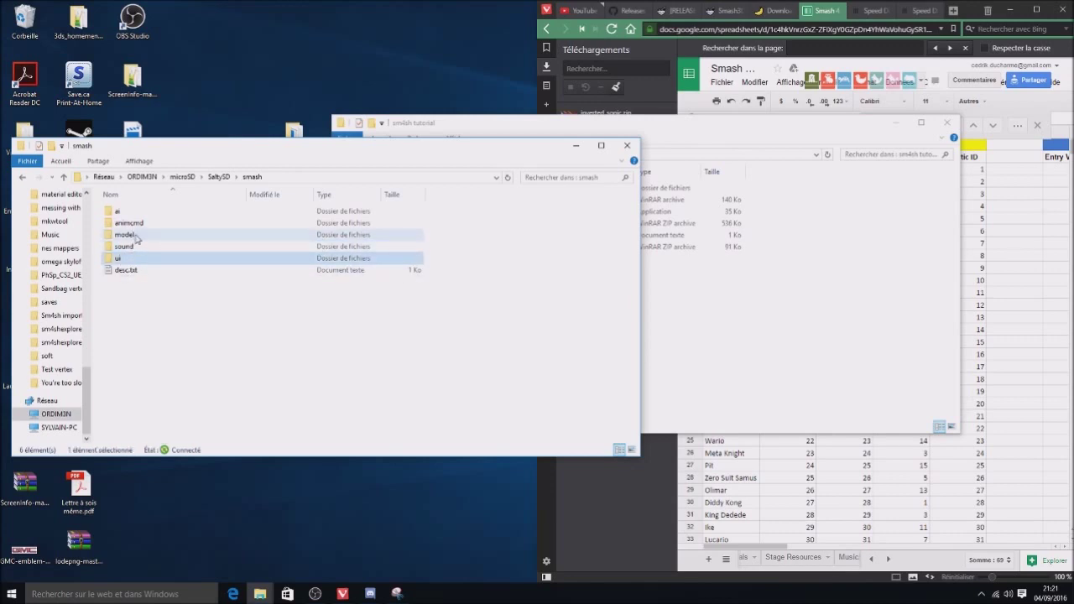
click(220, 177)
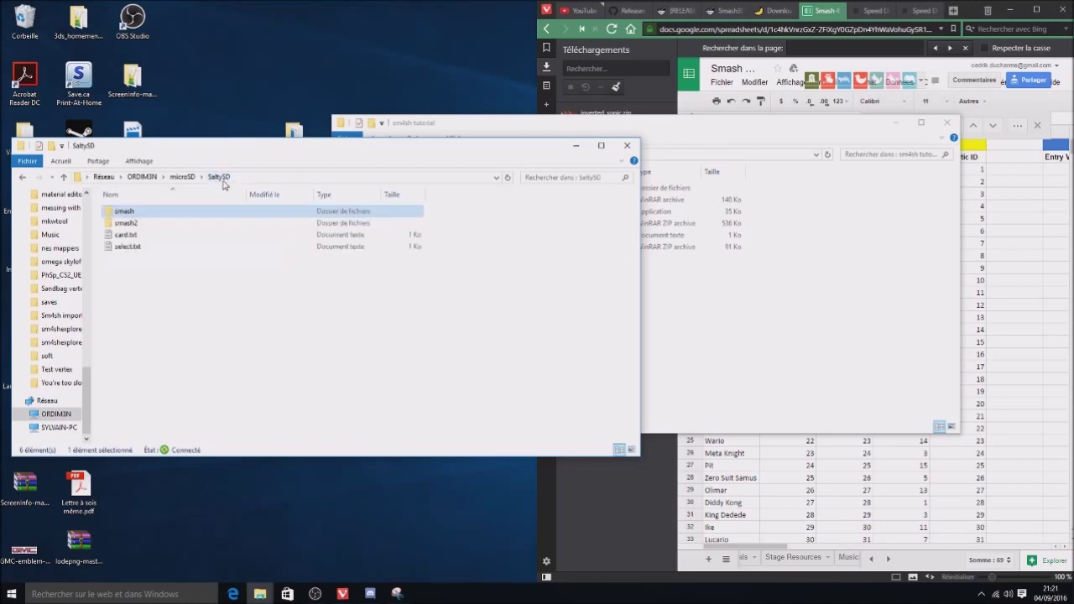
Copy ui_character_db.bin from SaltySD\smash2\param\ui into the sm4sh tutorial folder.
click(191, 226)
double_click(191, 226)
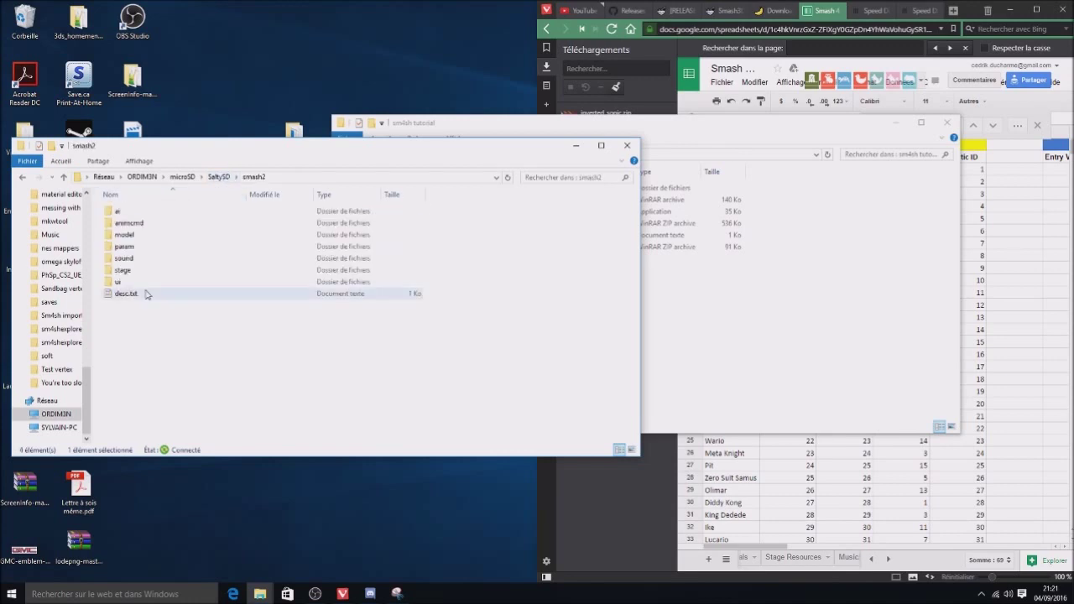
double_click(124, 247)
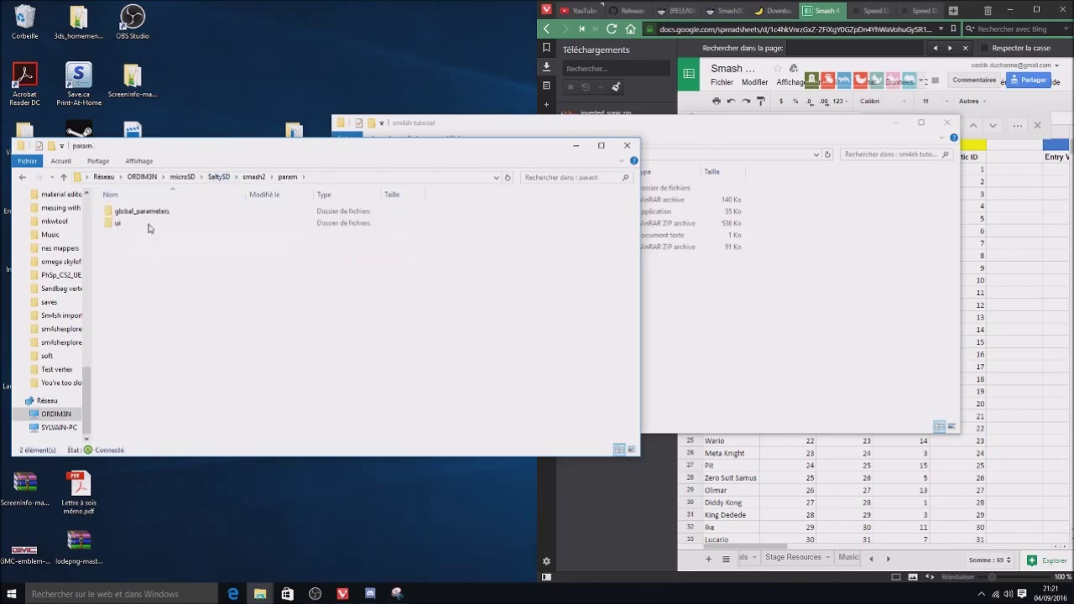
double_click(128, 229)
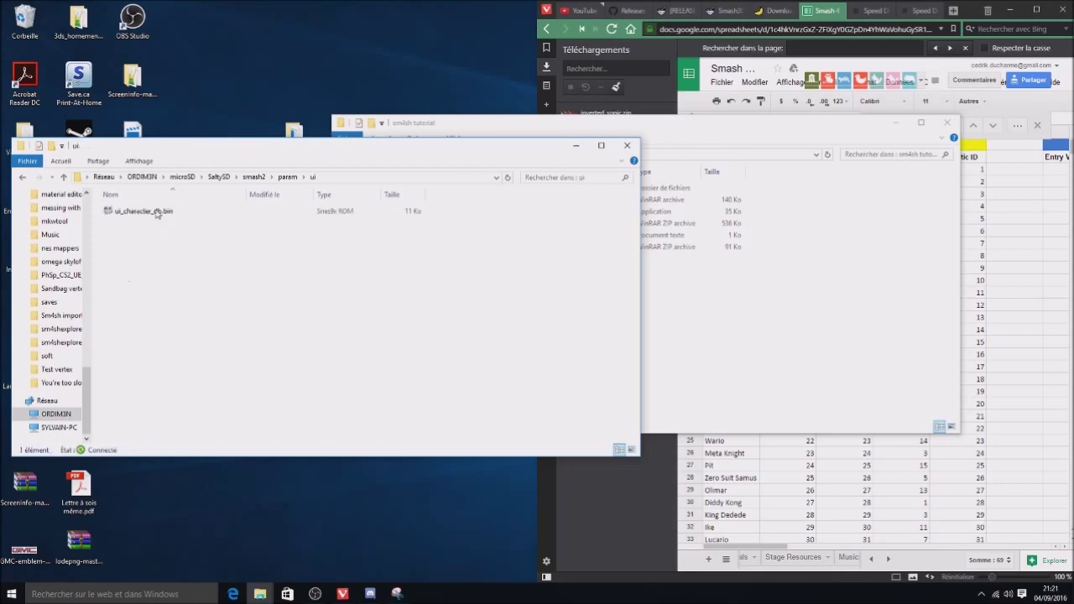
mouse_move(138, 211)
mouse_down()
mouse_move(623, 311)
mouse_move(780, 362)
mouse_up()
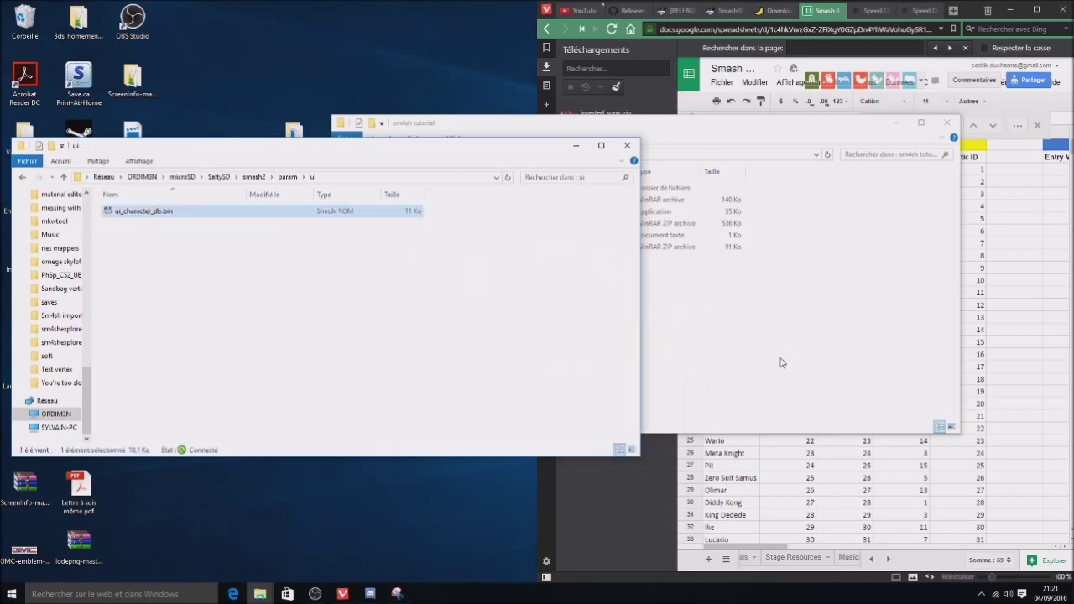
click(781, 362)
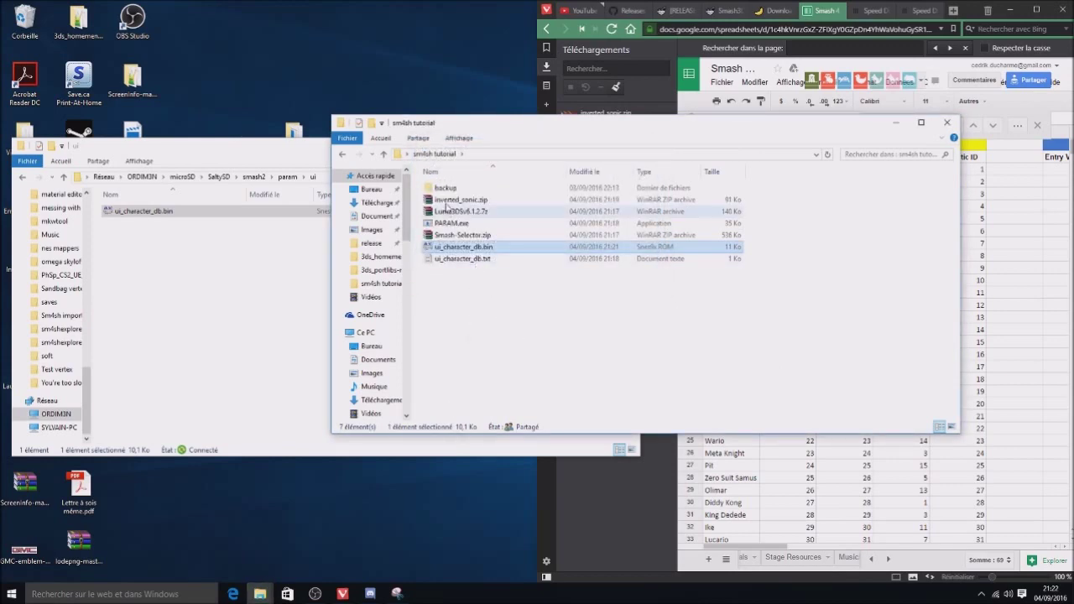
click(450, 223)
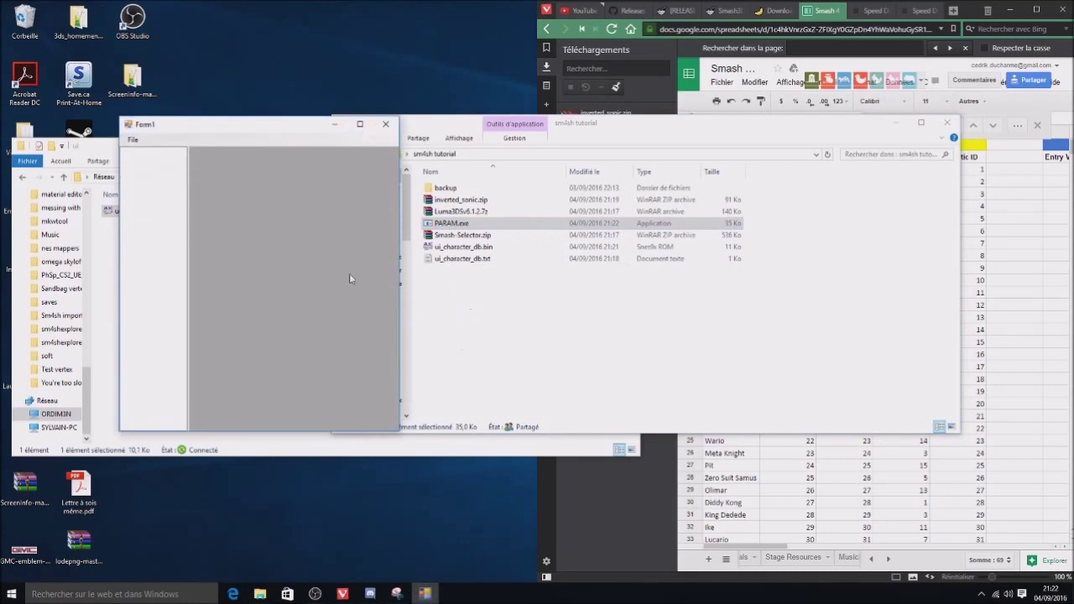
Open ui_character_db.bin from the sm4sh tutorial folder in PARAM.
click(133, 140)
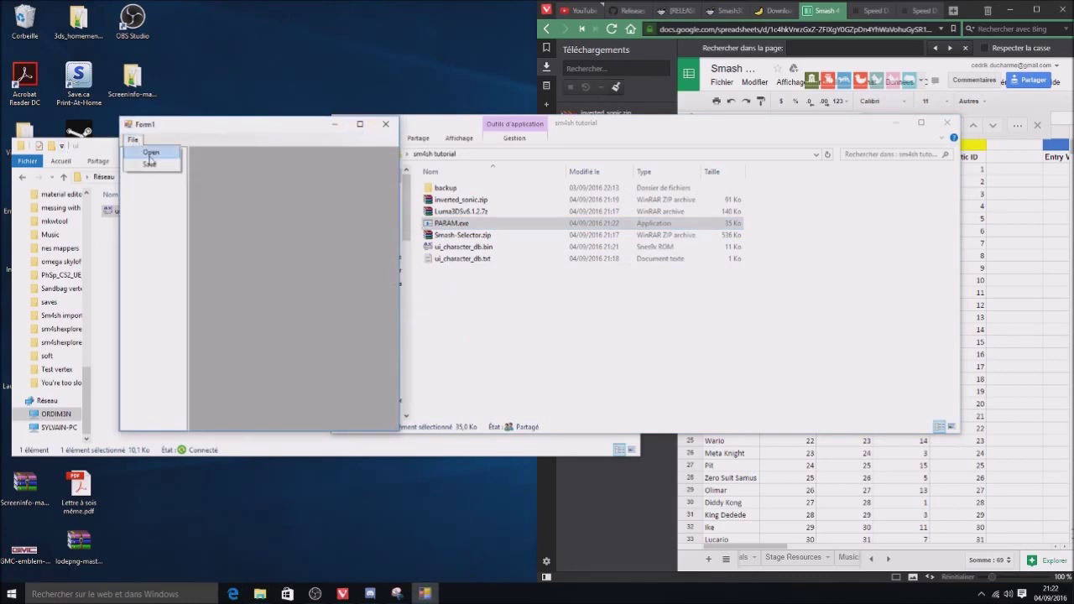
click(149, 153)
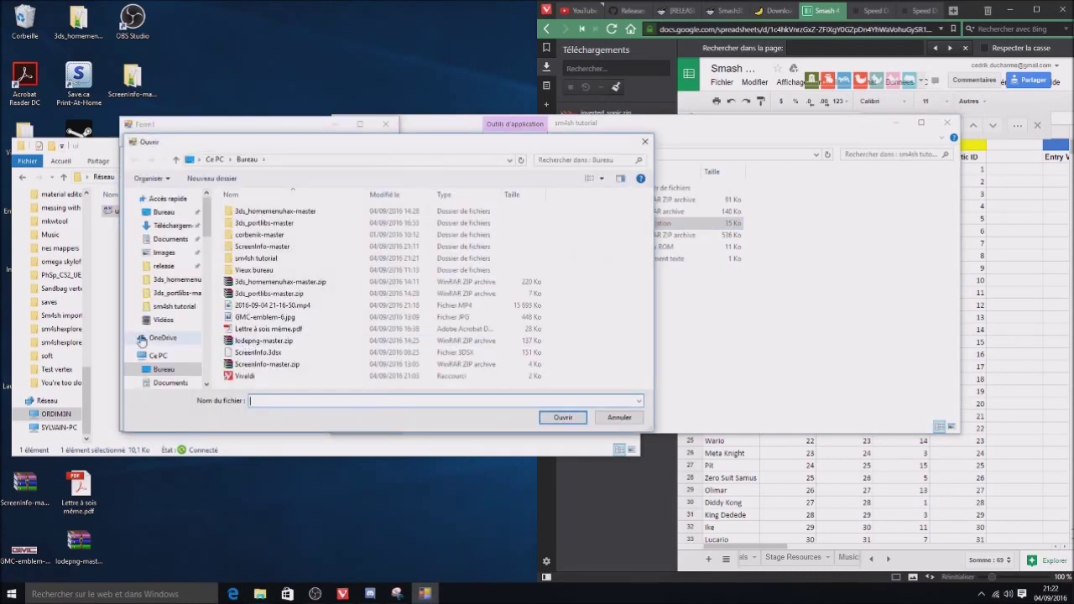
double_click(277, 261)
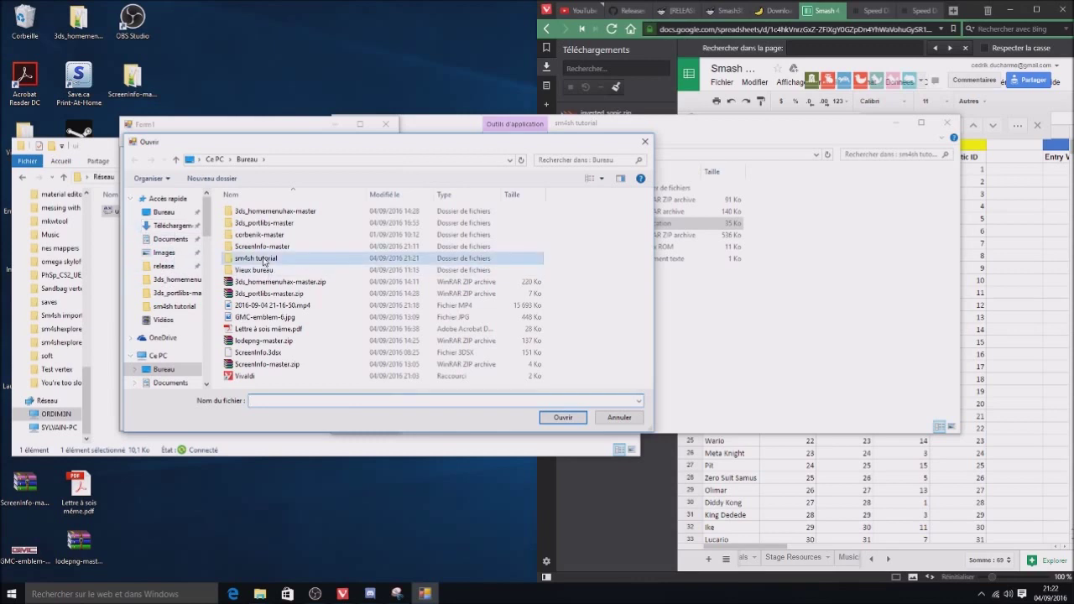
double_click(253, 283)
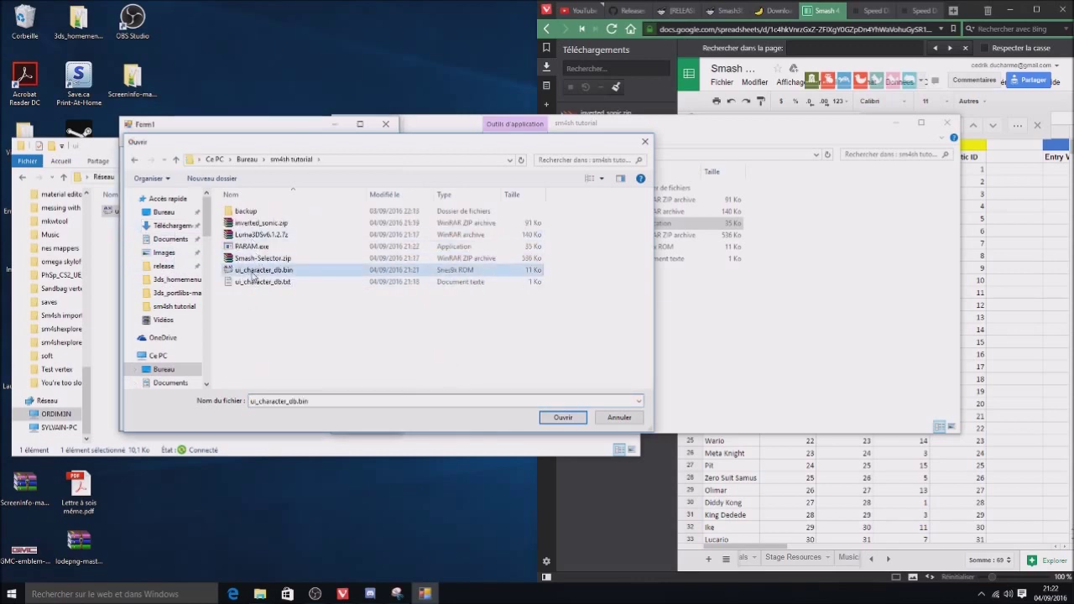
Select the loaded data node and start a Global Change on it.
click(134, 141)
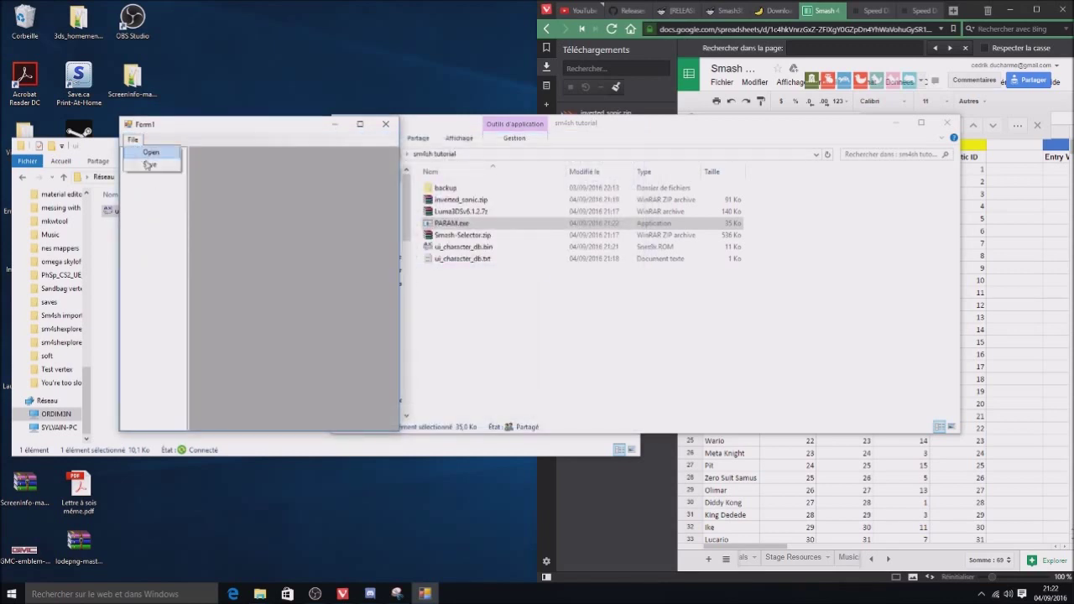
click(149, 198)
right_click(142, 152)
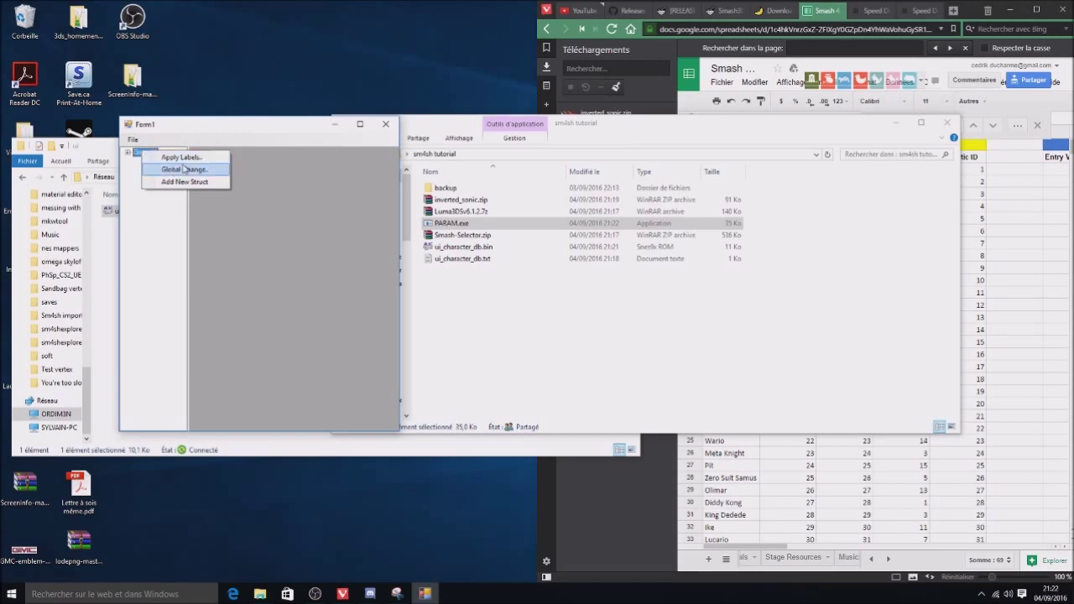
click(184, 169)
Pick the Global Change file, then locate Sonic's row: Character ID 34, Entry 35.
double_click(274, 290)
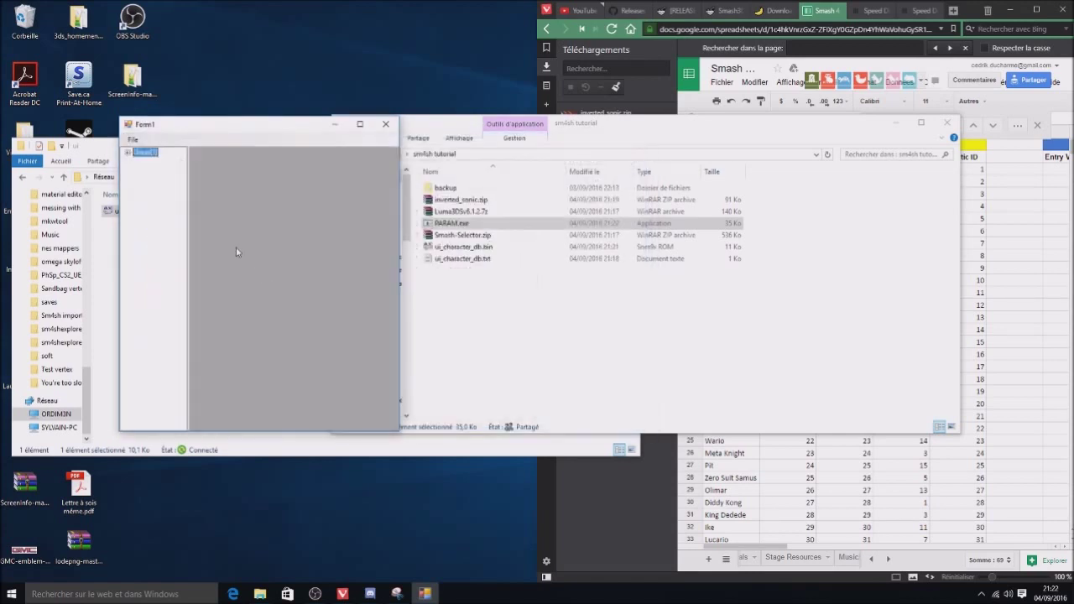
click(718, 474)
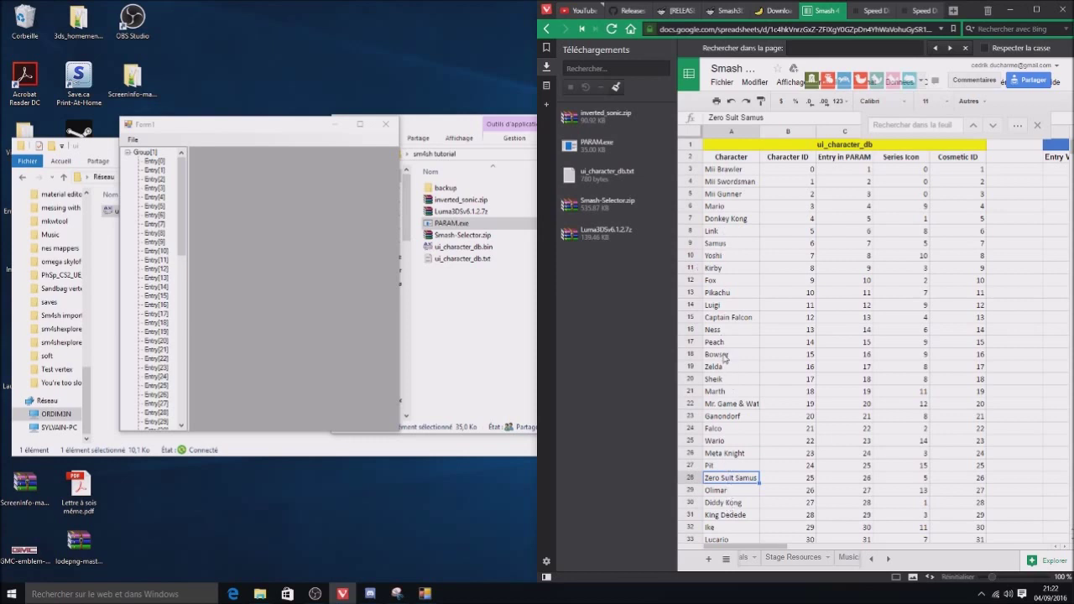
scroll(734, 229, down, 5)
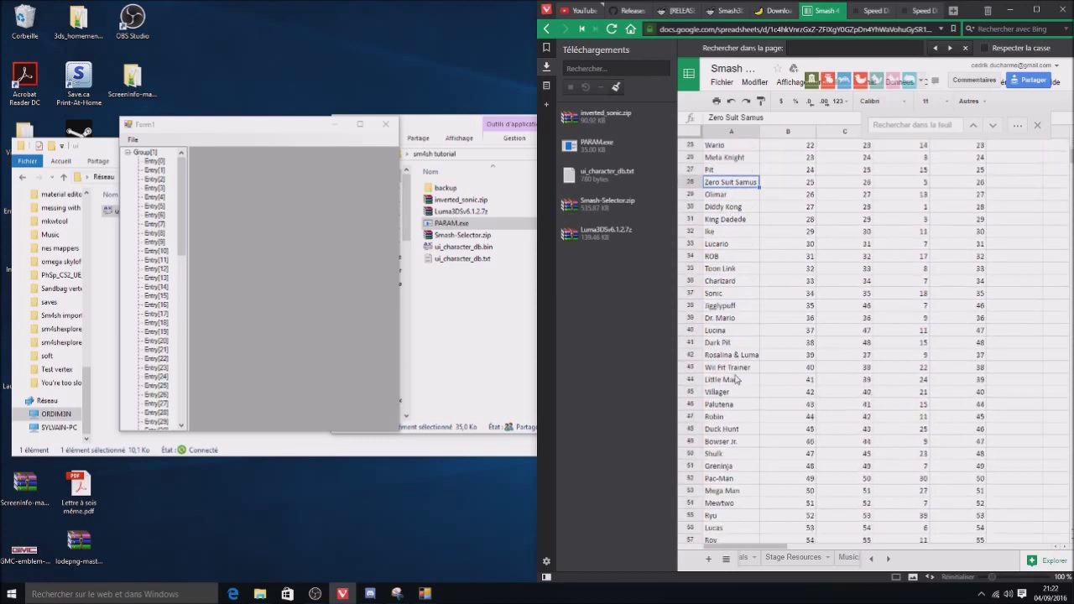
drag(740, 294, 868, 296)
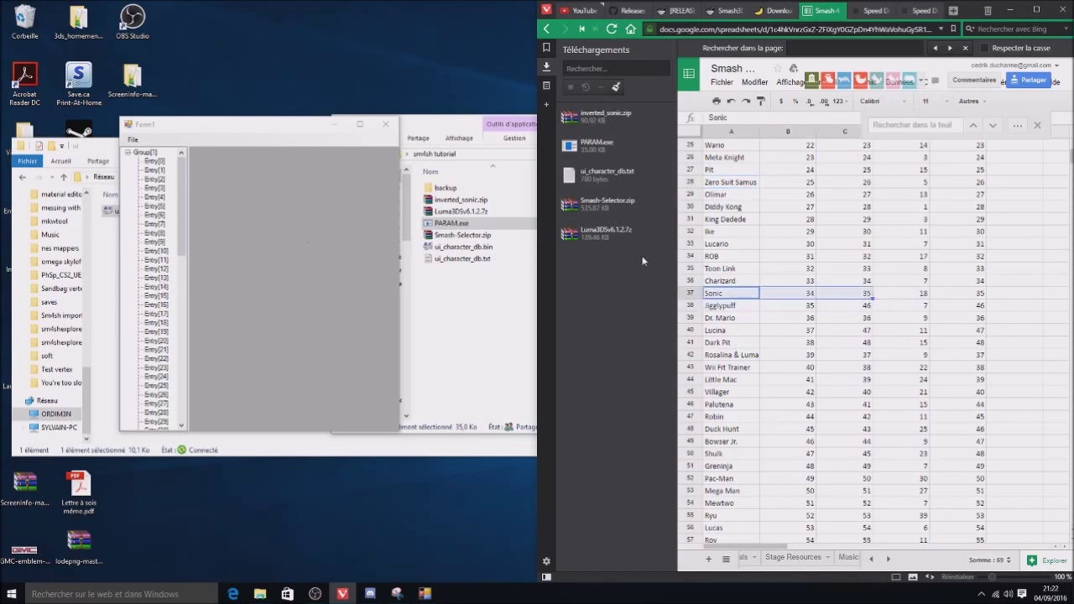
scroll(776, 289, up, 4)
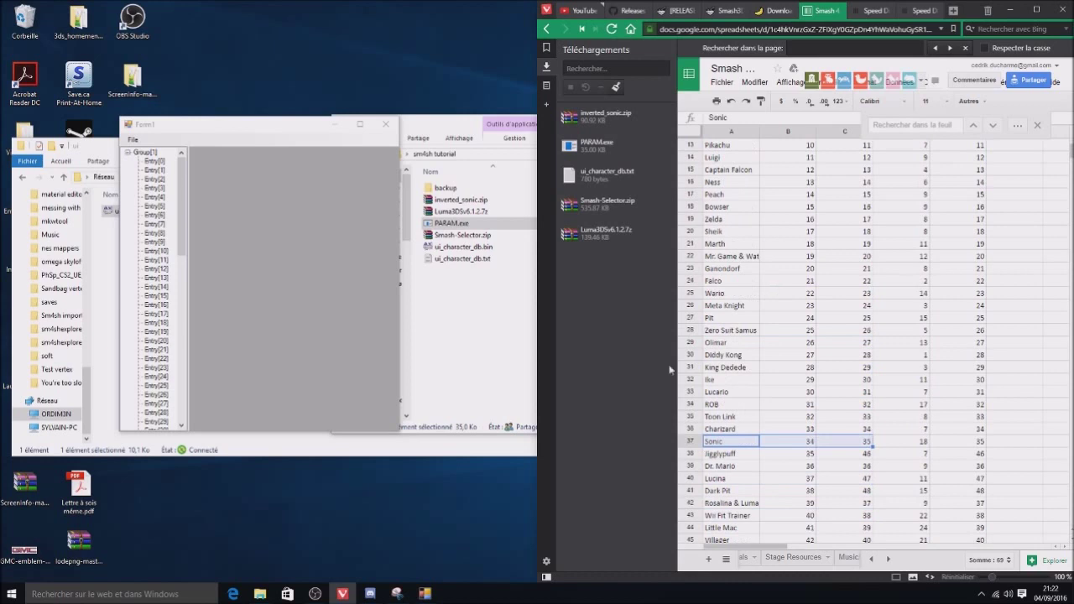
scroll(167, 347, down, 7)
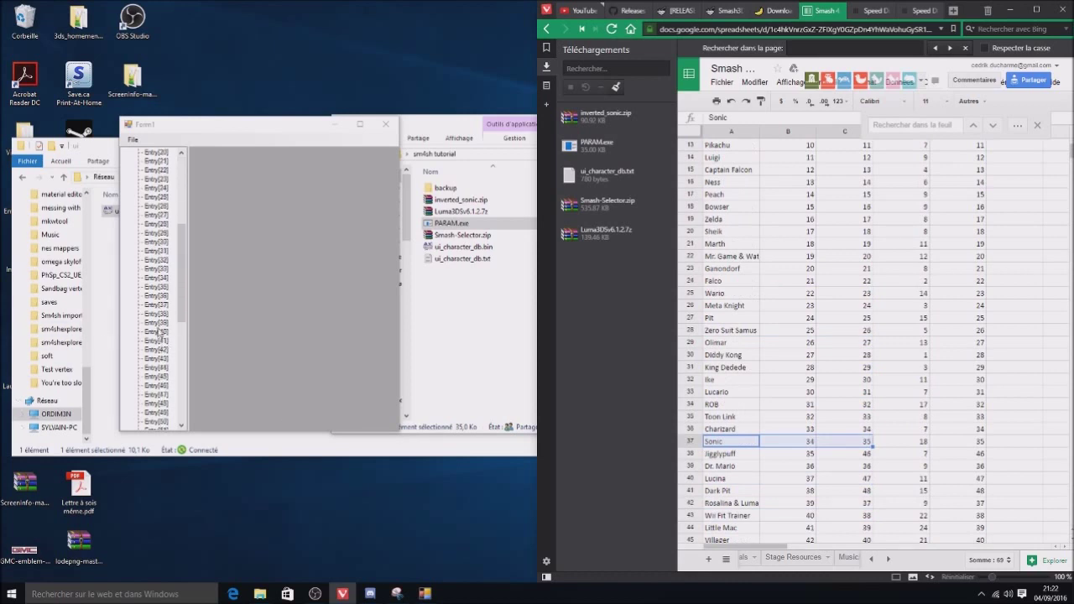
scroll(163, 285, up, 7)
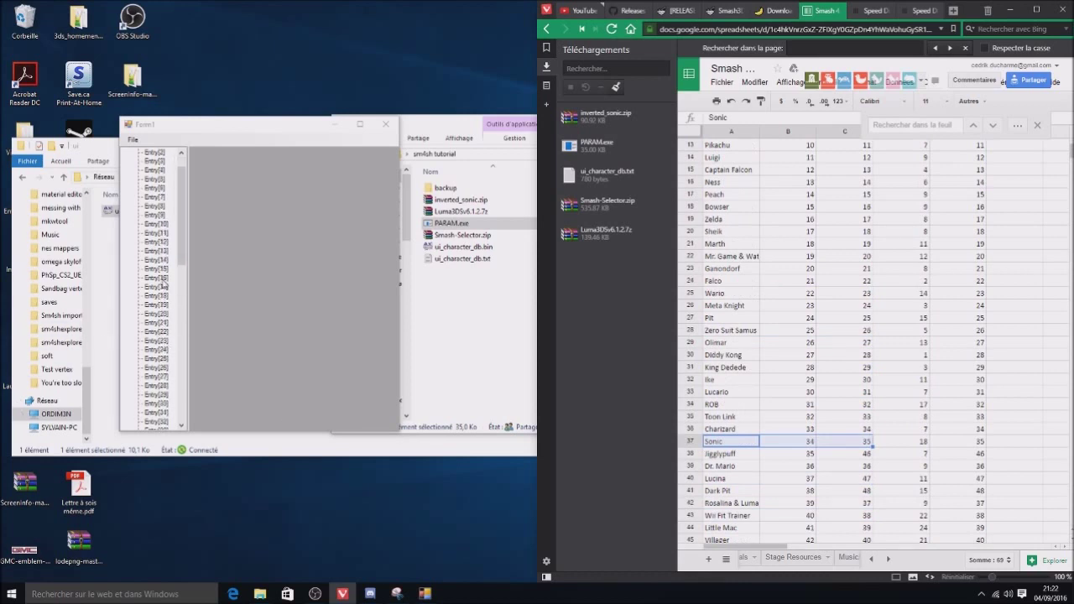
Scroll through the entries and open Entry[35], Sonic's entry.
click(153, 160)
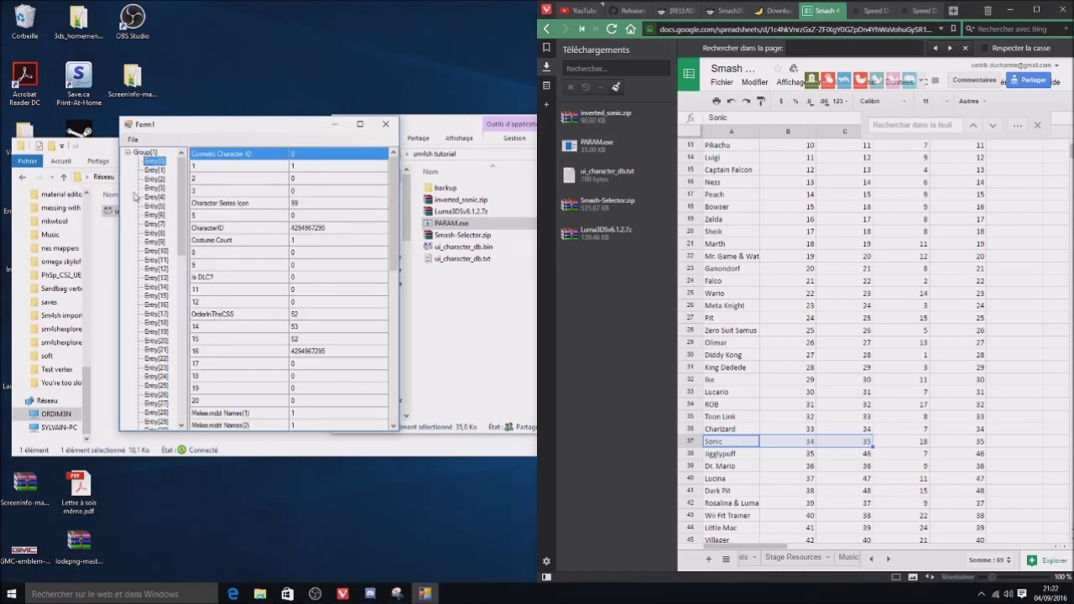
scroll(254, 361, down, 10)
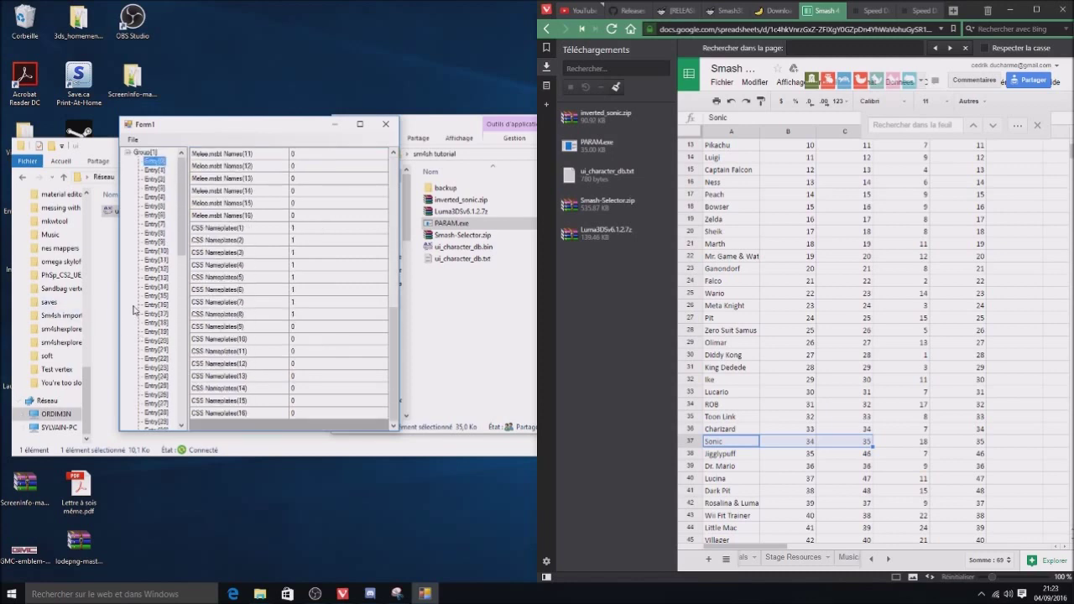
scroll(156, 304, down, 3)
scroll(159, 336, down, 2)
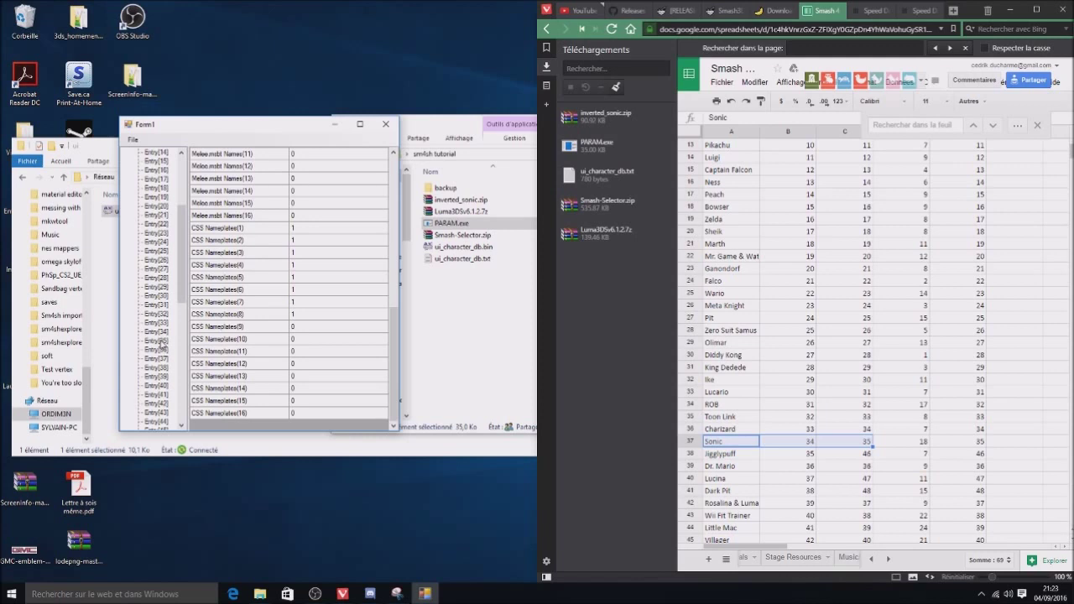
scroll(828, 289, up, 4)
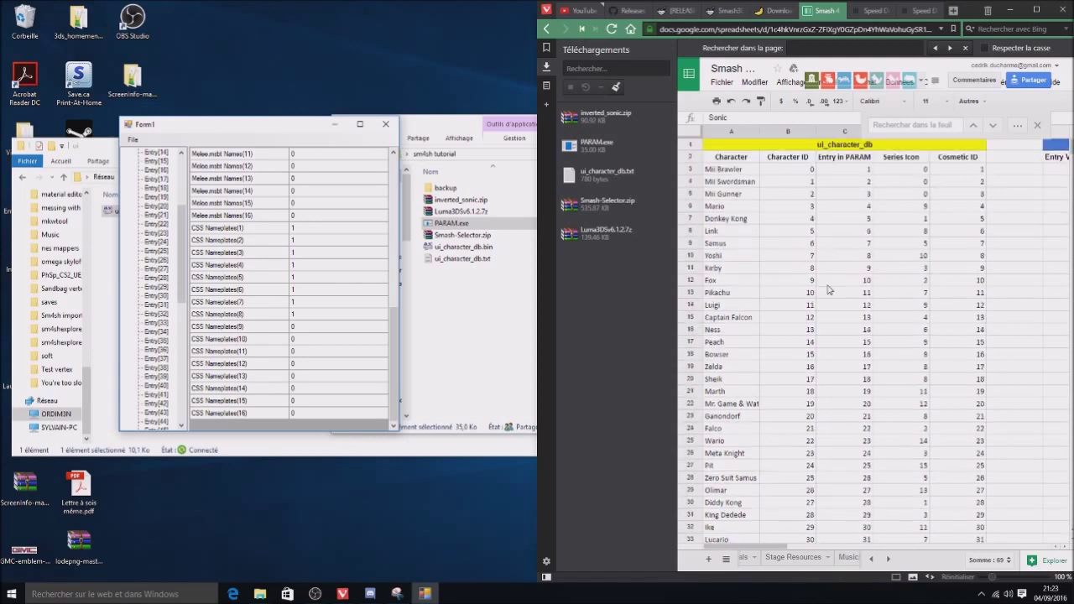
scroll(829, 289, down, 1)
scroll(771, 415, down, 2)
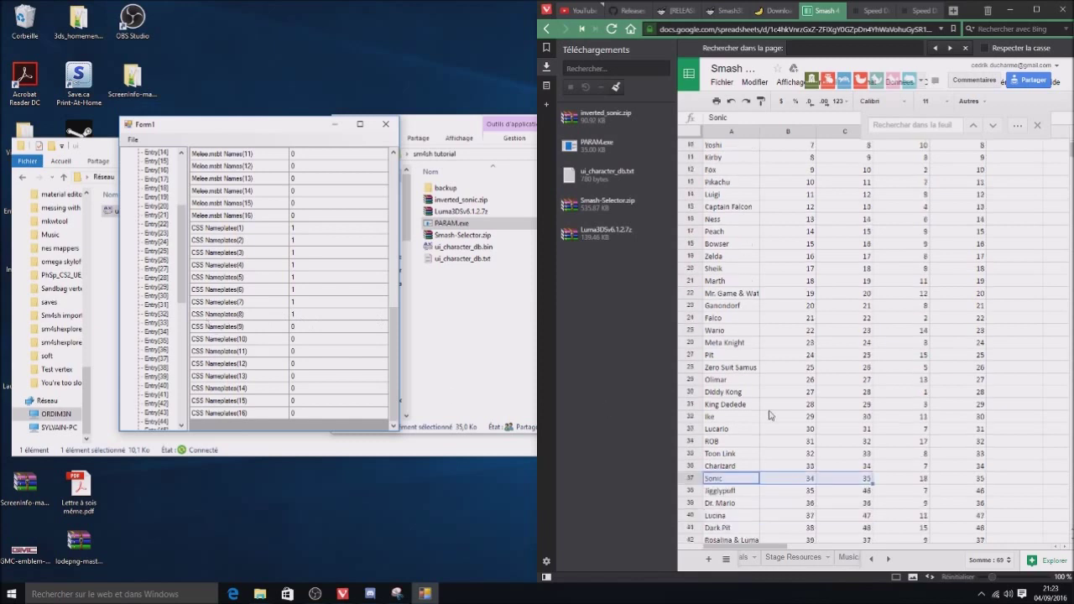
click(161, 343)
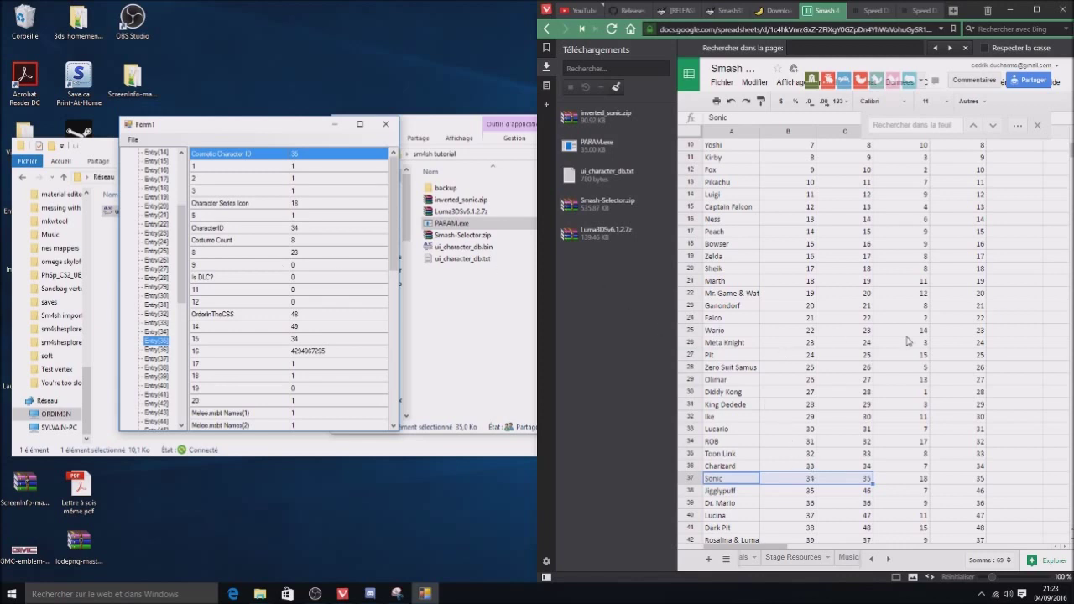
Change Sonic's Costume Count value from 8 to 9.
scroll(879, 474, up, 3)
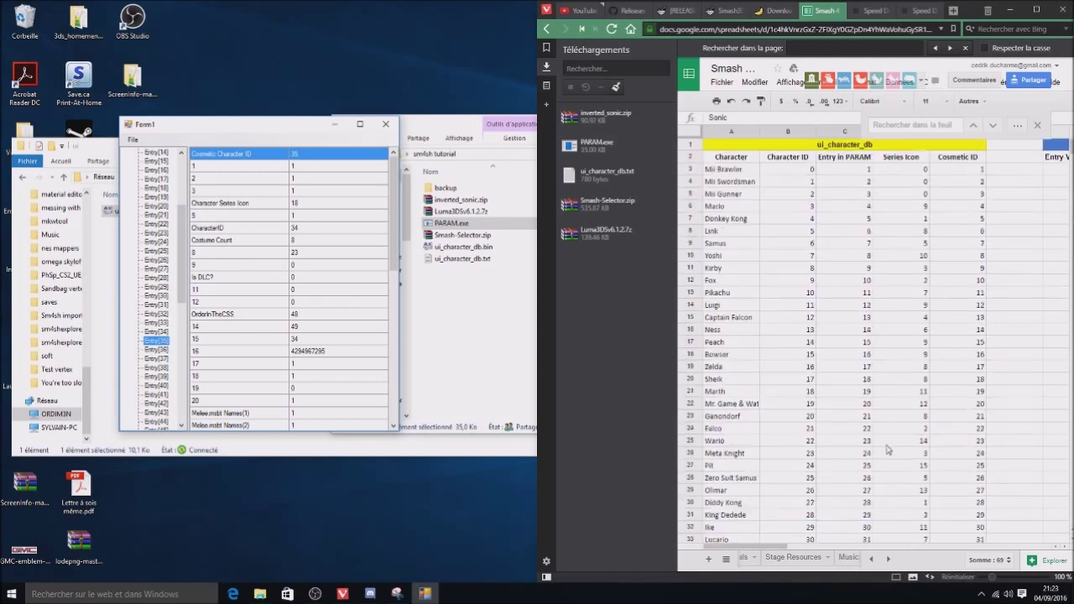
scroll(888, 451, down, 3)
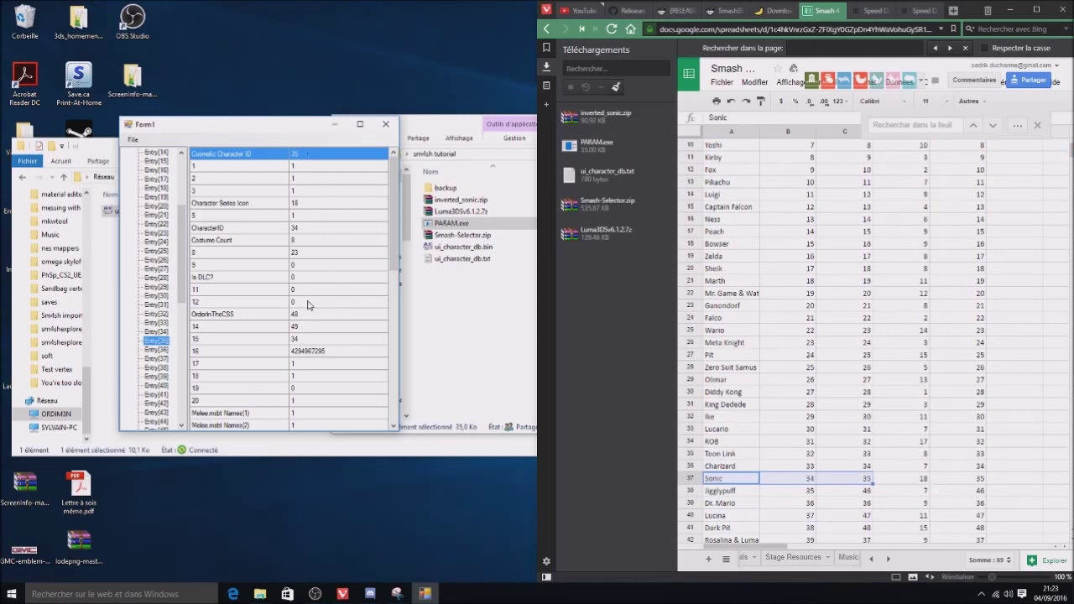
click(301, 244)
click(300, 242)
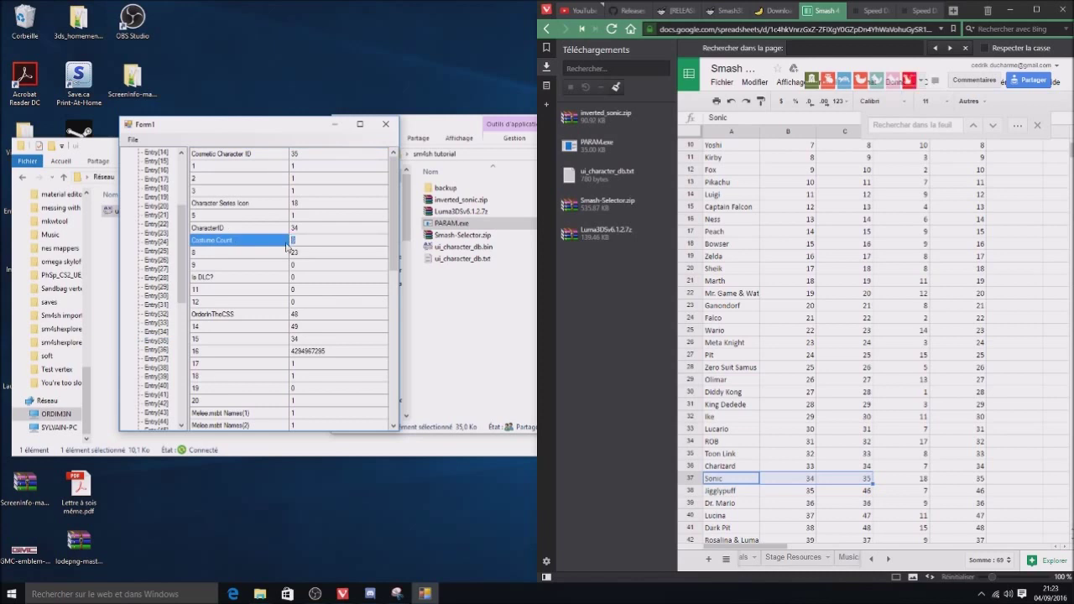
text(9)
click(264, 228)
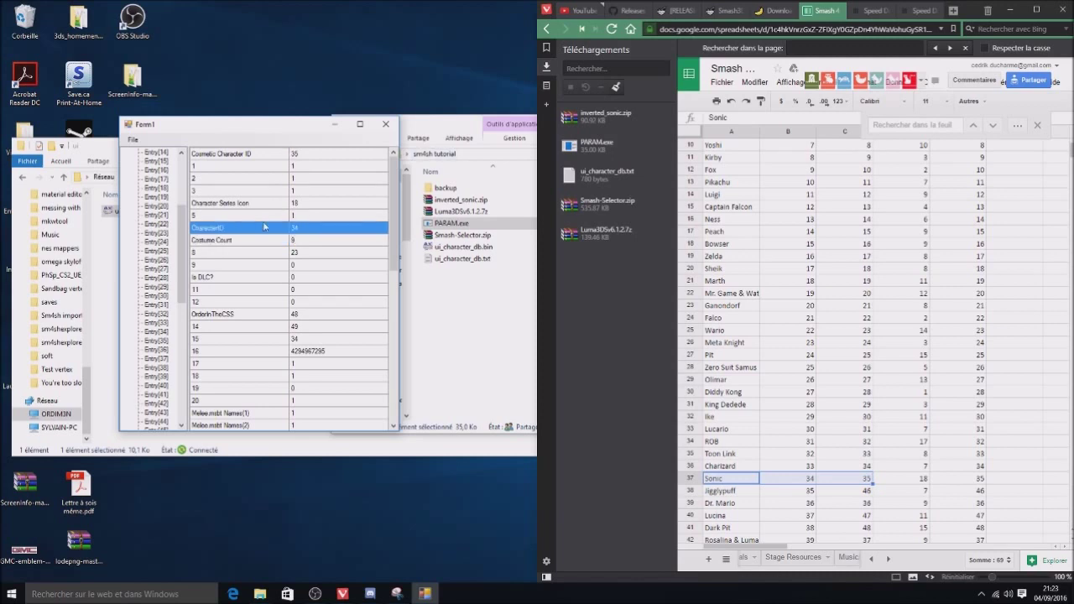
Save the edits over ui_character_db.bin, confirming with Oui, and close PARAM.
click(132, 140)
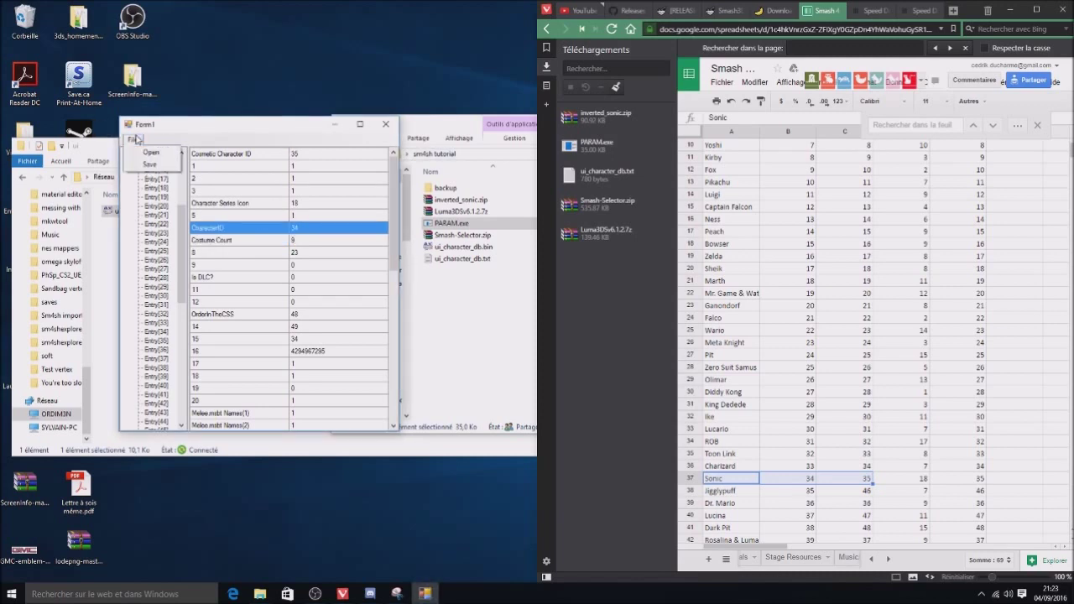
click(148, 165)
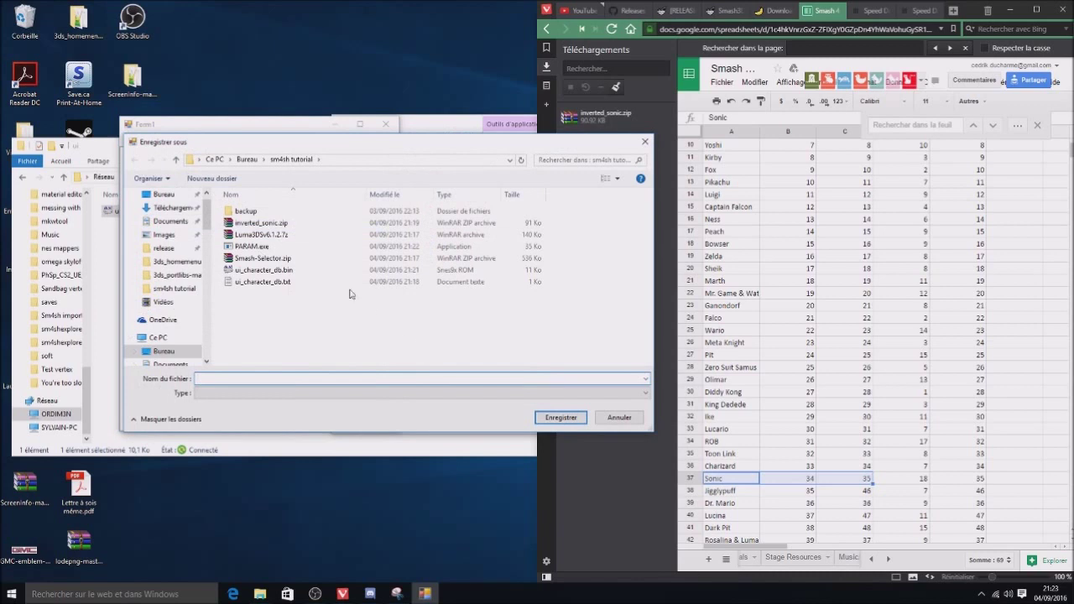
double_click(265, 270)
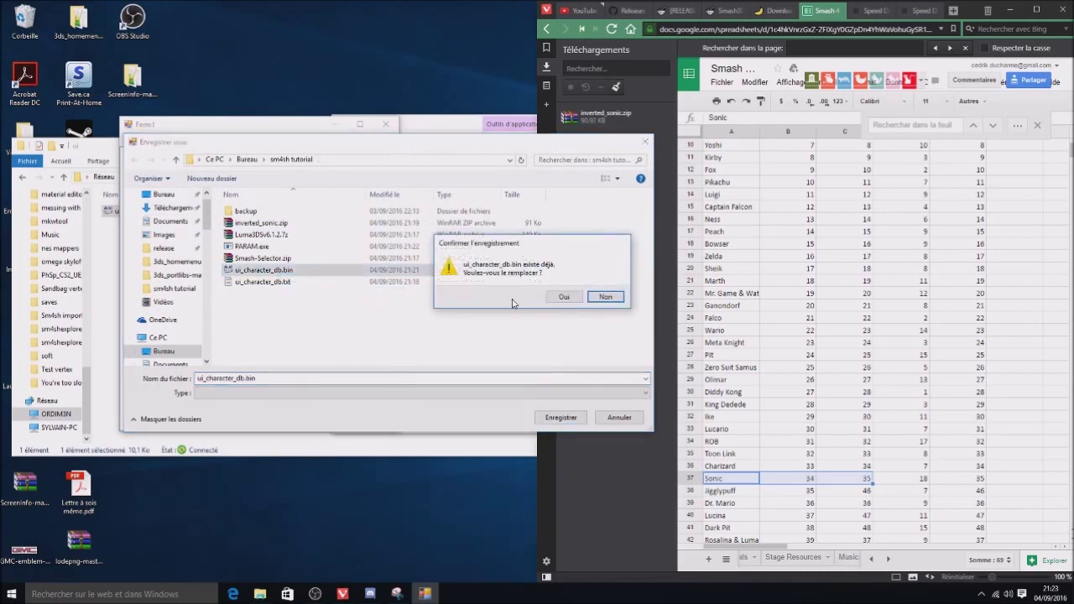
click(561, 297)
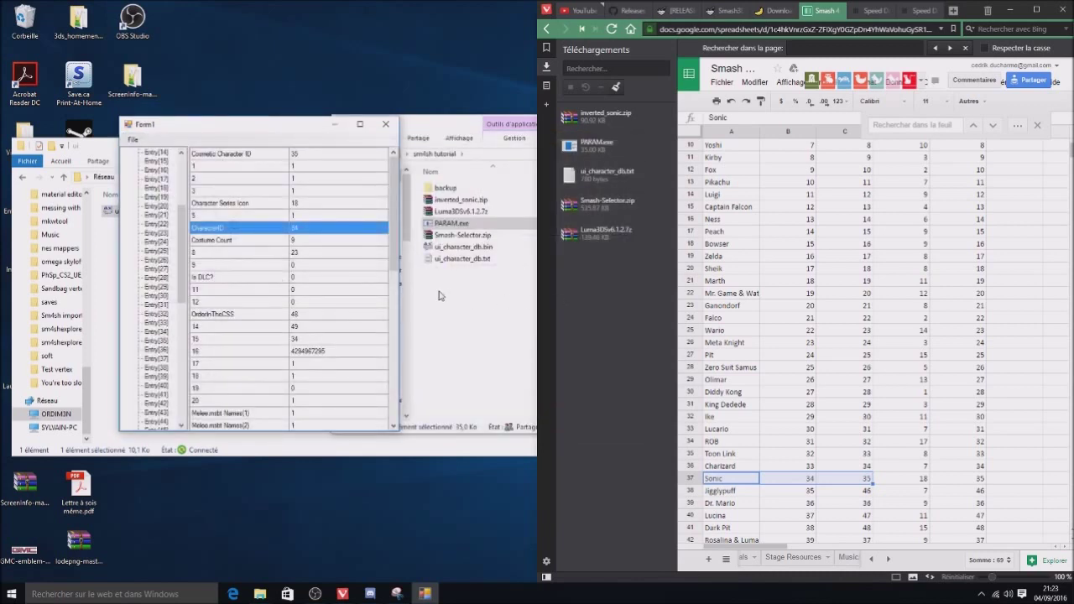
click(385, 123)
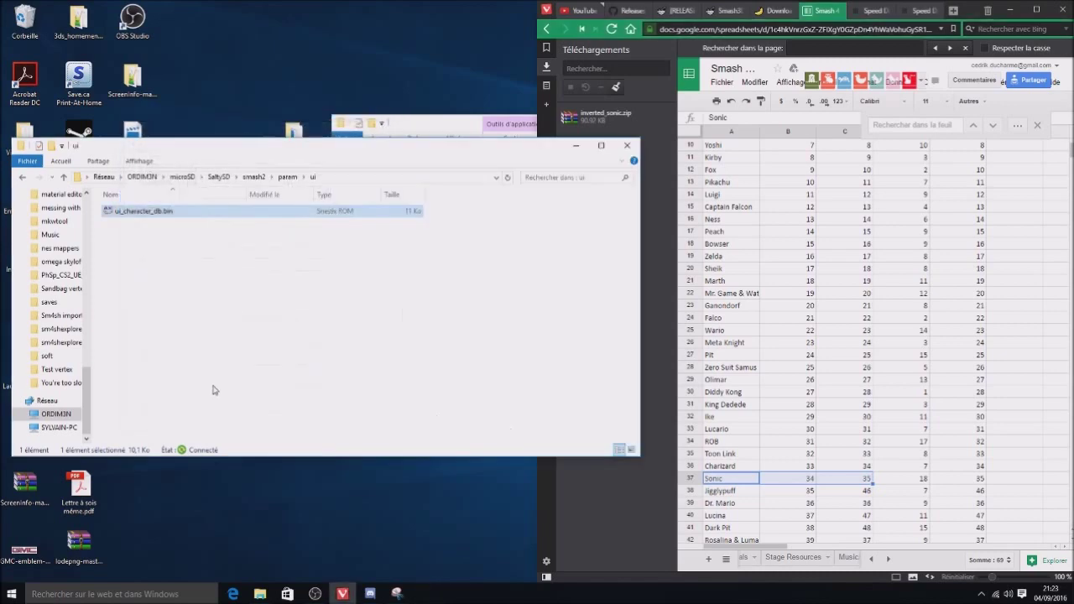
Paste the edited ui_character_db.bin over the microSD ui copy, then open inverted_sonic.zip.
click(461, 126)
click(245, 300)
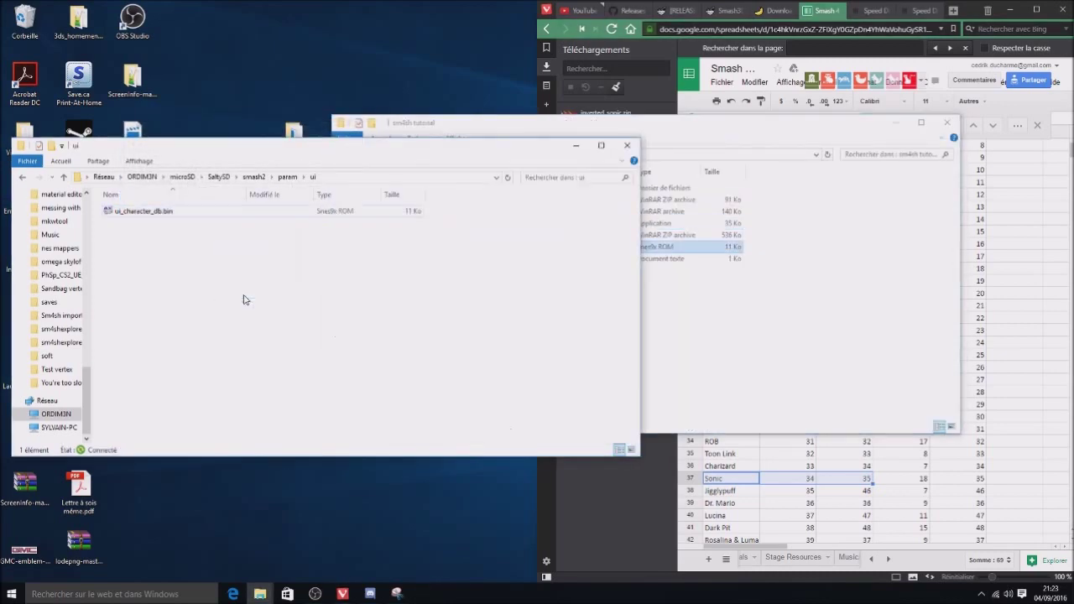
key(ctrl+v)
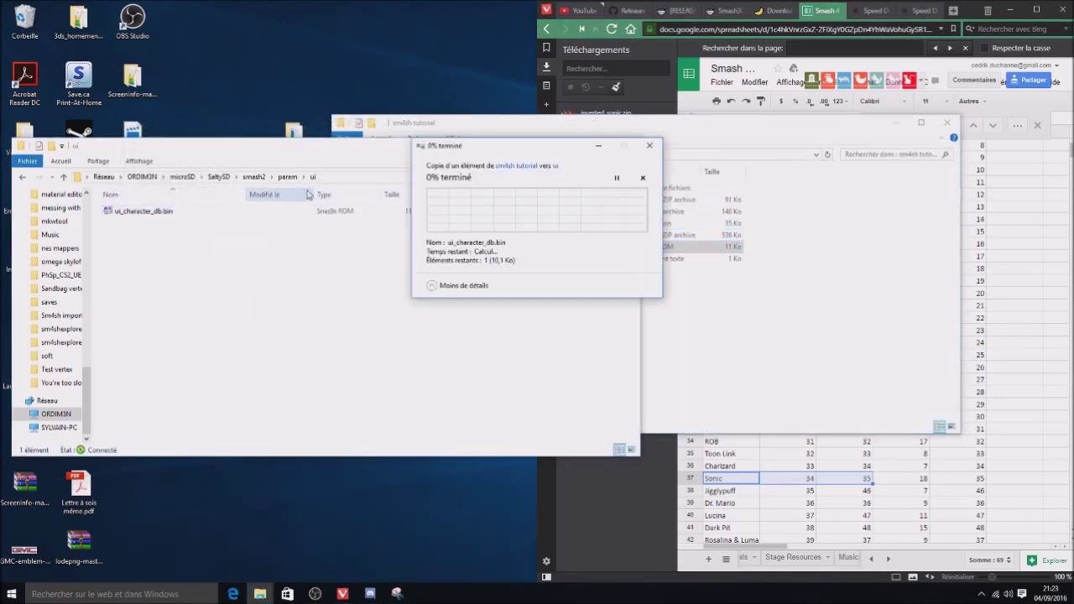
click(475, 220)
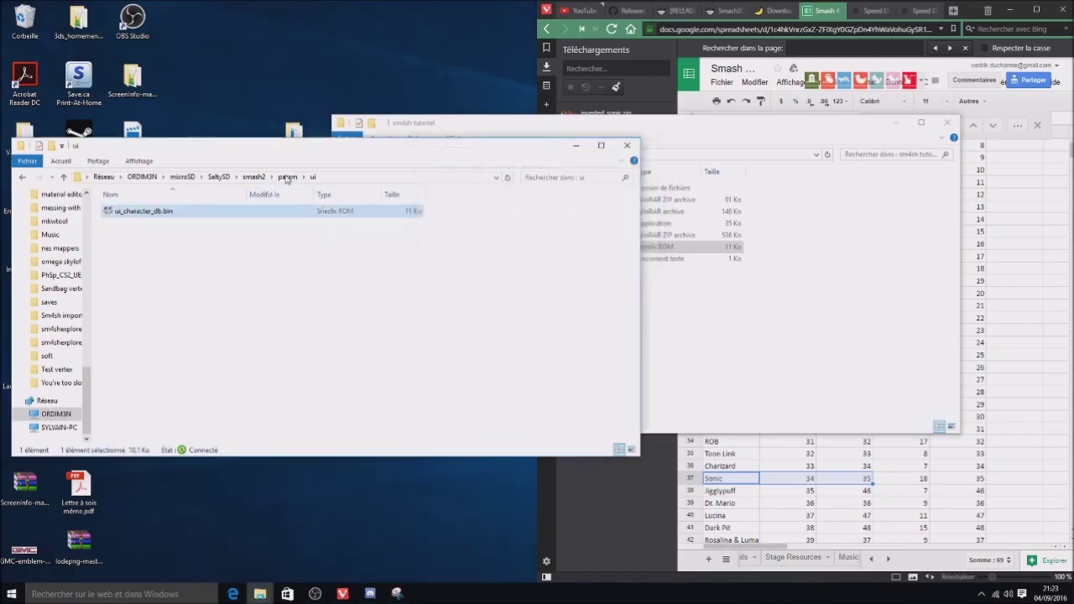
click(690, 348)
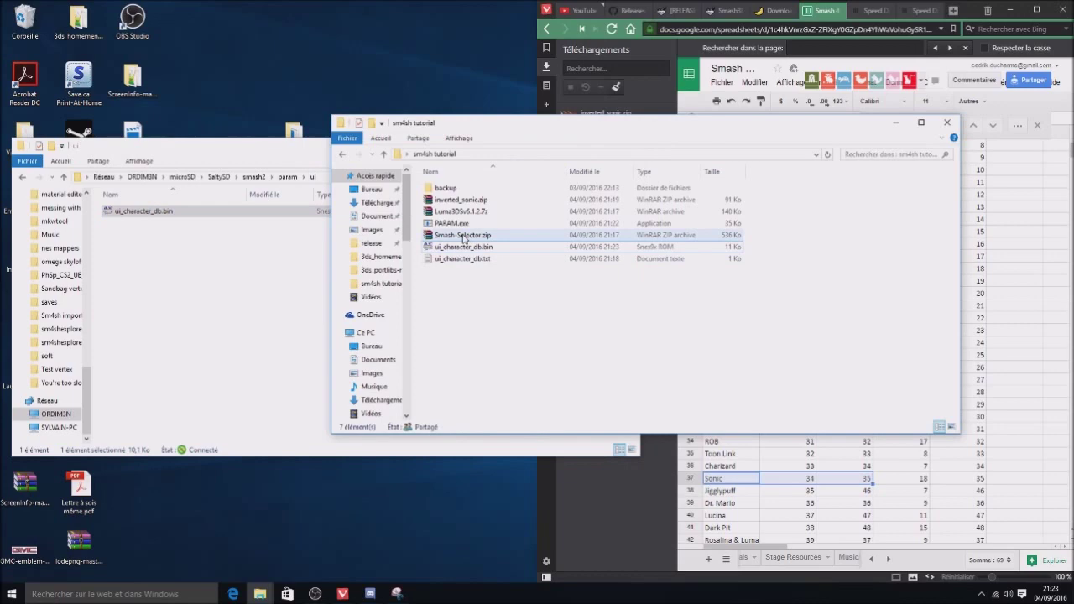
double_click(462, 200)
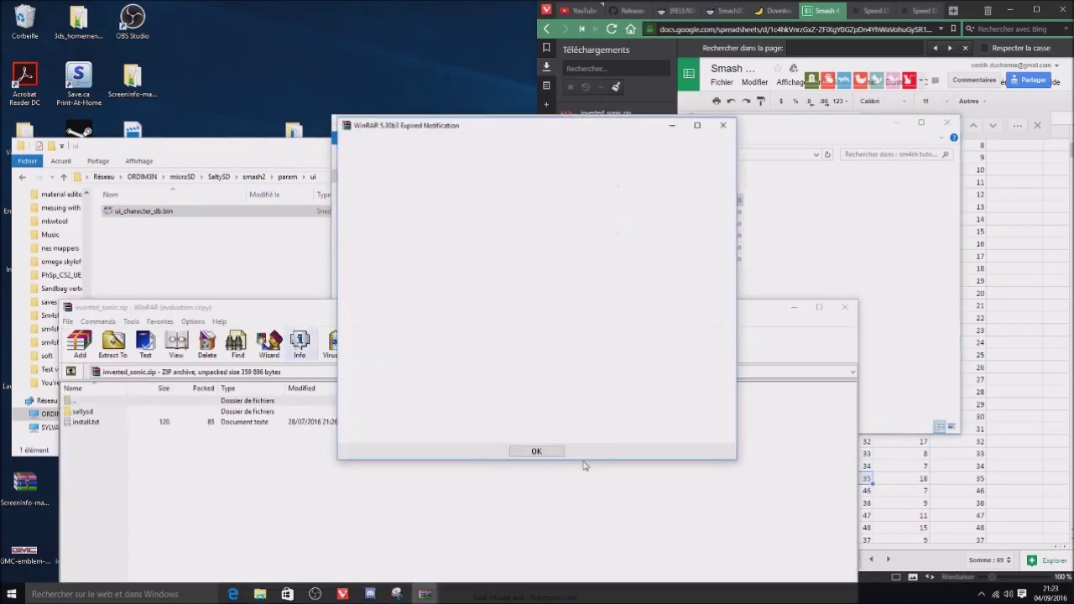
Dismiss WinRAR's trial notice and browse the archive's saltysd and smash folders.
click(537, 451)
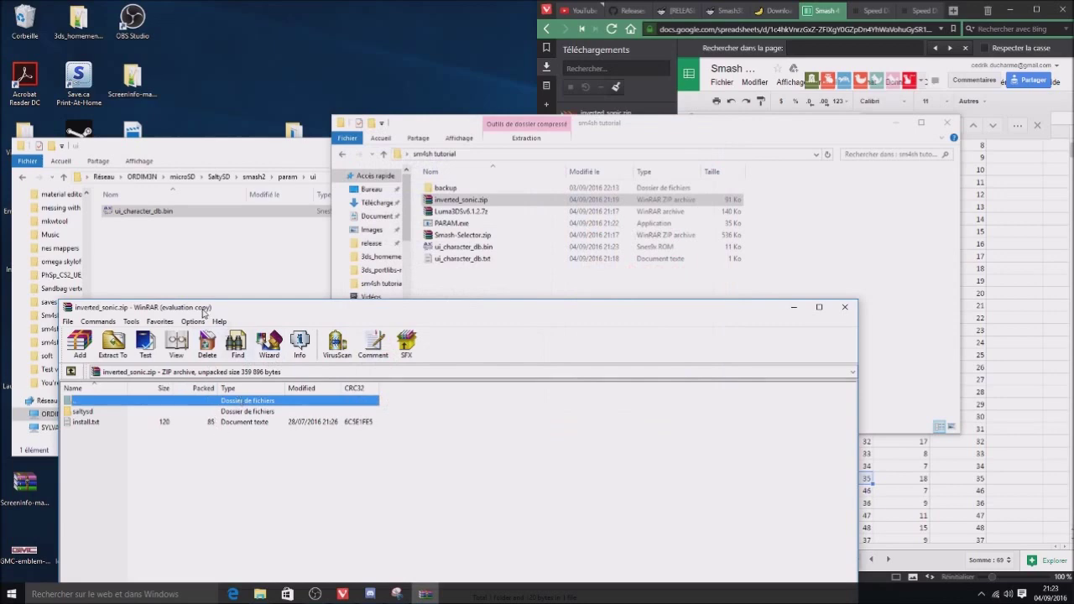
drag(202, 314, 477, 304)
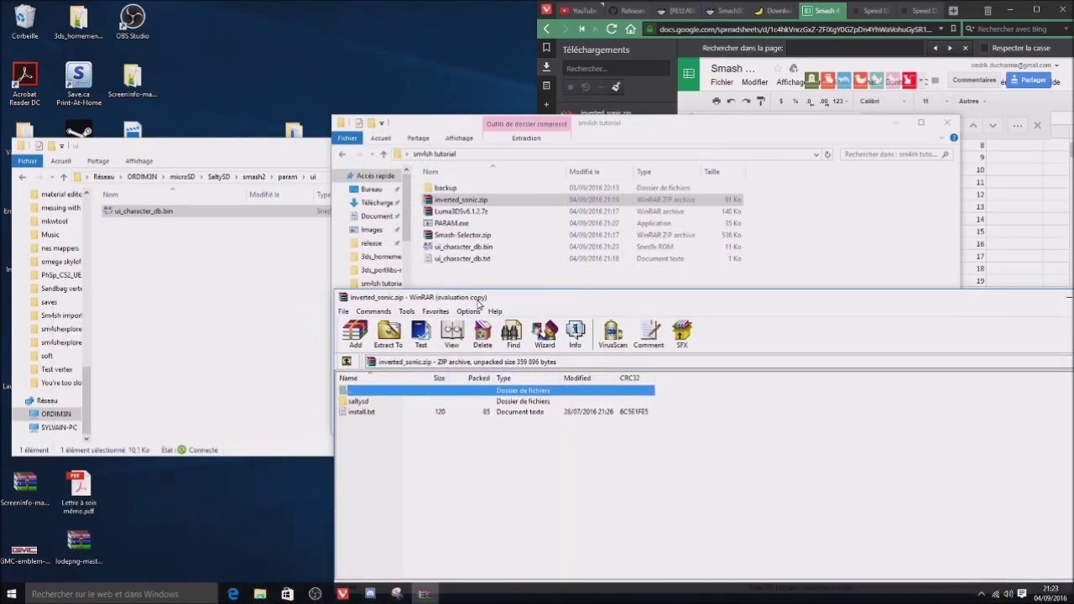
double_click(379, 402)
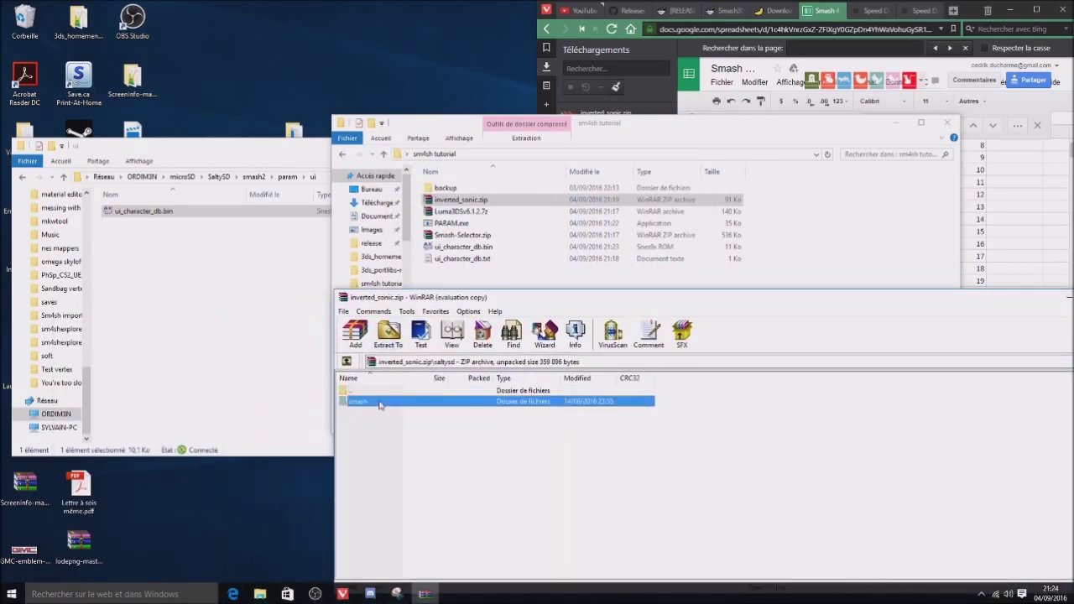
double_click(382, 401)
double_click(383, 395)
double_click(379, 394)
Copy the archive's saltysd folder onto the microSD root.
click(184, 168)
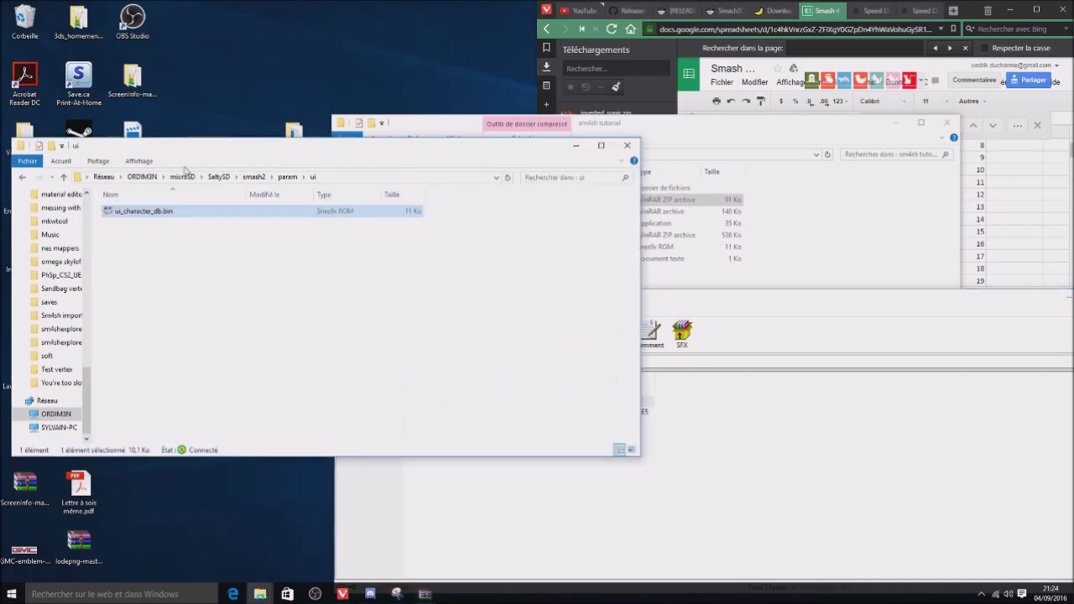
click(182, 176)
click(475, 523)
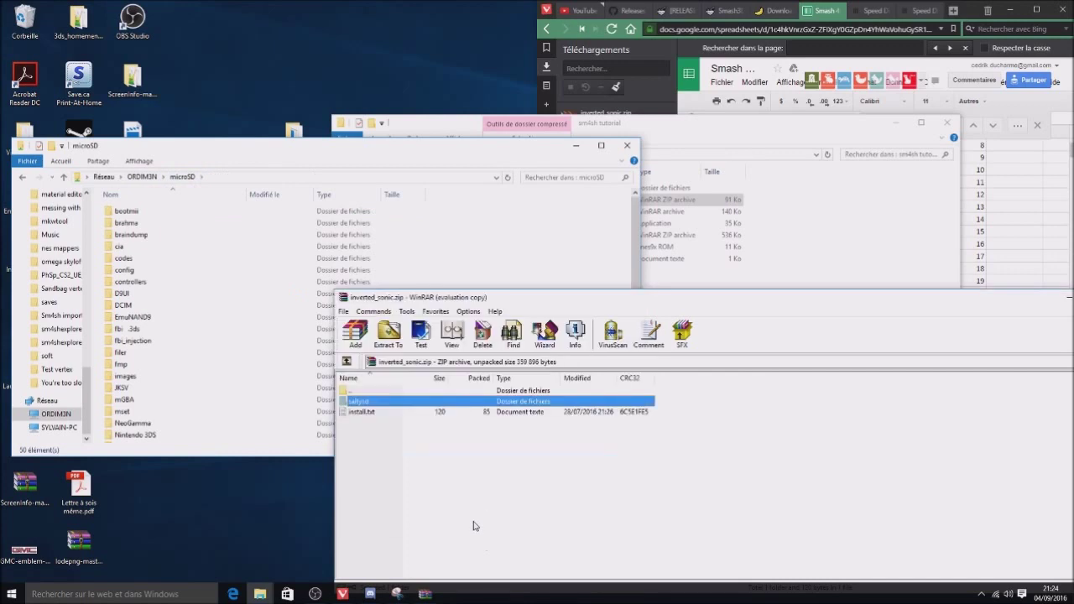
mouse_move(394, 407)
mouse_down()
mouse_move(90, 382)
mouse_move(98, 378)
mouse_up()
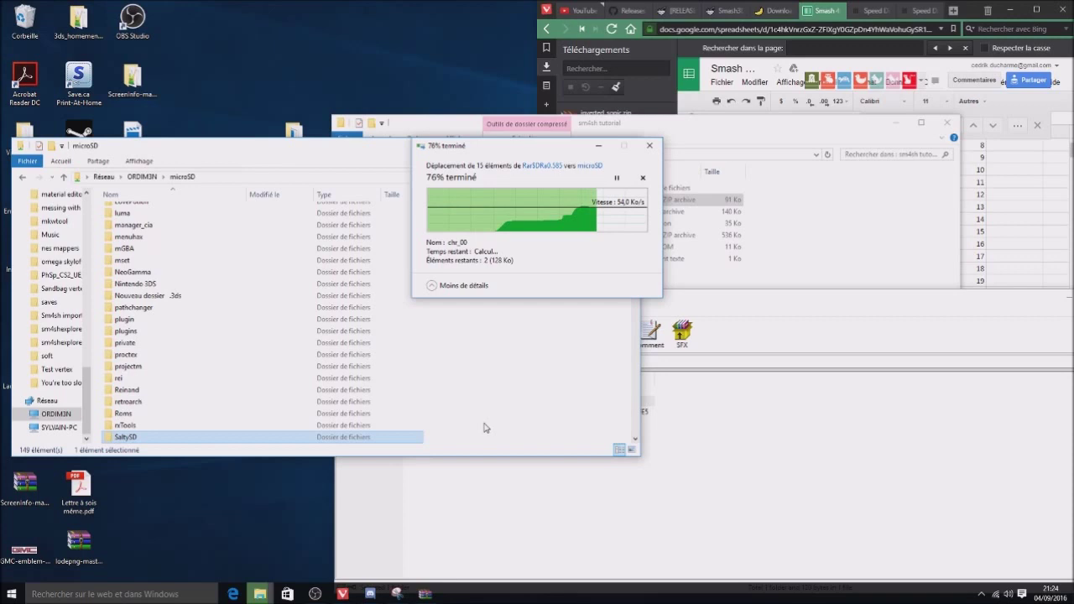
Check the contents of the smash2 folder in the microSD's saltysd folder.
double_click(354, 440)
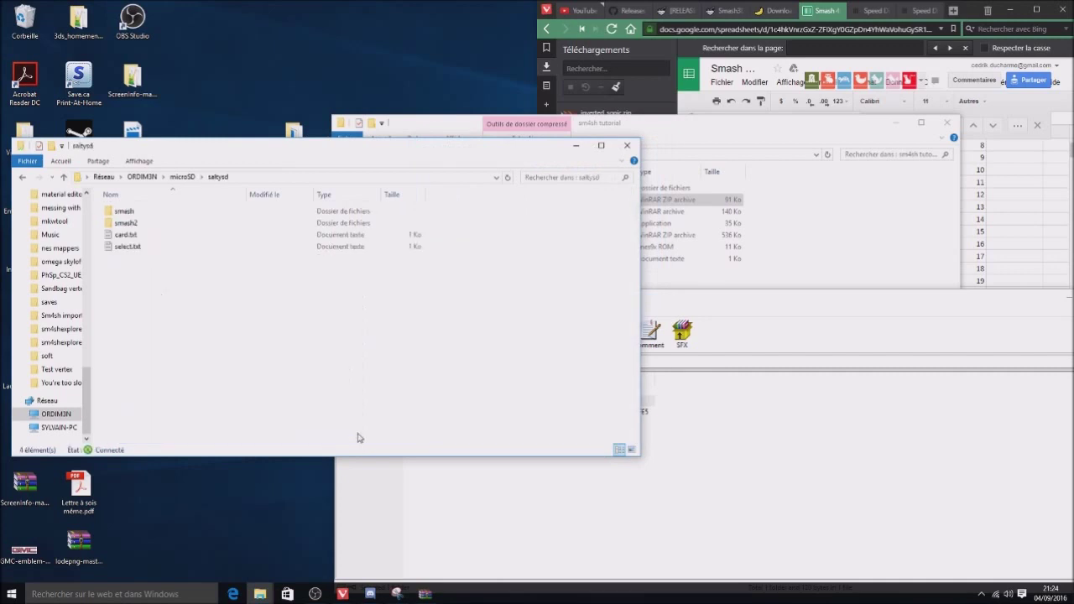
double_click(149, 223)
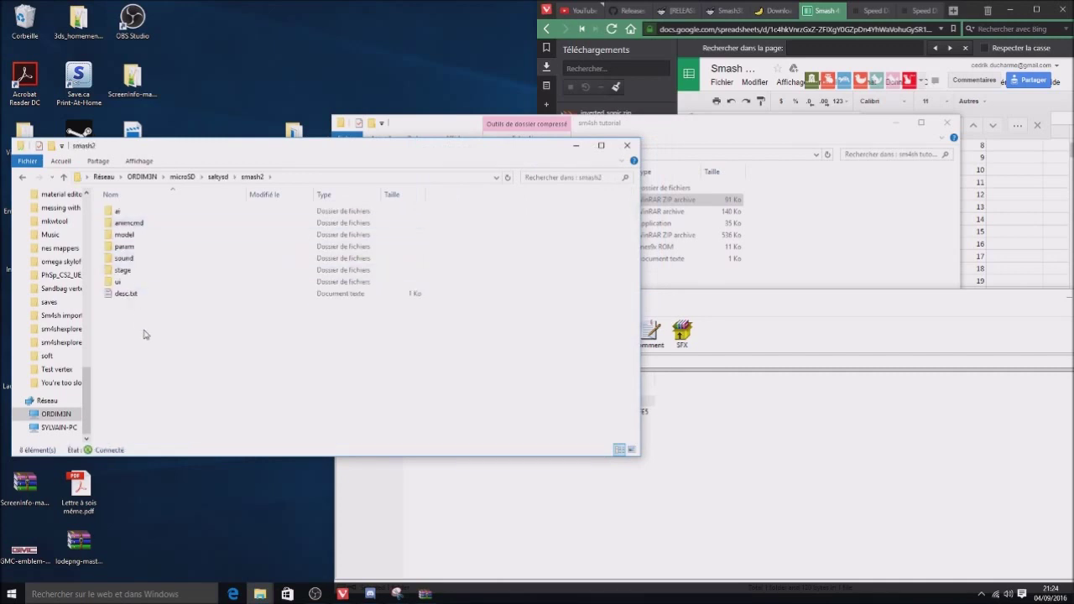
click(218, 178)
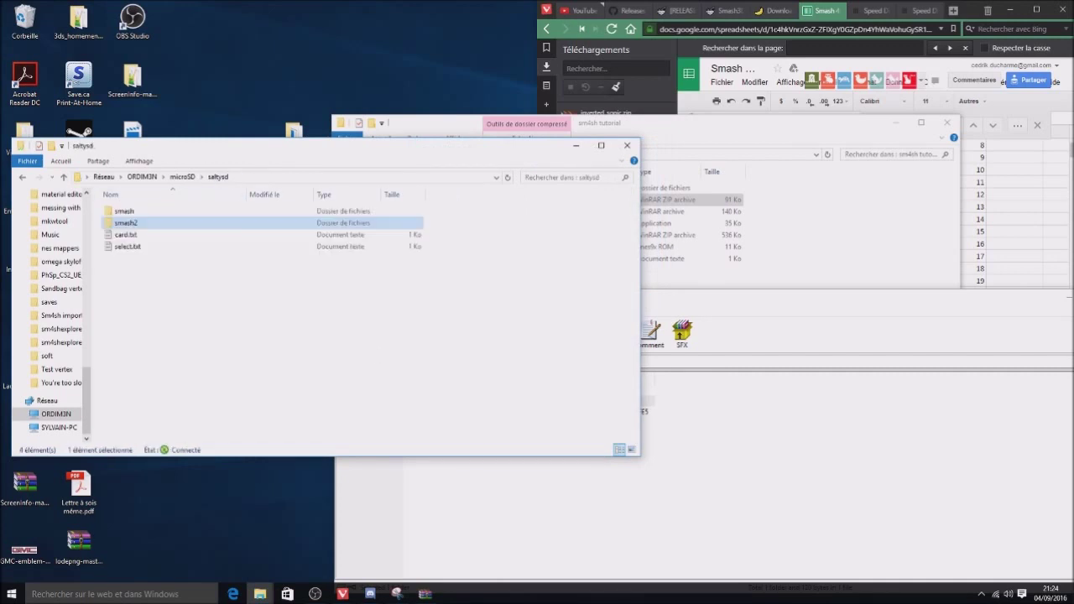
Rename the archive's smash folder inside saltysd to smash2.
click(518, 545)
double_click(376, 401)
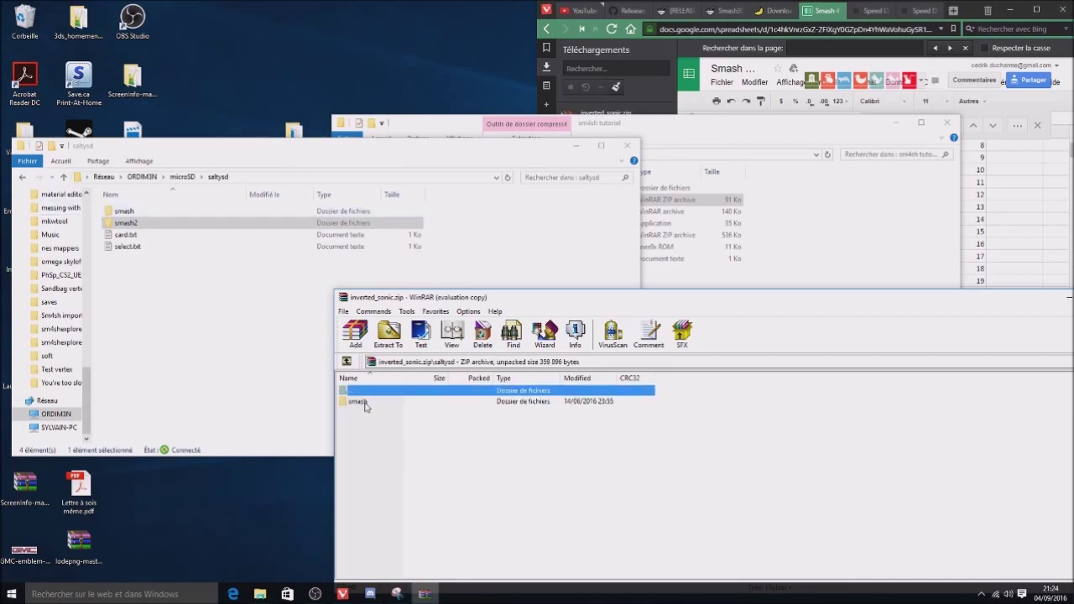
right_click(365, 403)
click(404, 361)
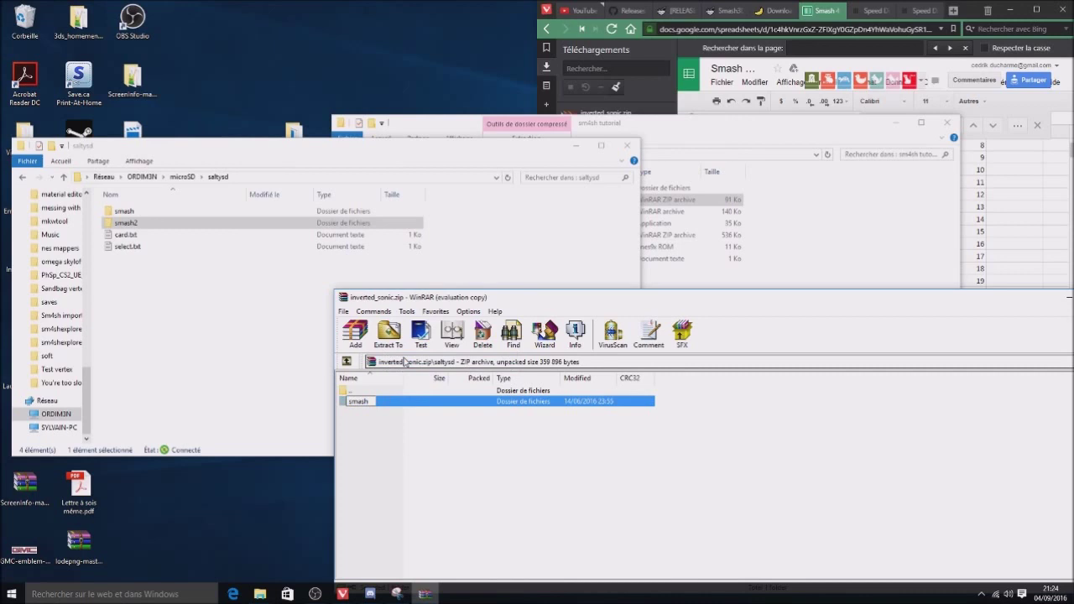
text(2)
key(Return)
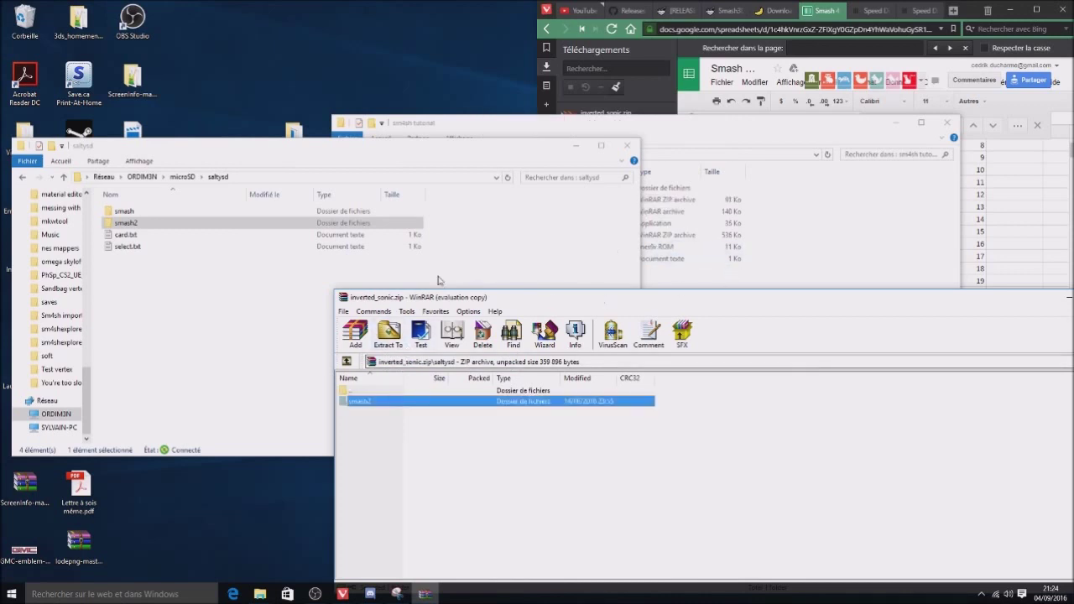
Move the renamed smash2 folder from the archive onto the microSD.
click(183, 185)
click(183, 181)
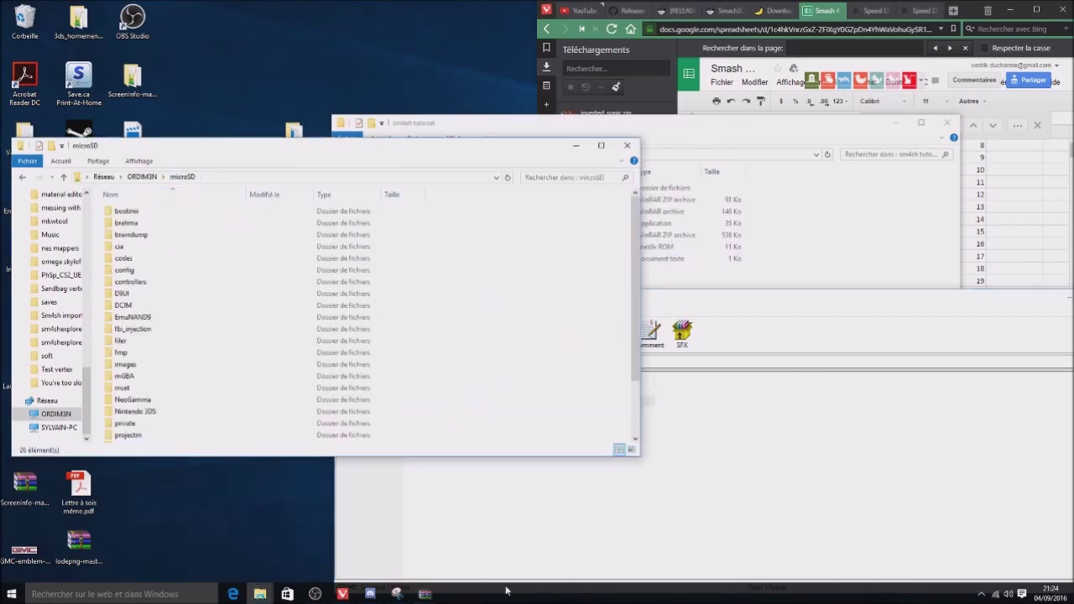
click(413, 499)
mouse_move(361, 401)
mouse_down()
mouse_move(449, 377)
mouse_move(369, 391)
mouse_move(97, 383)
mouse_up()
double_click(369, 391)
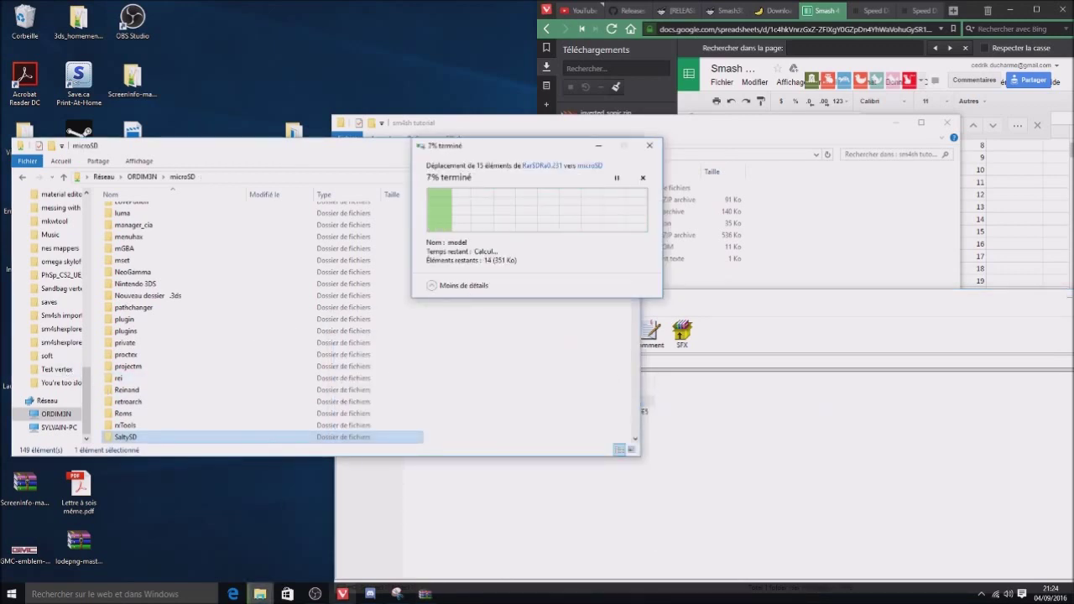
click(1001, 110)
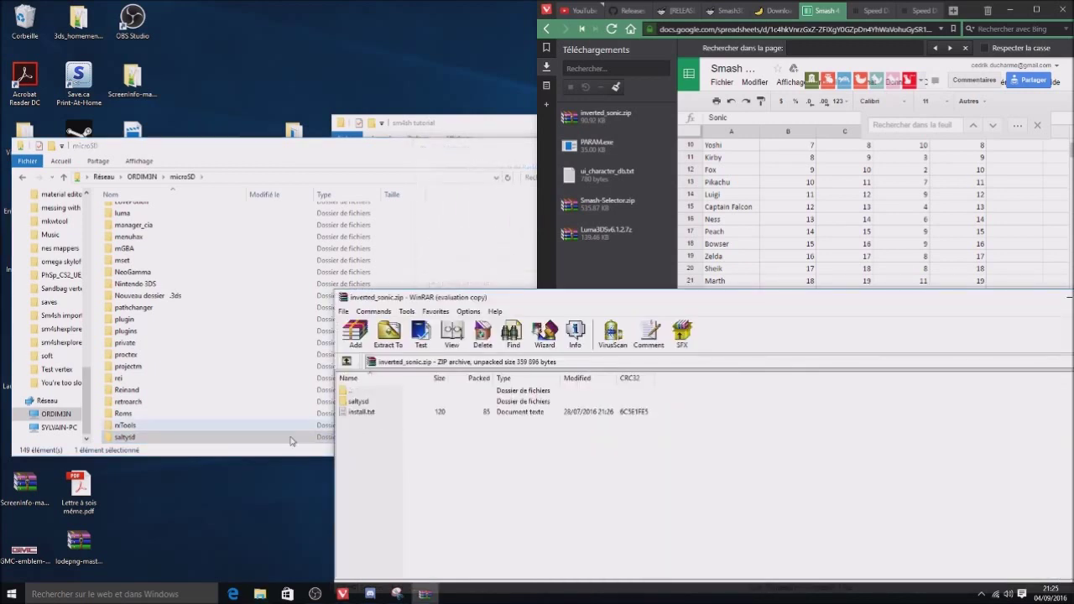
Navigate to saltysd\smash2\model\fighter\sonic\body on the microSD.
double_click(233, 437)
double_click(134, 223)
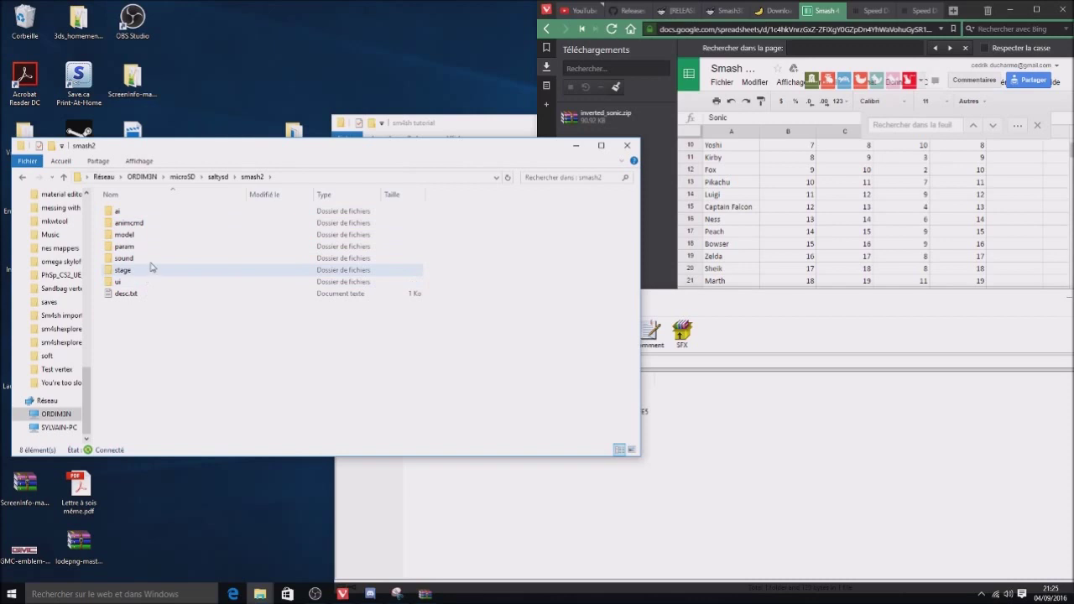
double_click(190, 238)
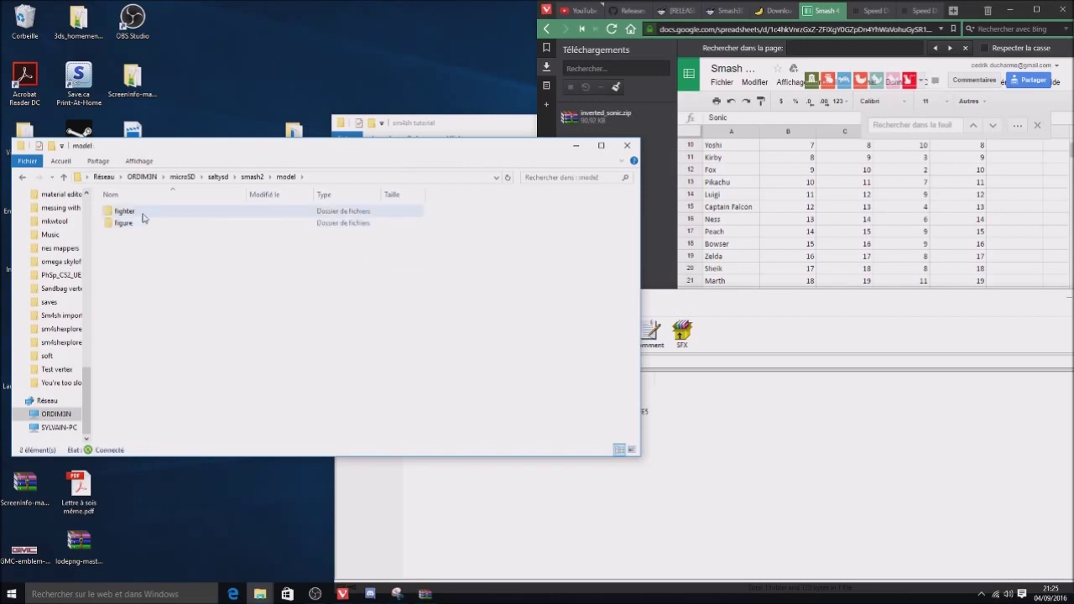
double_click(143, 214)
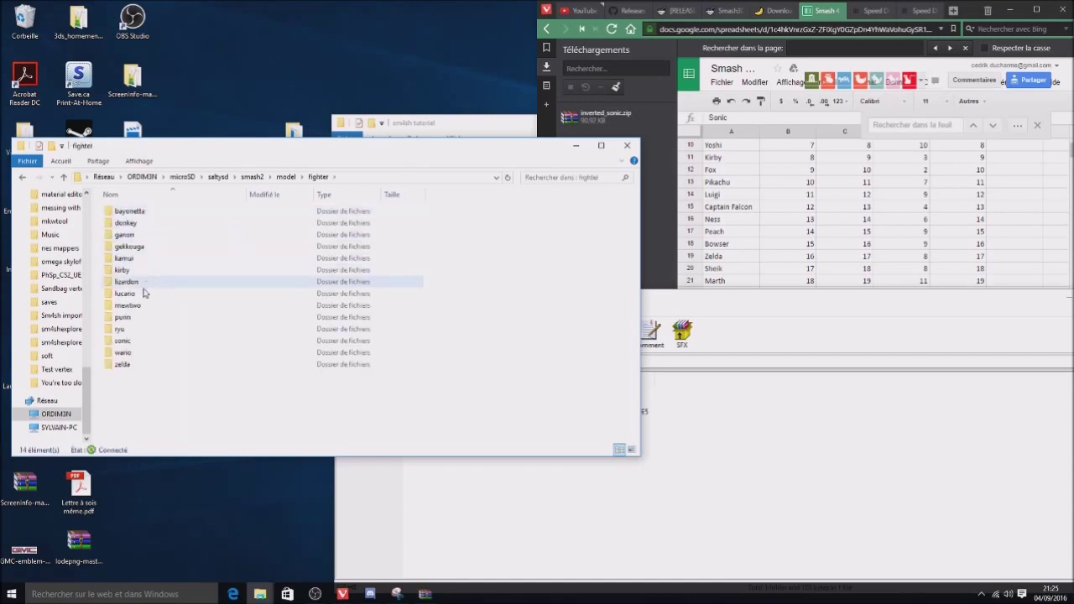
double_click(124, 341)
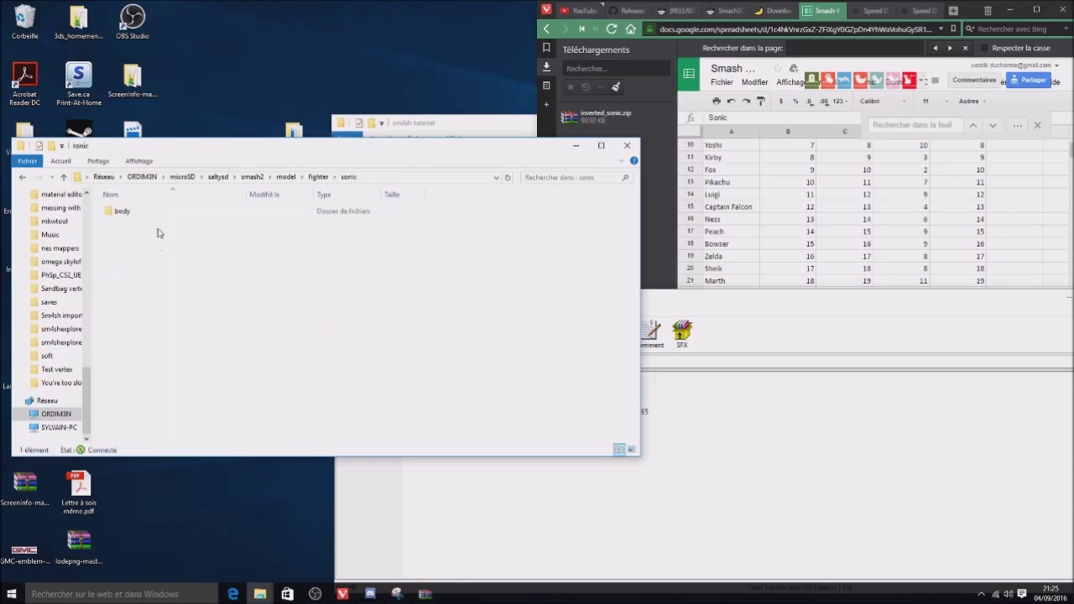
double_click(137, 215)
Rename Sonic's body folders c00 to c08 and h00 to h08.
click(122, 216)
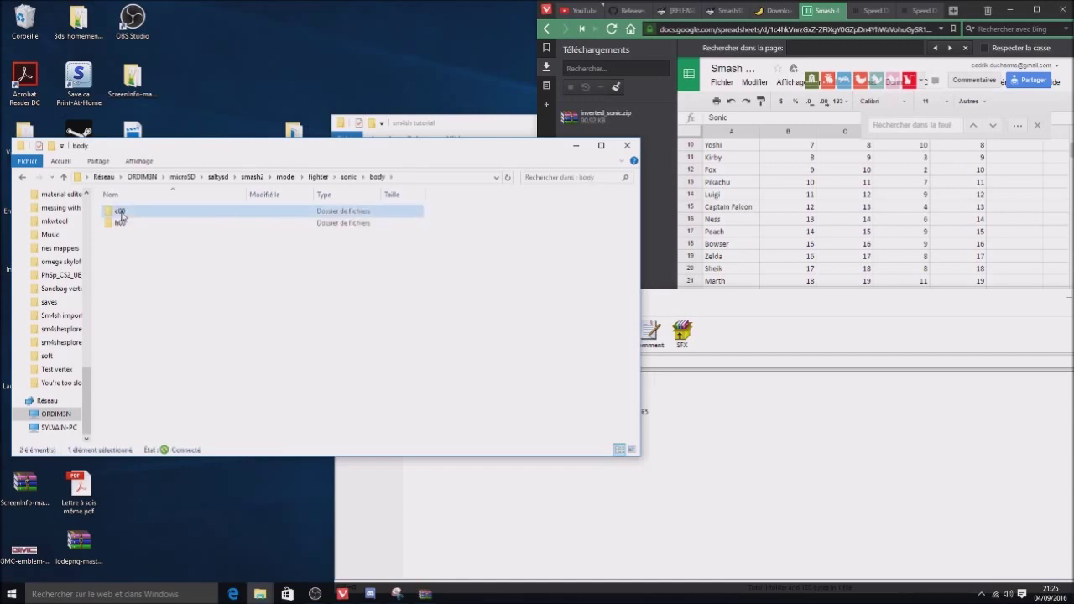
key(Menu)
click(180, 439)
key(Return)
click(125, 225)
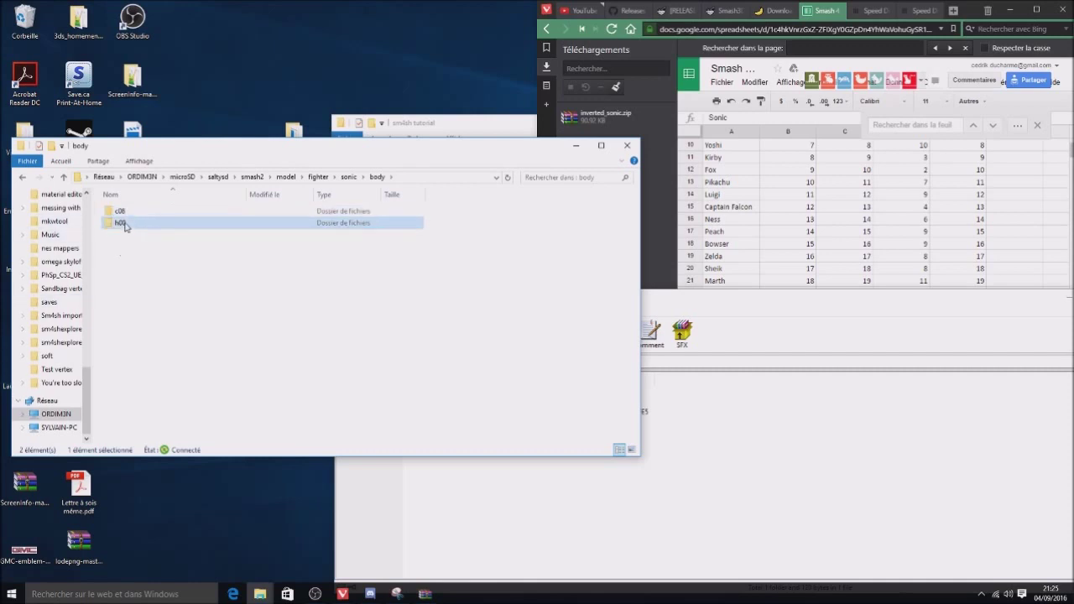
key(Menu)
click(168, 442)
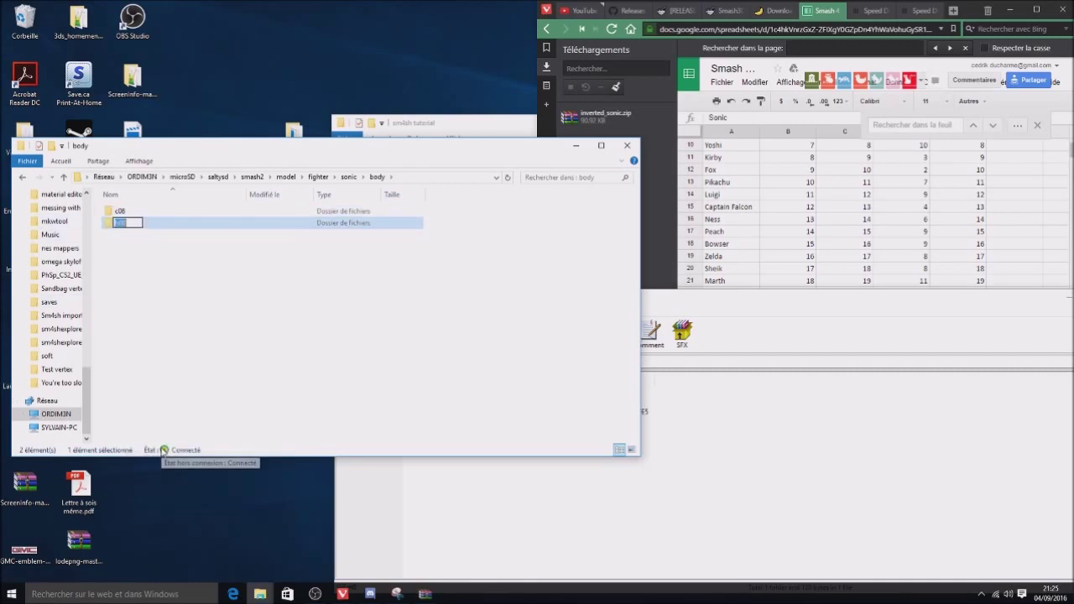
key(Right)
key(Return)
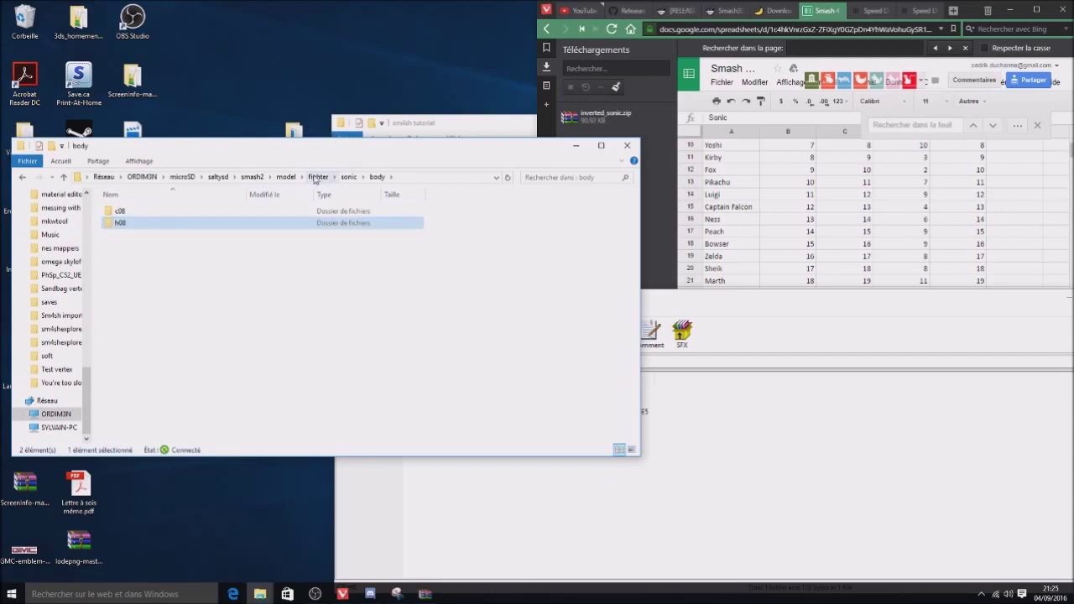
Go to smash2\ui\replace\chr\chr_00 and select chr_00_Sonic_01.tex.
click(318, 177)
click(286, 177)
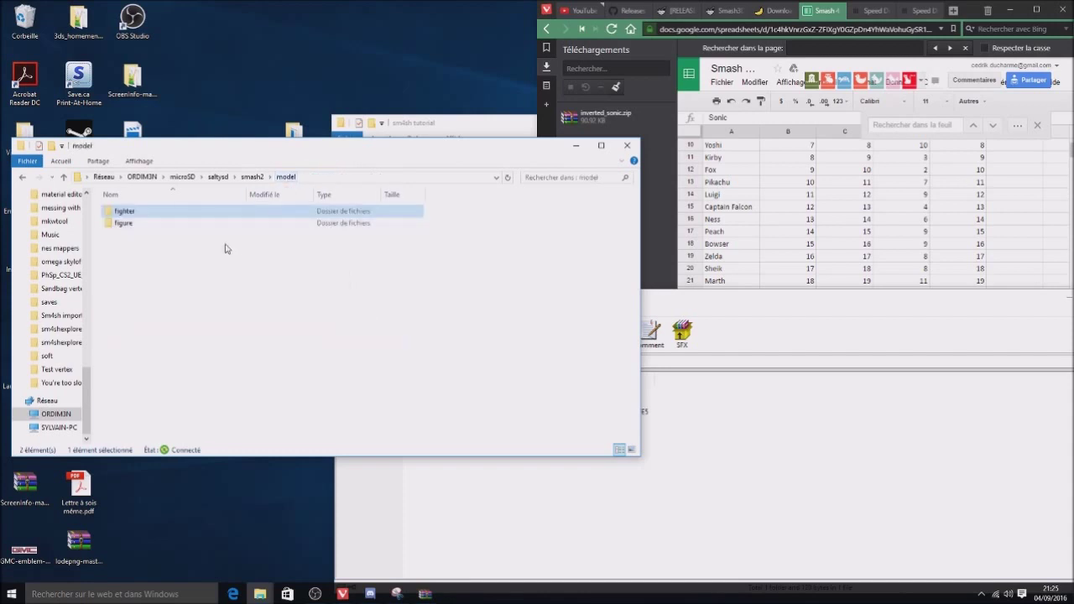
click(241, 178)
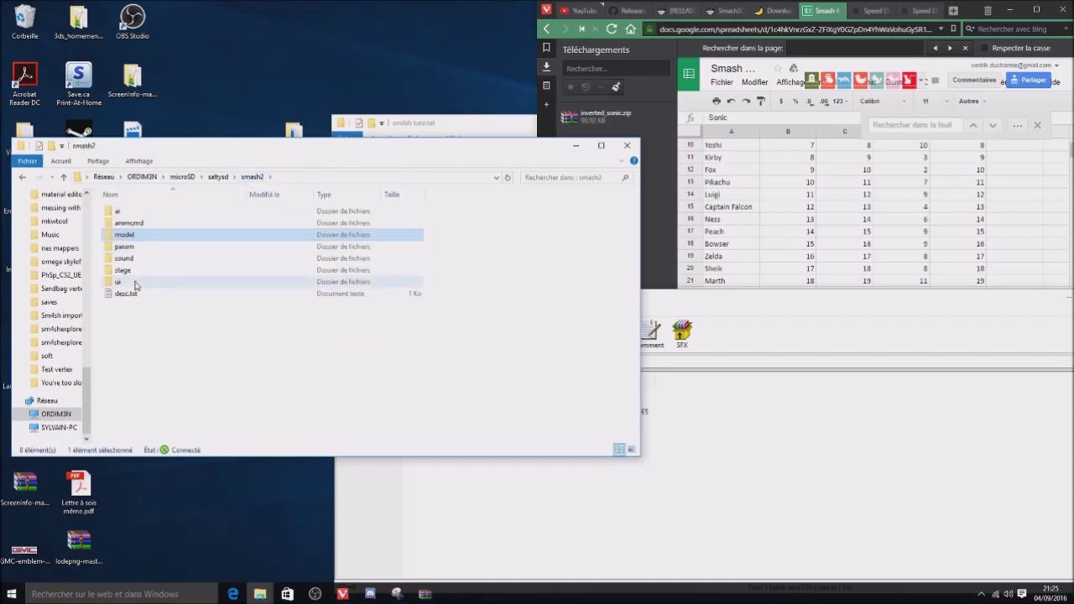
double_click(134, 284)
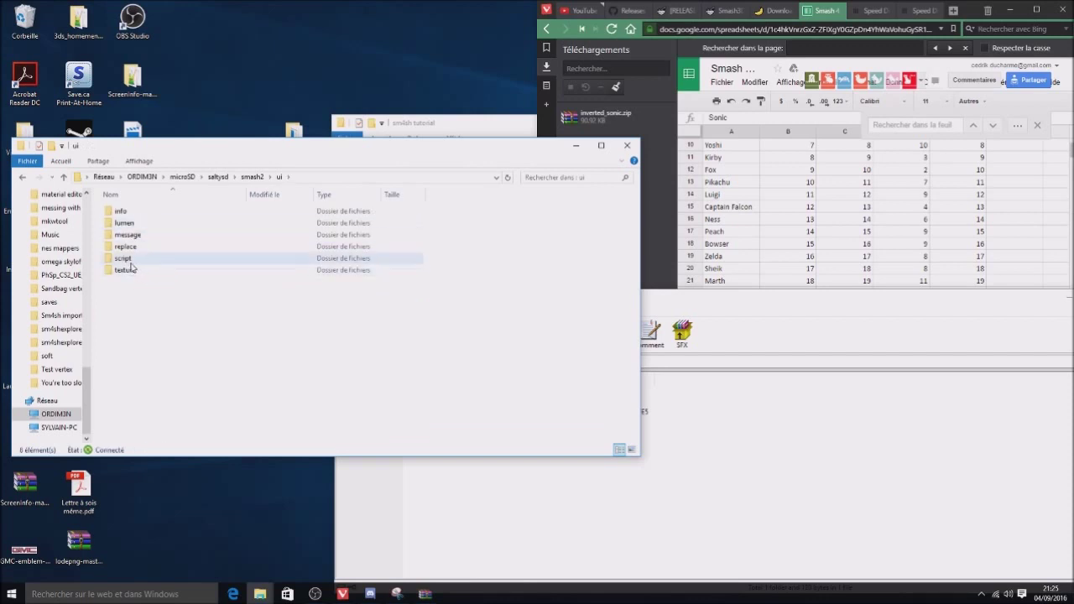
double_click(126, 246)
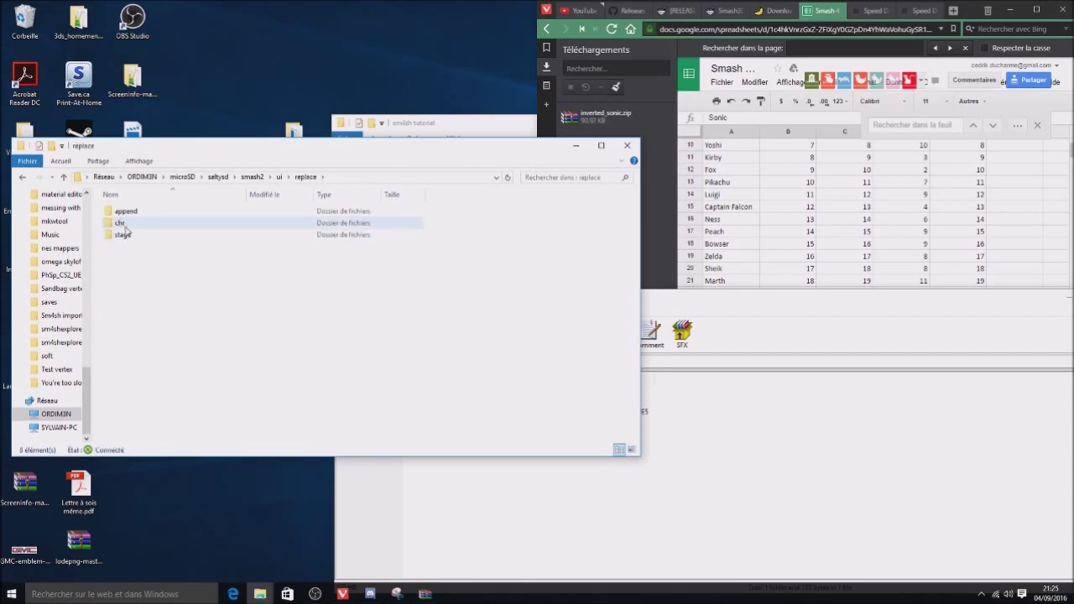
double_click(124, 224)
double_click(123, 213)
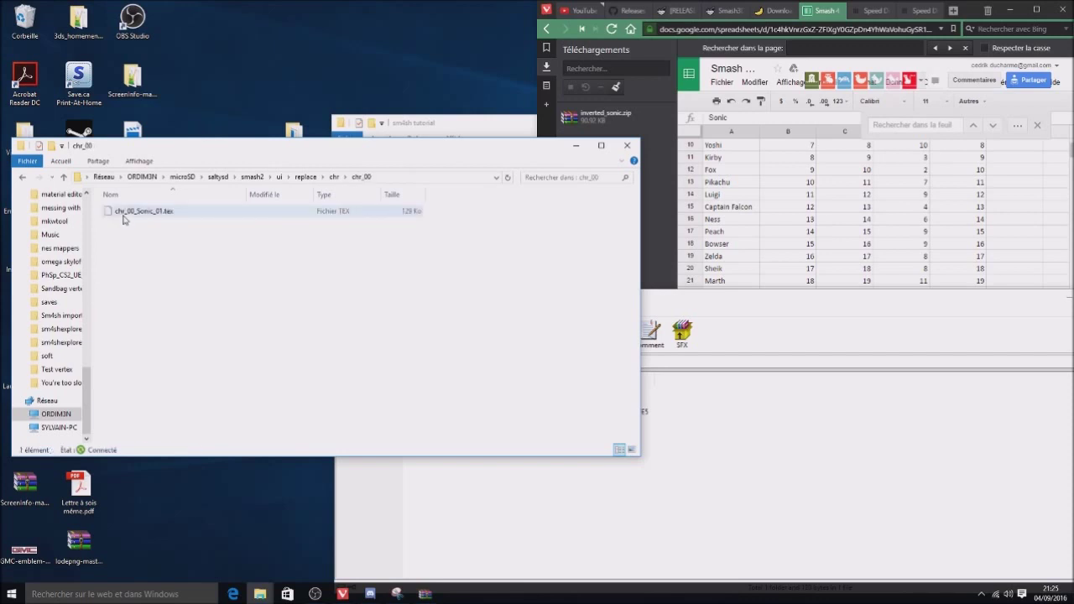
double_click(126, 214)
Rename chr_00_Sonic_01.tex to chr_00_Sonic_09.tex.
key(shift+F10)
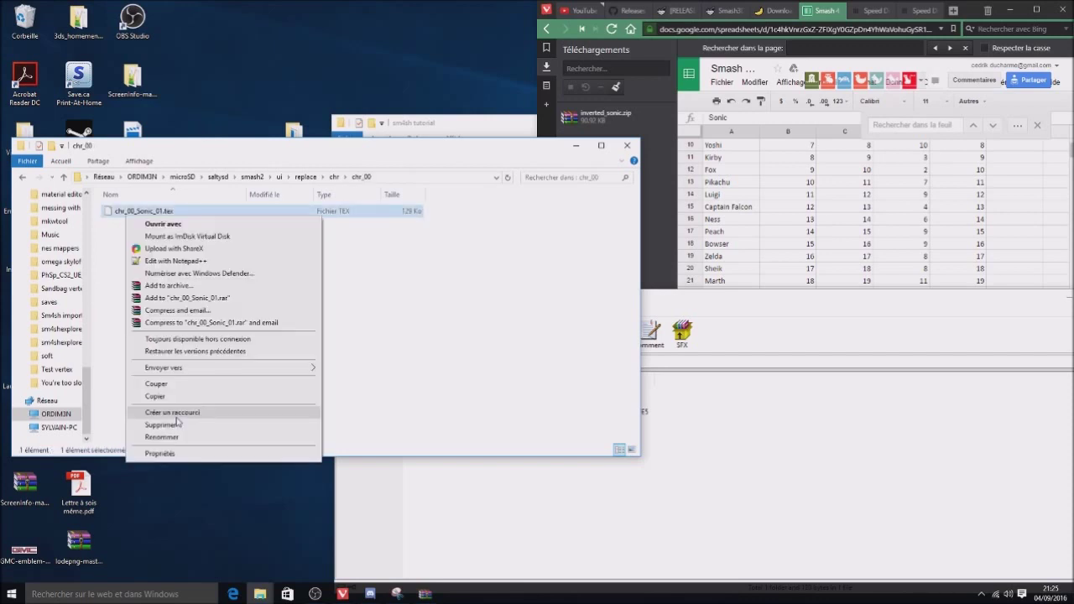
click(181, 440)
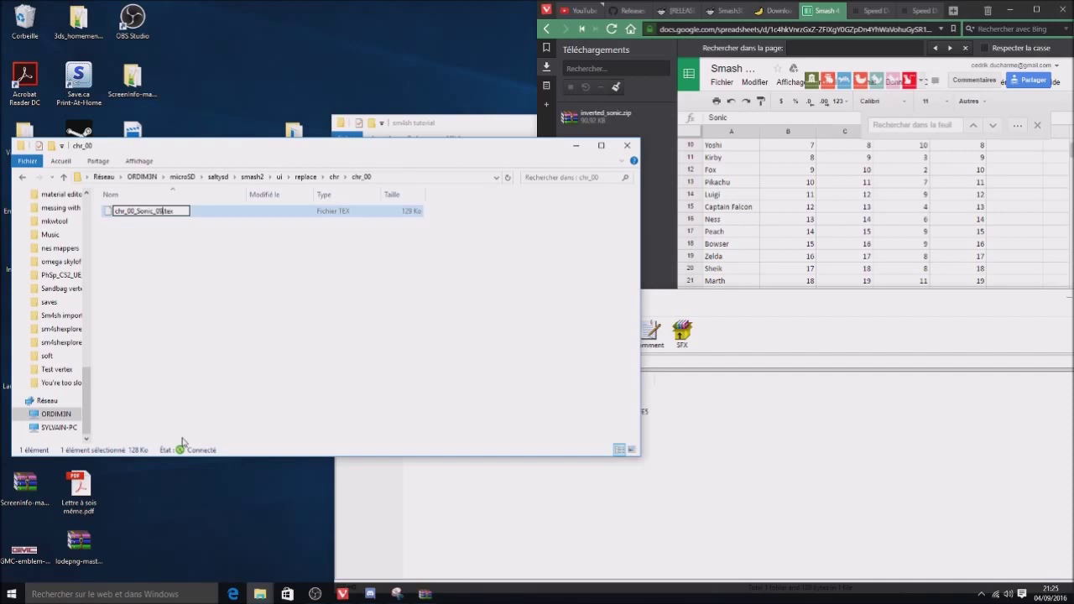
text(9)
key(Return)
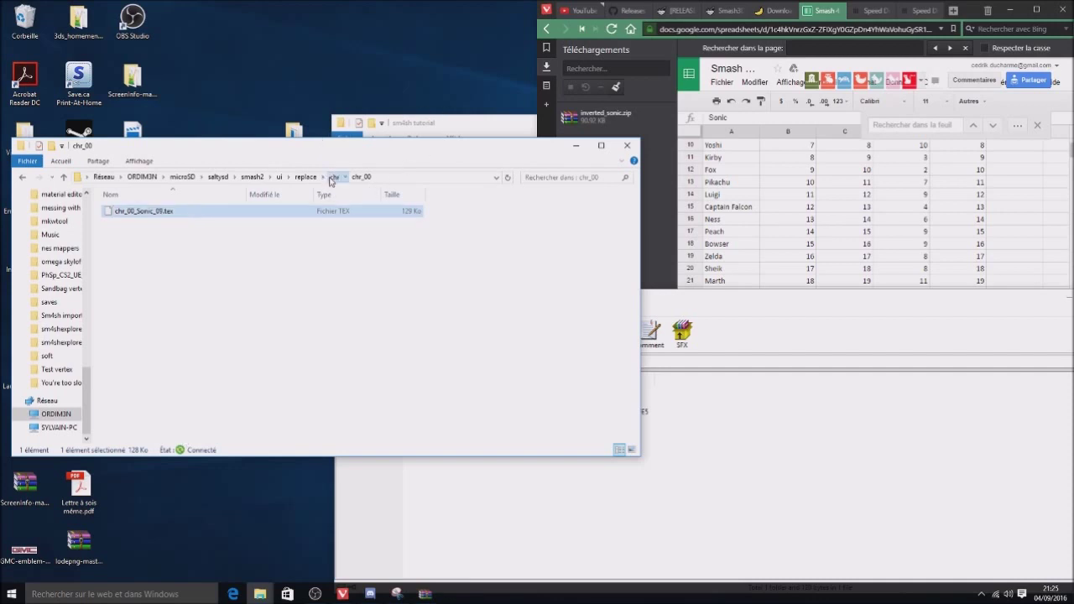
Look through the chr_10 portrait folder, then return to the replace folder.
click(333, 178)
double_click(144, 223)
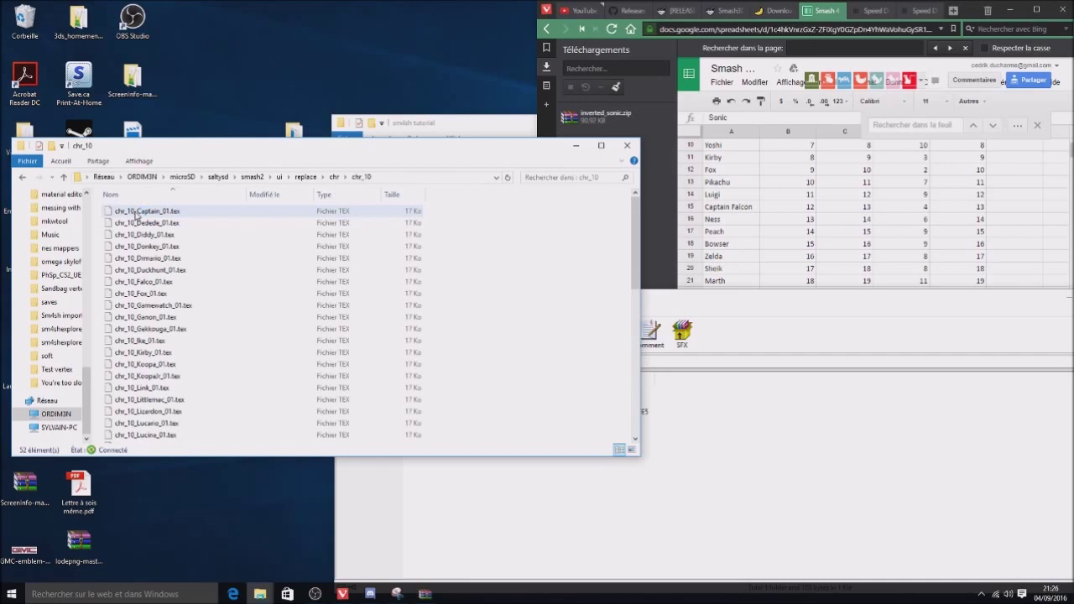
scroll(164, 285, down, 10)
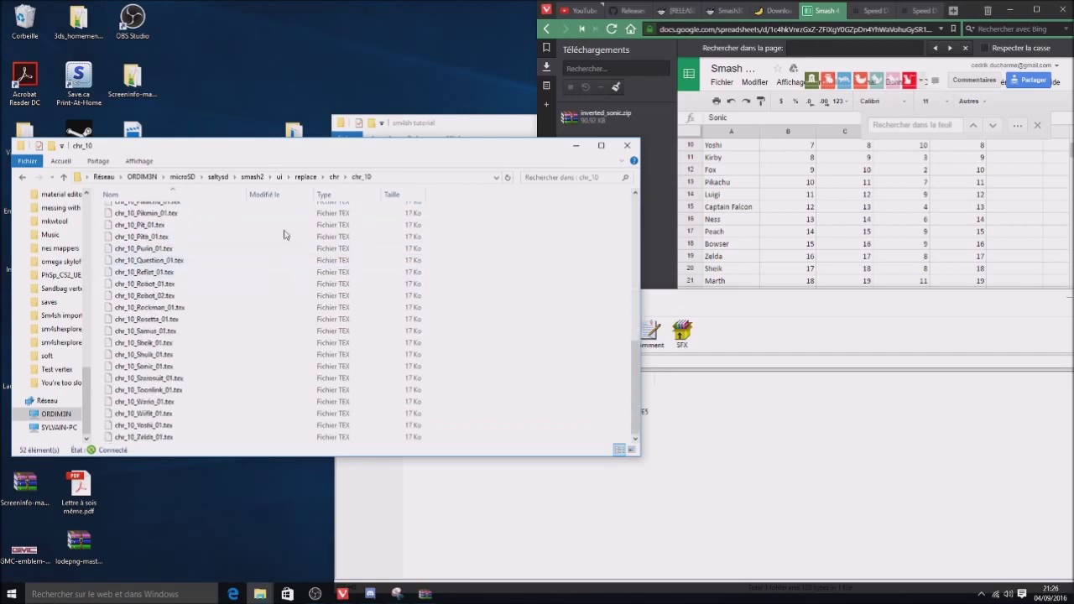
click(334, 178)
click(306, 177)
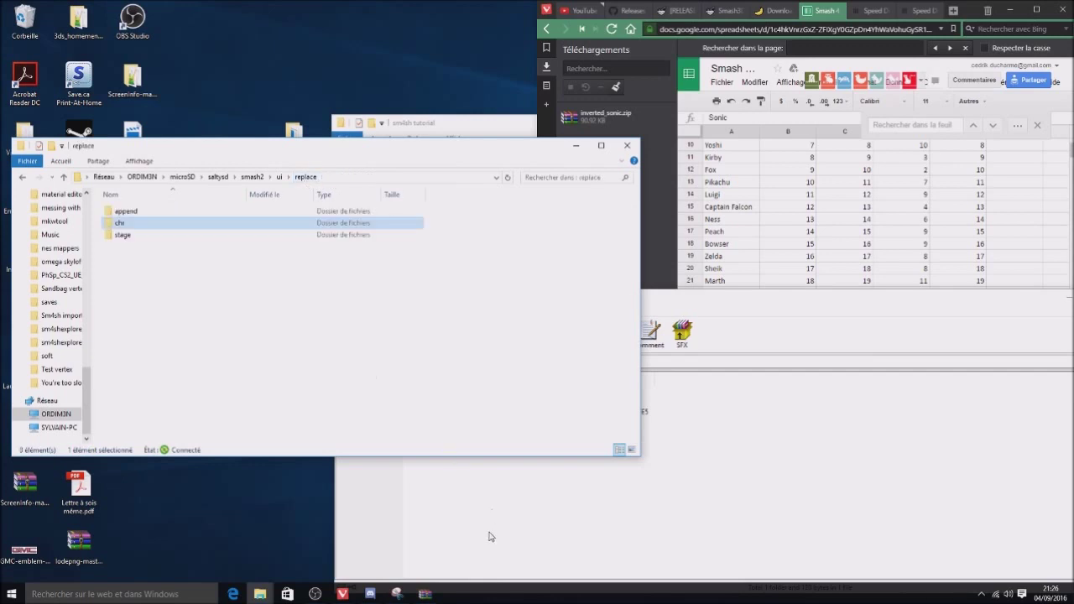
click(436, 470)
Browse the archive down to smash2\ui\replace\chr\chr_00.
double_click(359, 402)
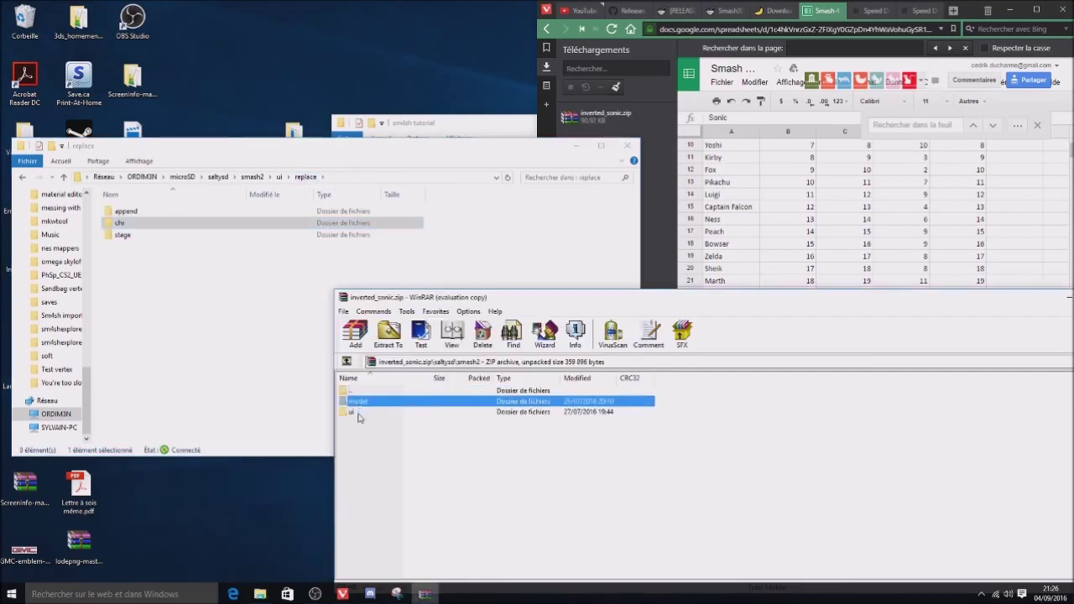
double_click(357, 405)
double_click(356, 407)
double_click(357, 404)
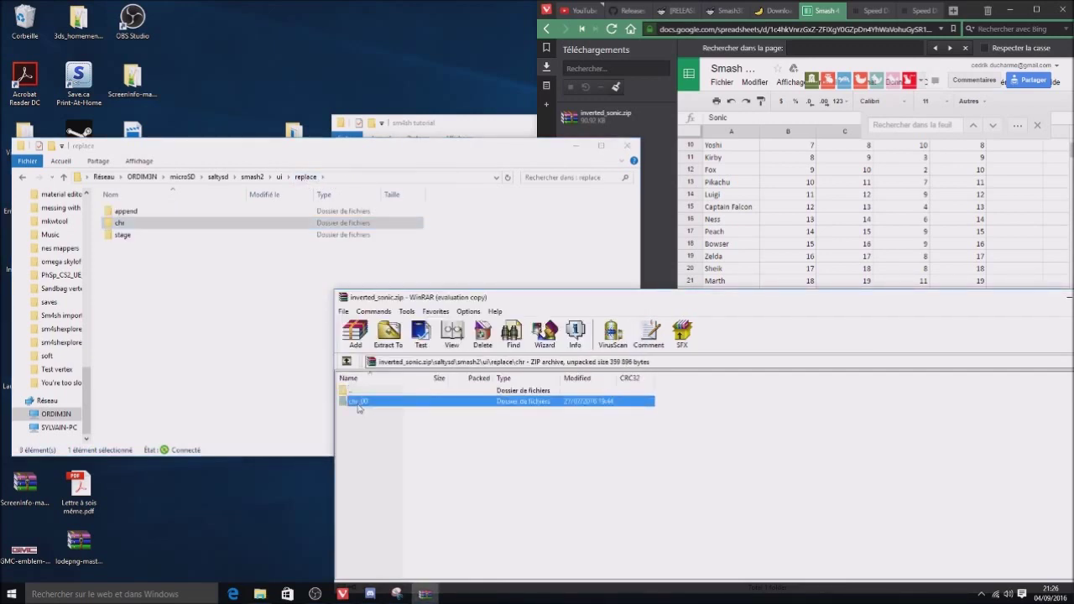
double_click(356, 405)
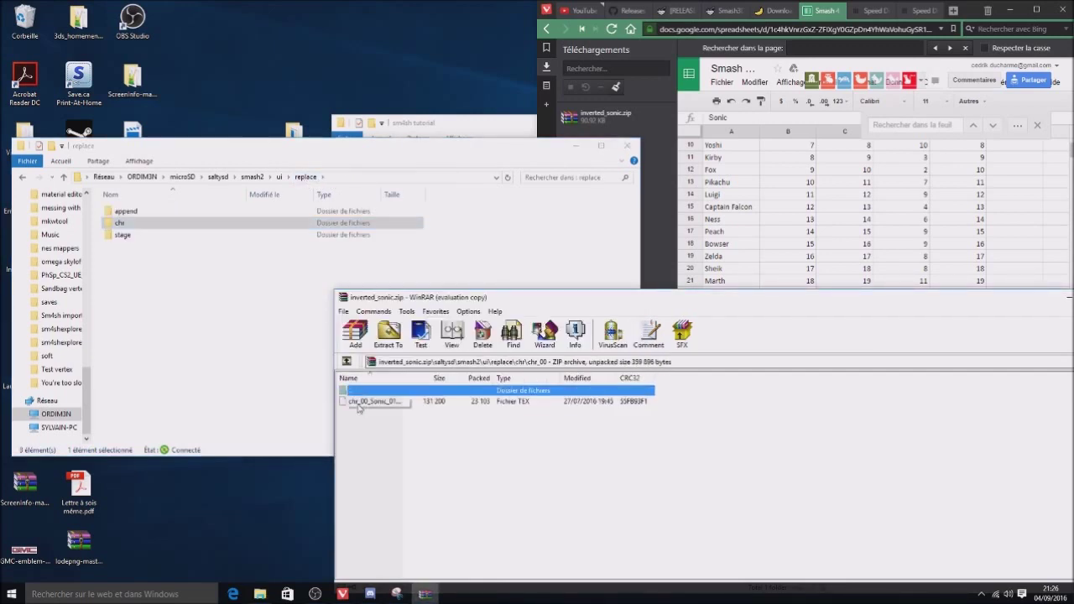
Close the inverted_sonic.zip archive window and switch to Discord.
click(248, 177)
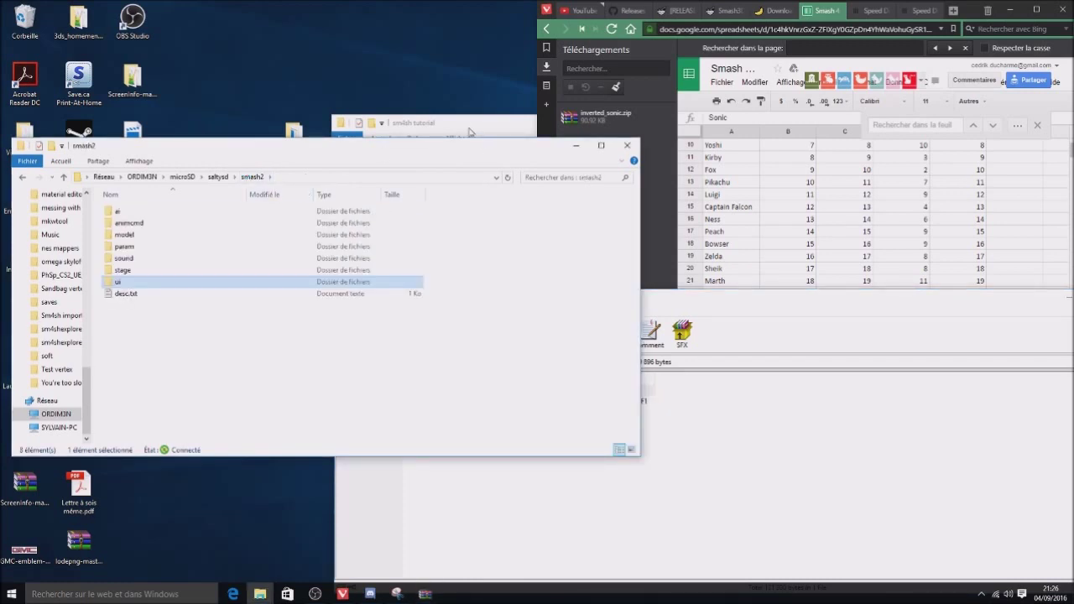
drag(470, 131, 428, 122)
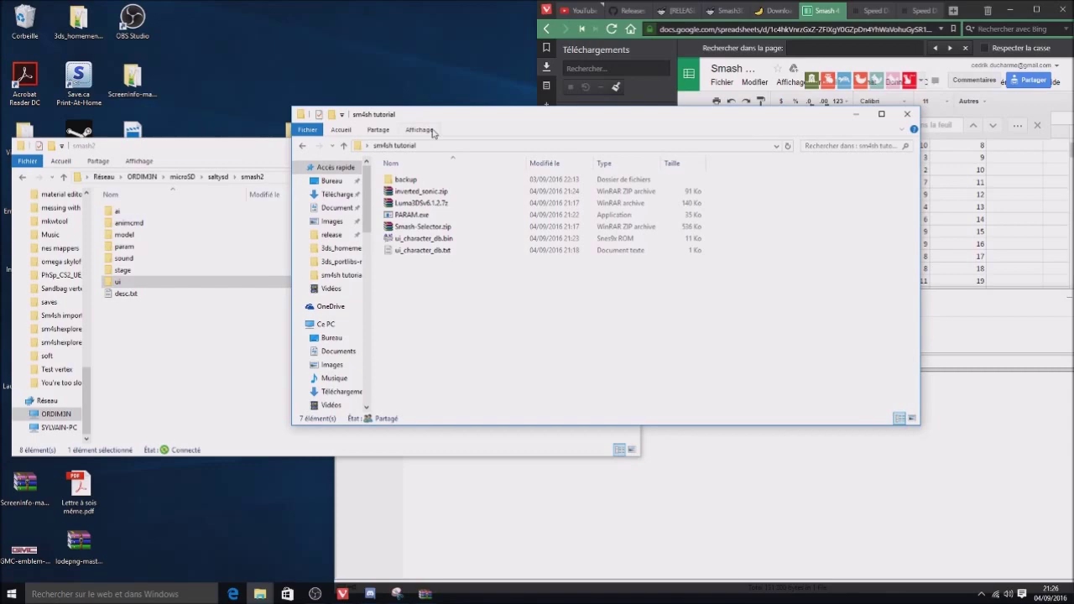
click(507, 495)
drag(501, 300, 193, 283)
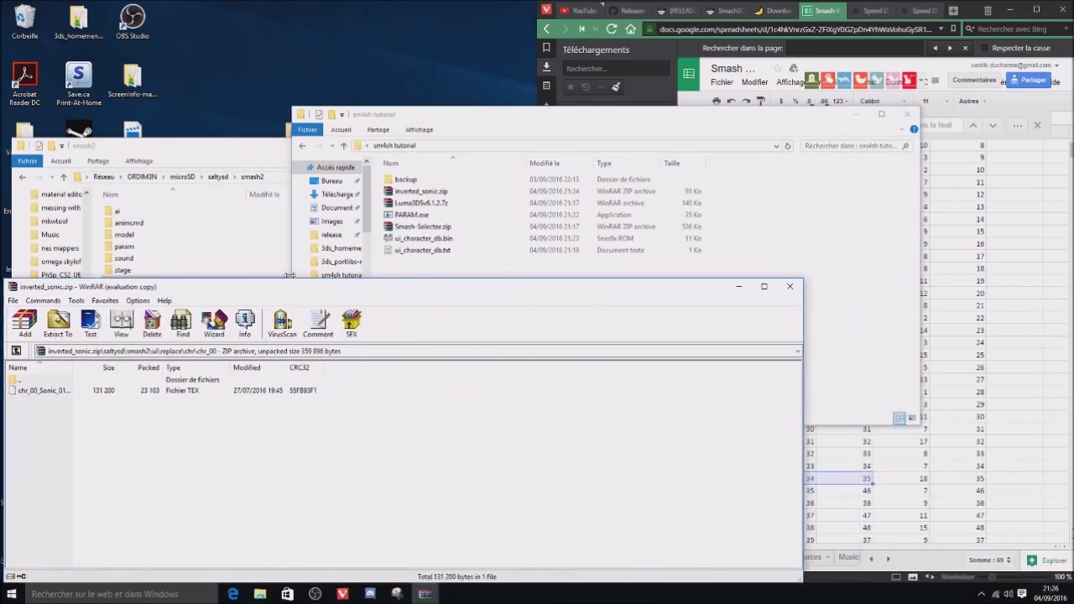
click(781, 284)
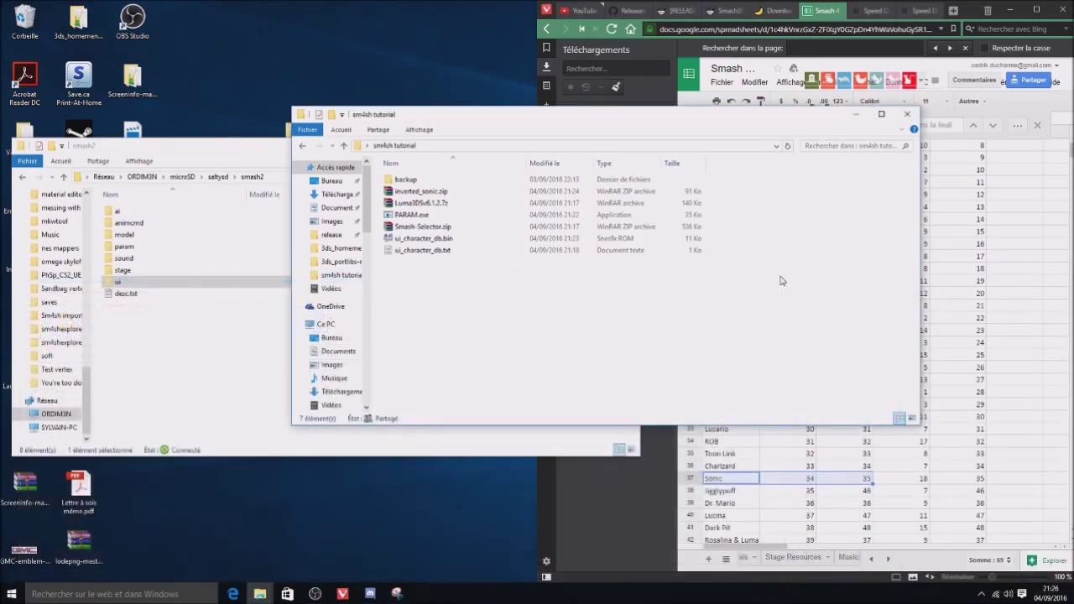
click(370, 595)
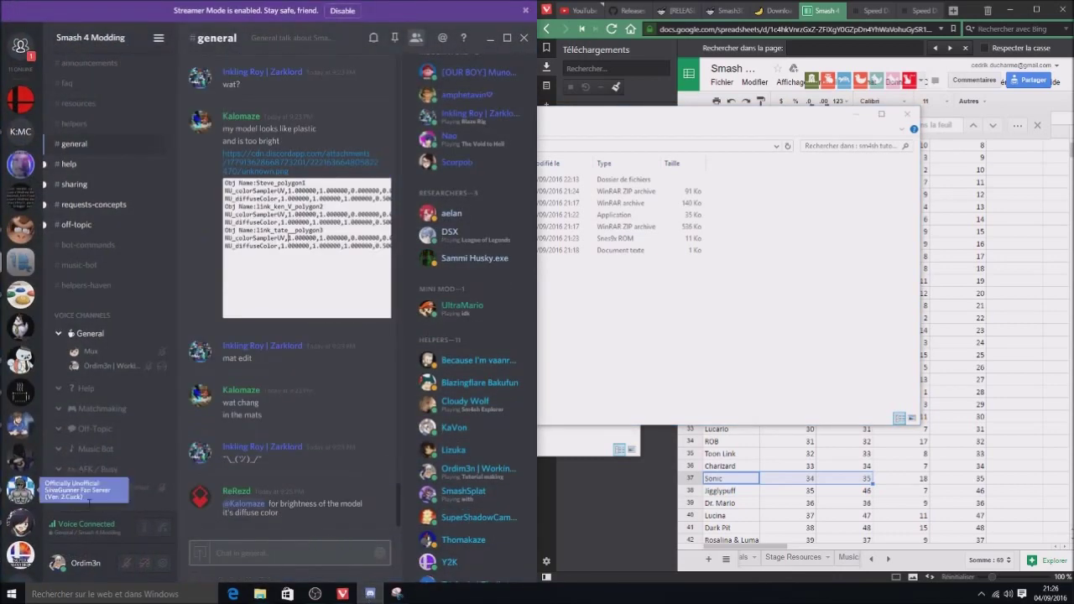
Switch to the maximized OBS window and step down through the save data entries.
click(398, 594)
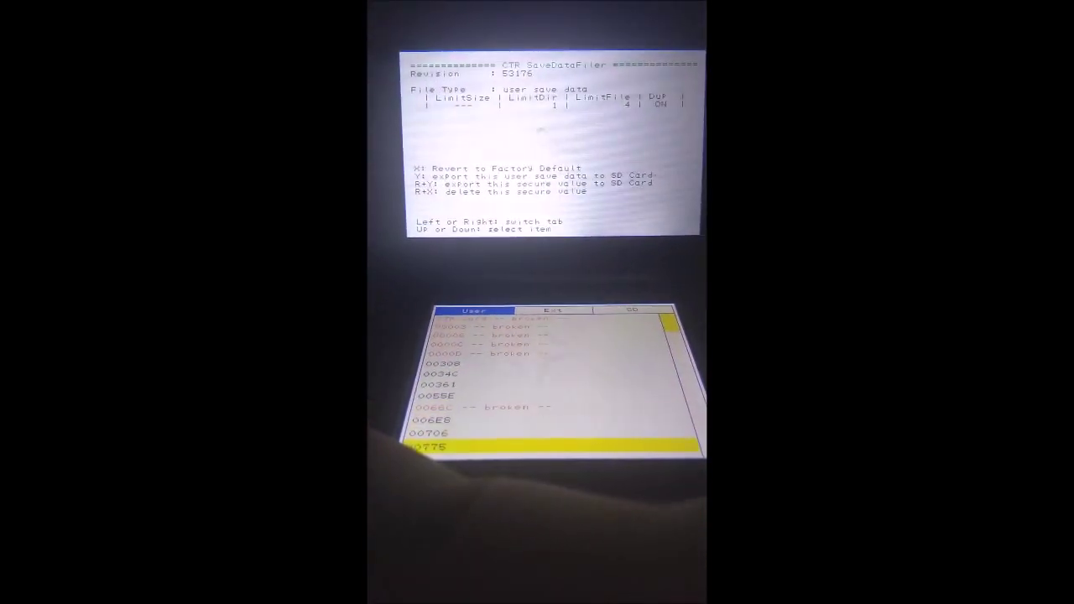
key(Down)
key(Down)
key(Down)
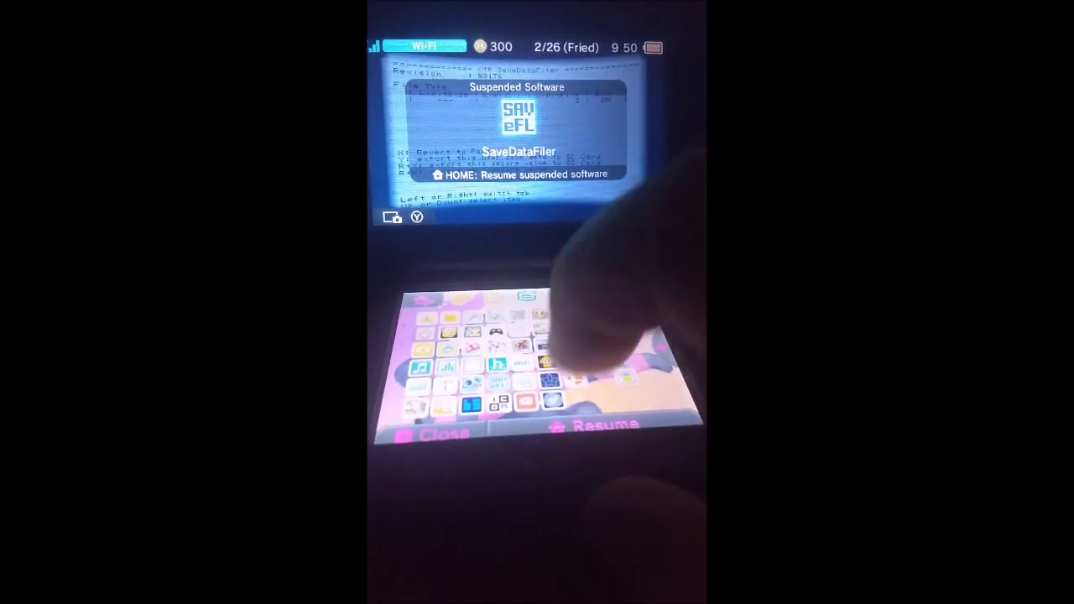
Launch Super Smash Bros from the 3DS HOME menu.
click(564, 327)
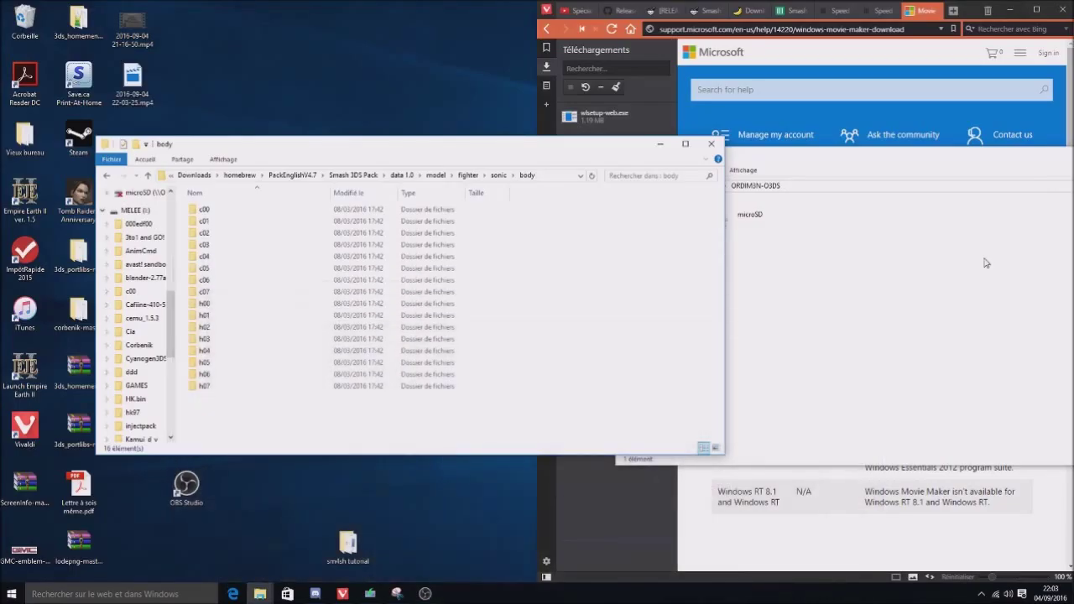
Open the microSD share in the 3DS network window and enter its SaltySD folder.
click(986, 263)
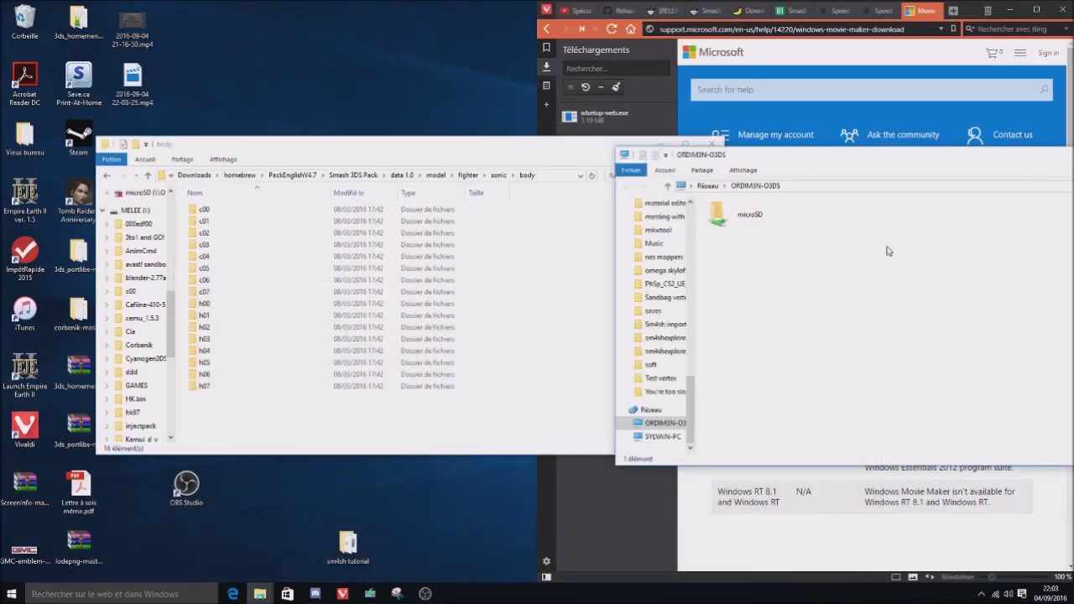
click(749, 221)
double_click(746, 215)
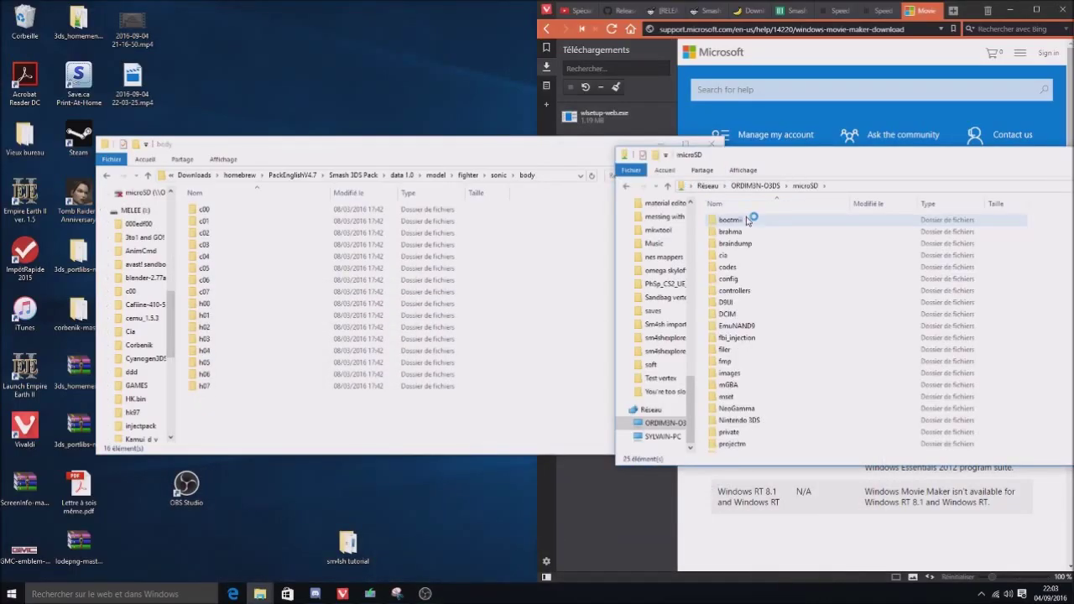
scroll(753, 334, down, 15)
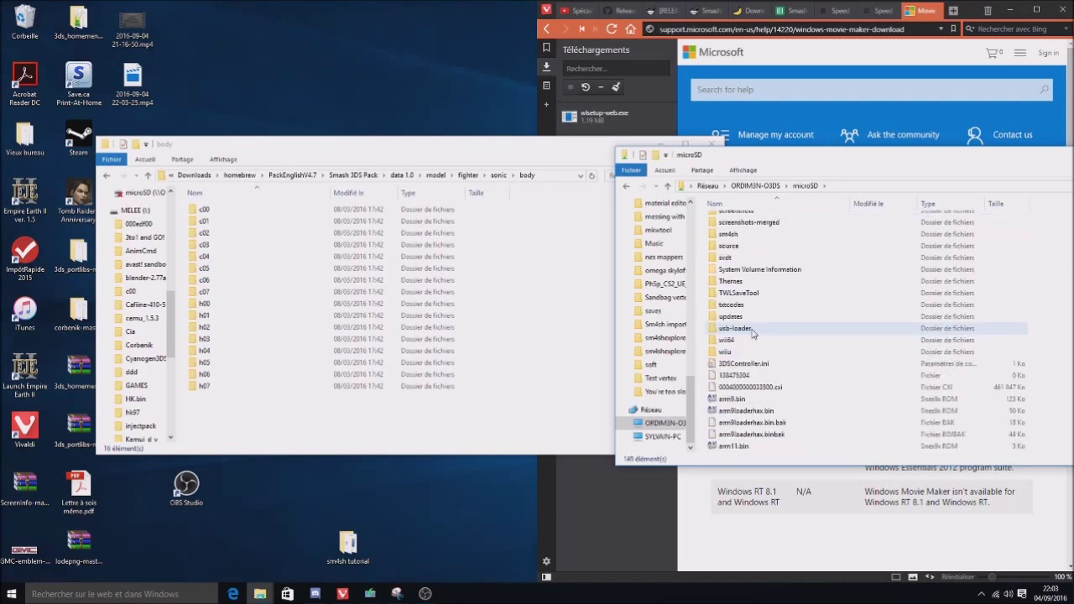
scroll(753, 334, down, 2)
click(739, 358)
double_click(740, 359)
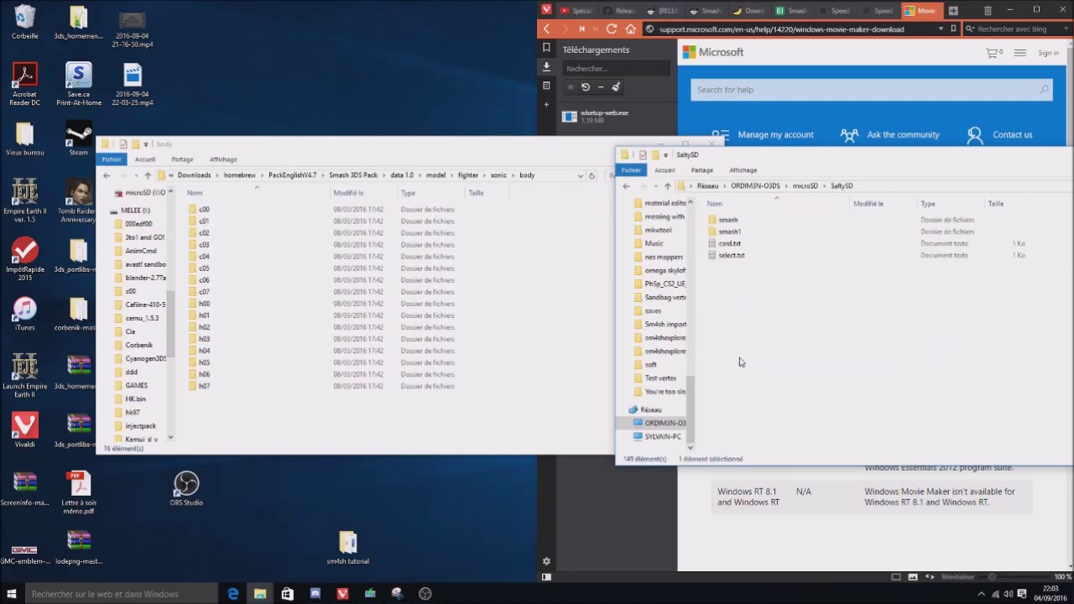
Drill down through smash > model > fighter > sonic > body into the c08 folder.
double_click(726, 220)
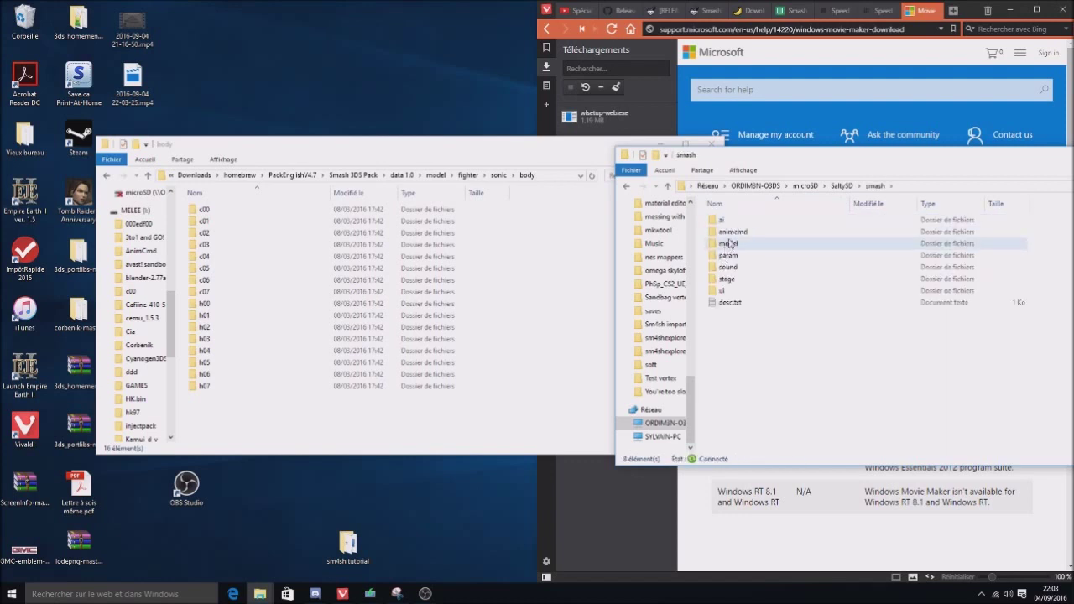
double_click(742, 243)
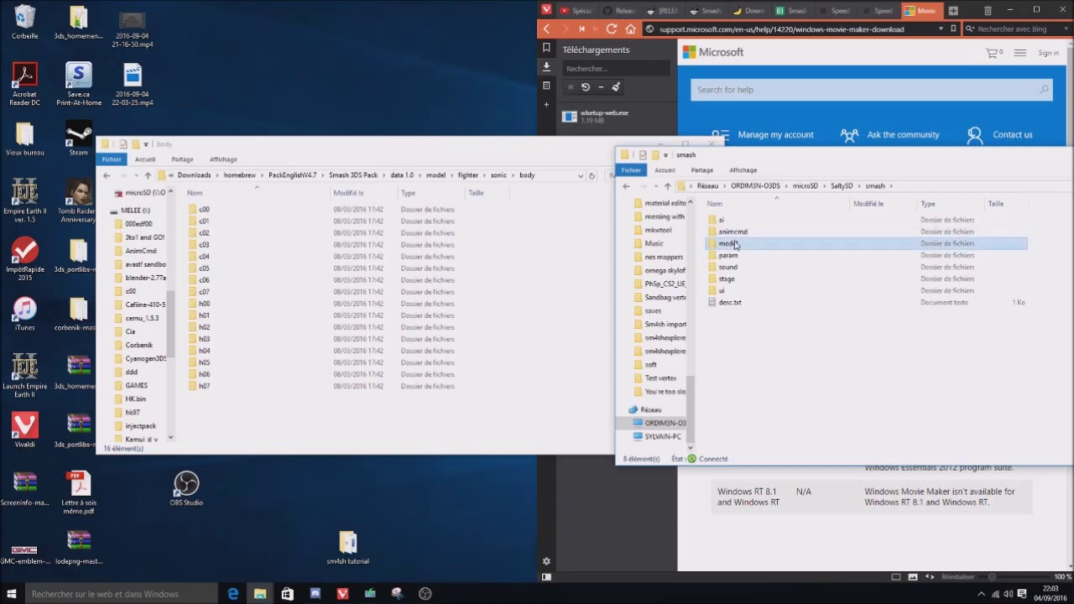
double_click(738, 220)
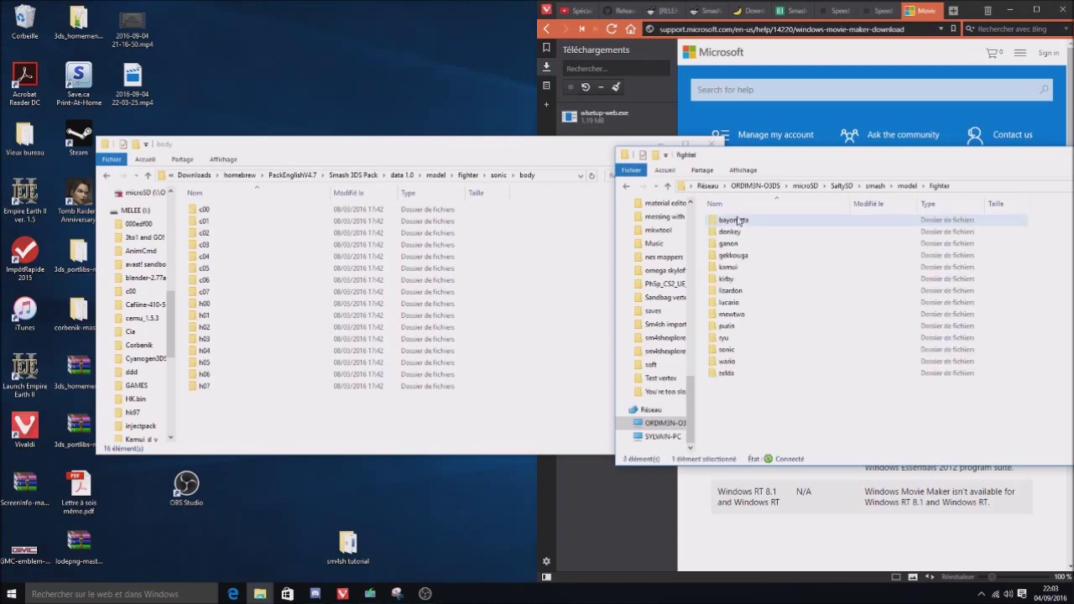
double_click(727, 349)
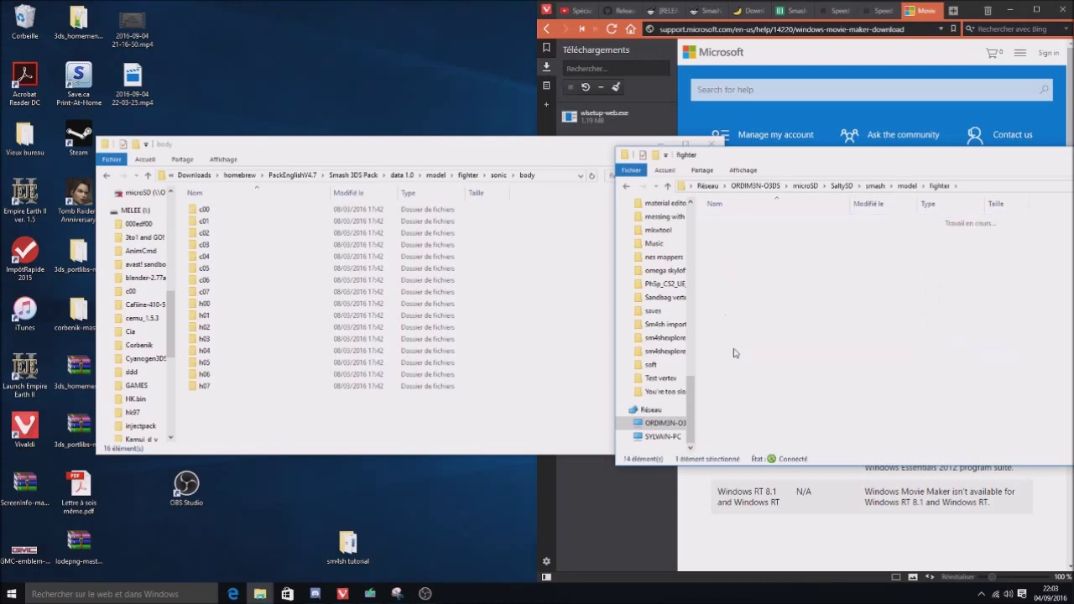
double_click(723, 223)
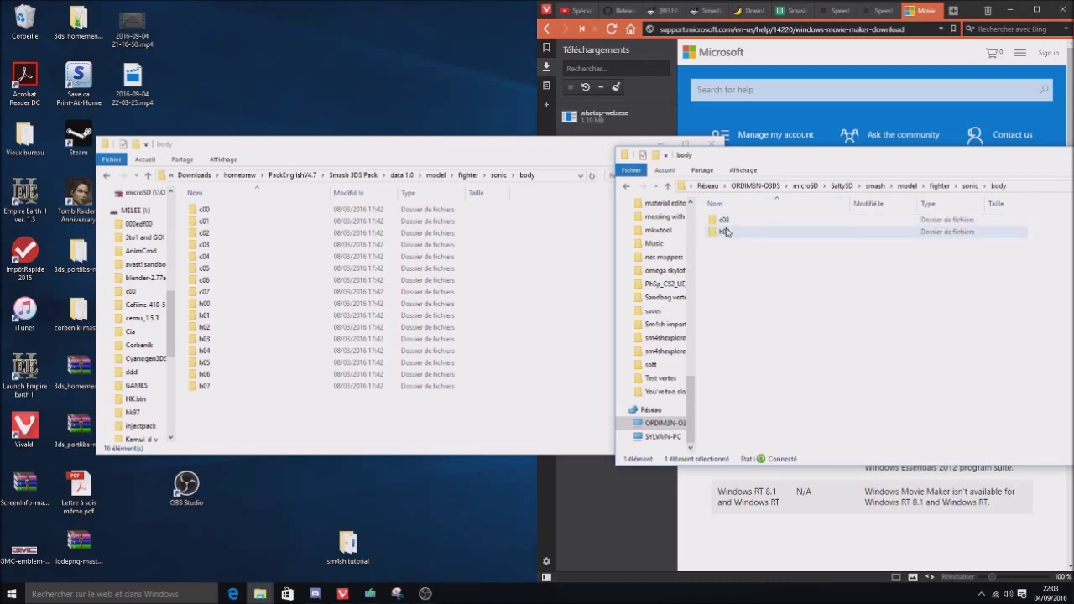
click(723, 222)
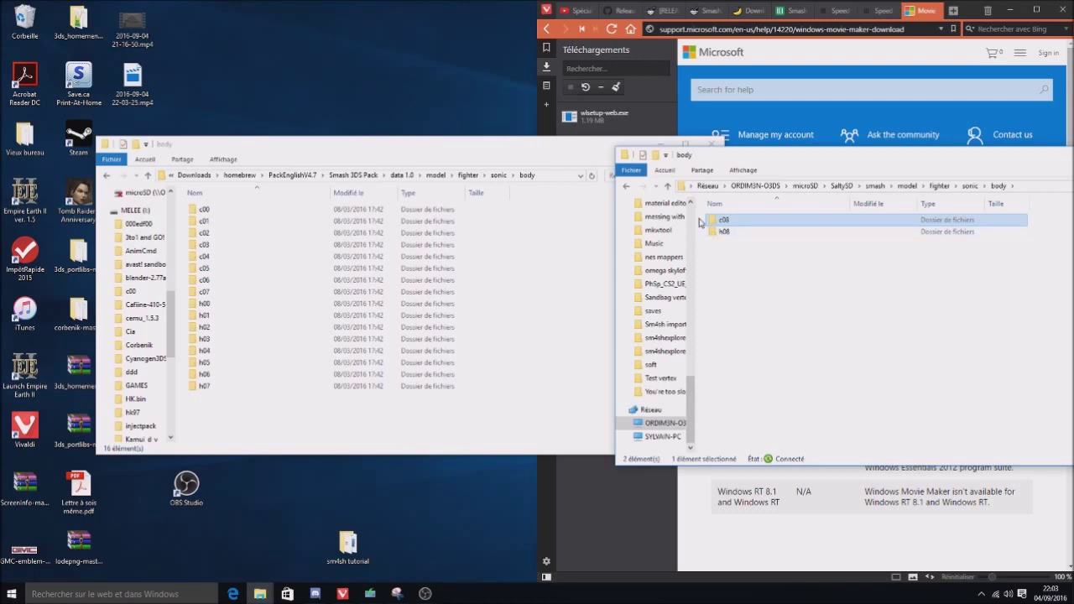
double_click(738, 224)
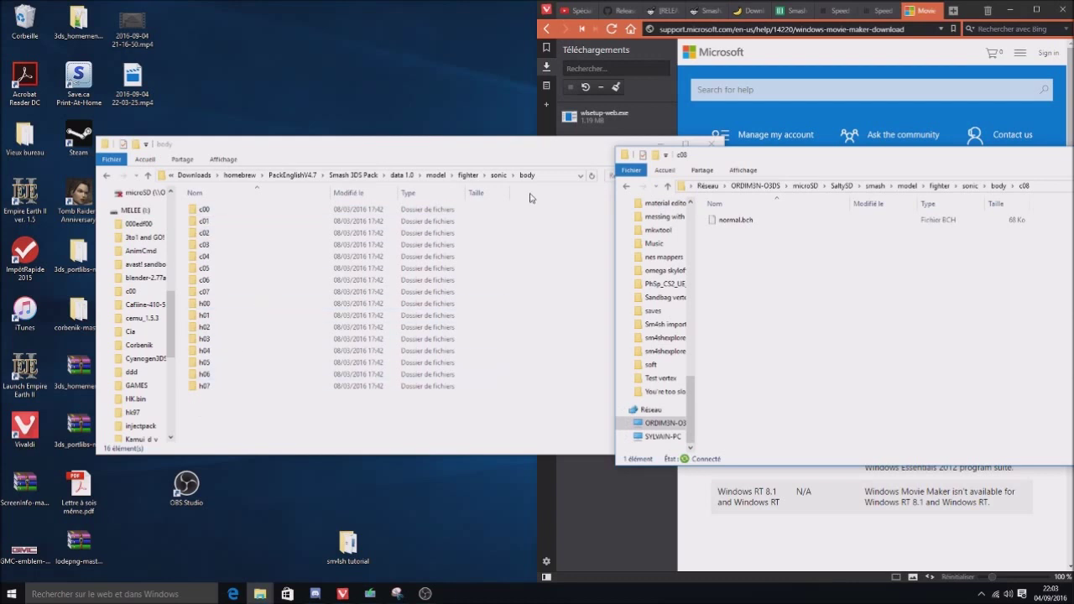
Copy all 15 pack c00 files except normal.bch into the microSD c08 folder.
double_click(203, 209)
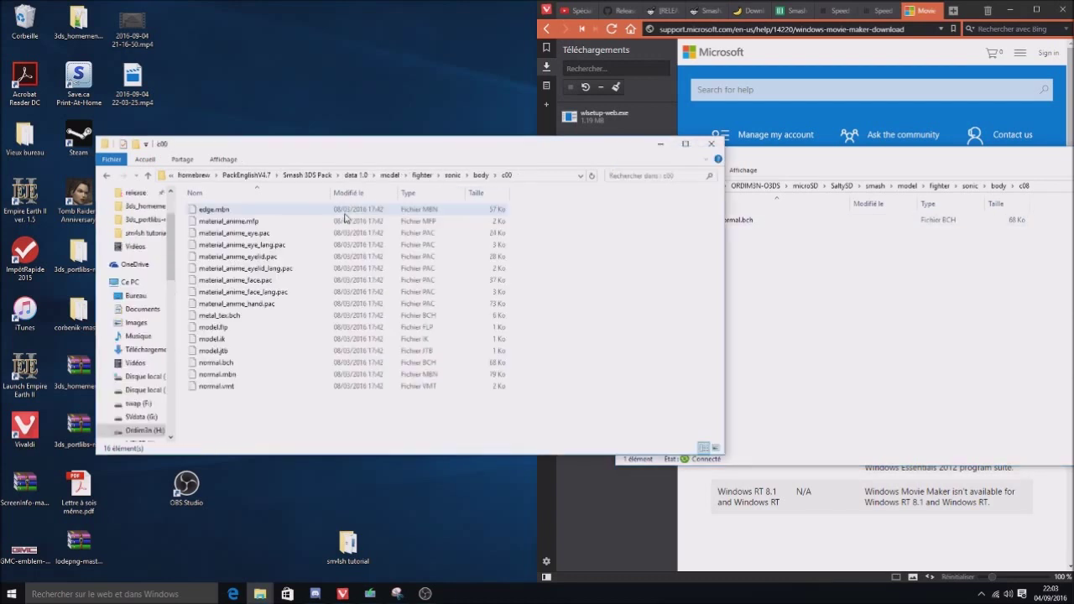
drag(262, 413, 237, 201)
ctrl+click(248, 363)
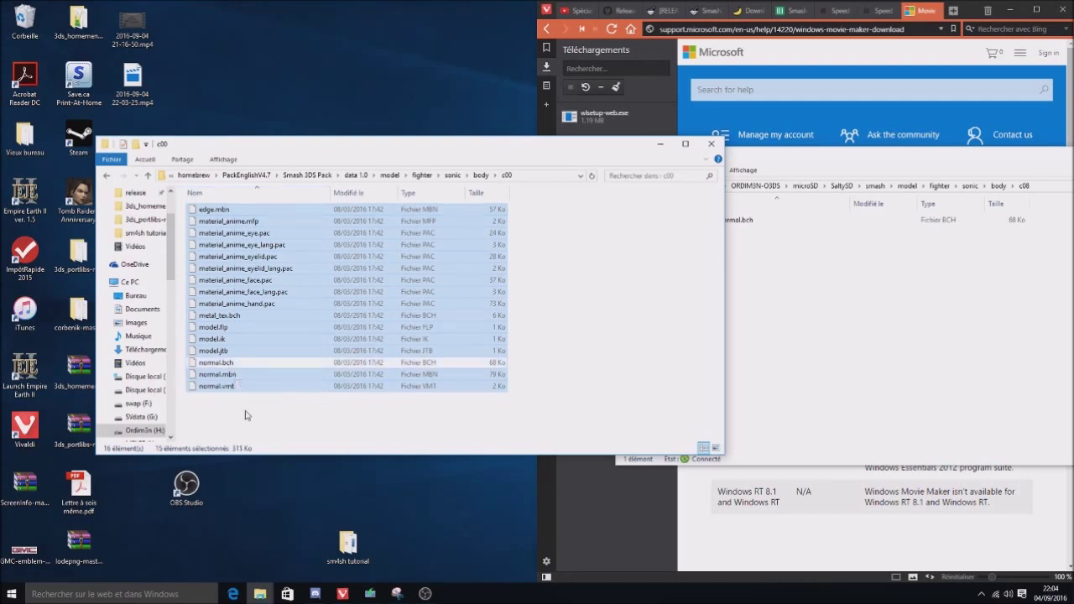
drag(239, 391, 899, 323)
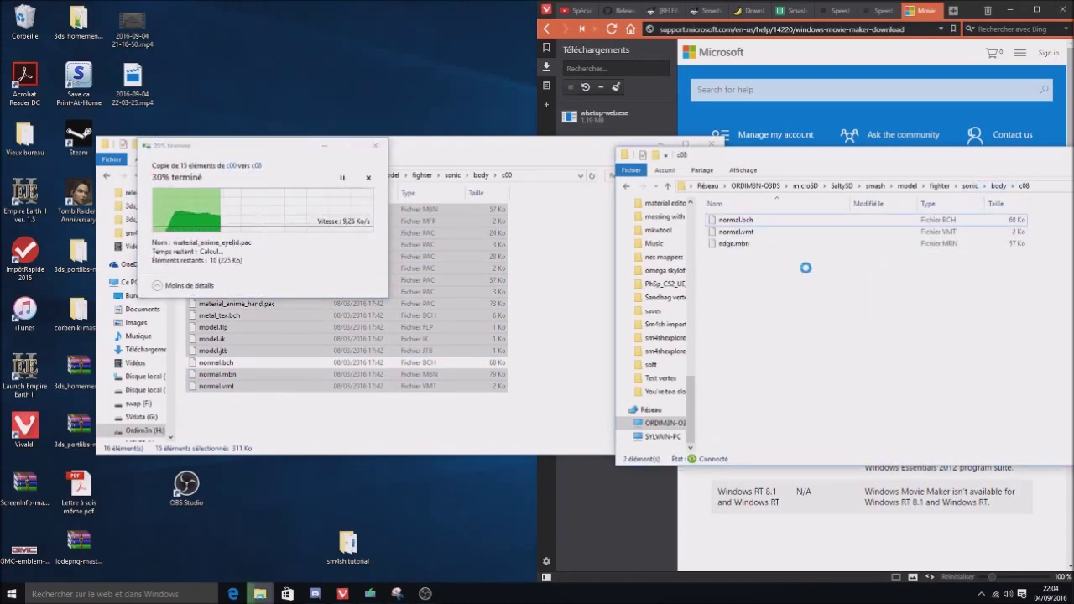
Open the microSD h08 folder and return the source window to the pack's body folder.
key(BackSpace)
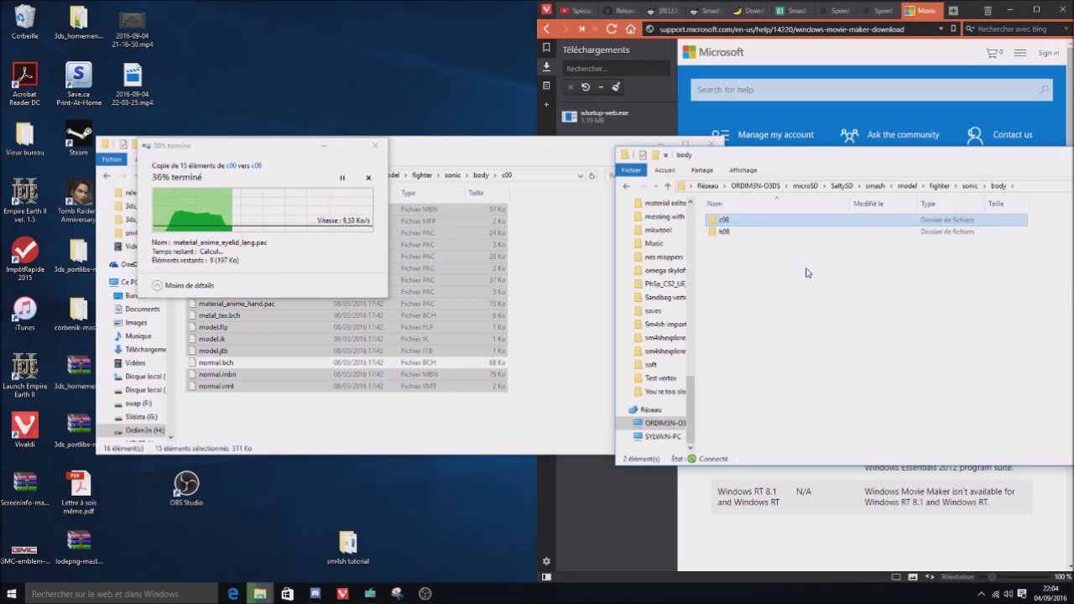
key(Down)
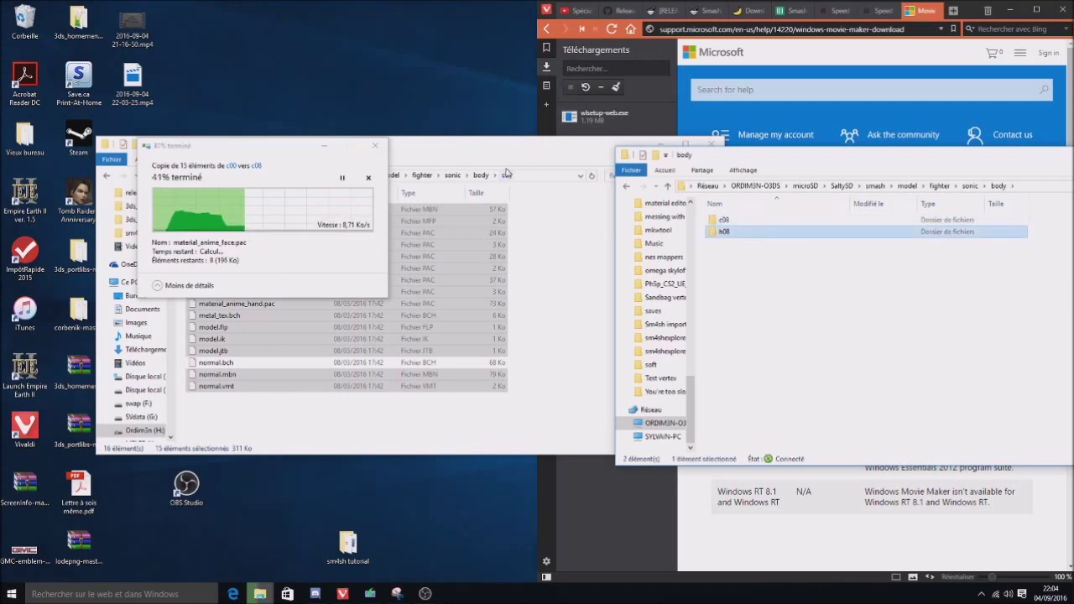
key(Return)
click(476, 176)
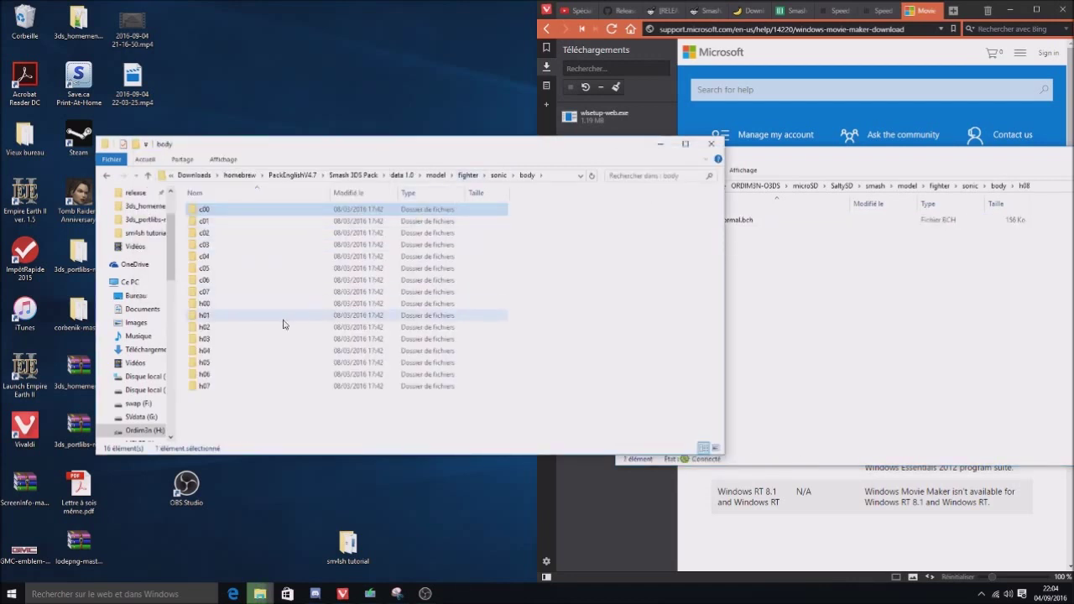
Paste edge.mbn, metal_tex.bch, normal.mbn and normal.vmt from h00 into microSD h08.
double_click(272, 306)
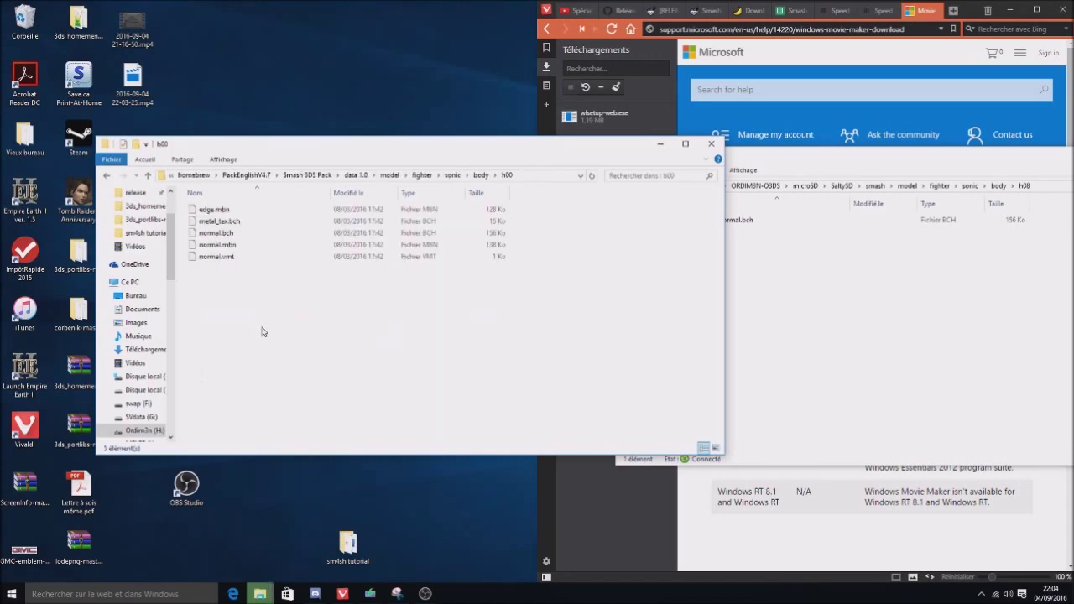
drag(261, 332, 239, 208)
ctrl+click(234, 235)
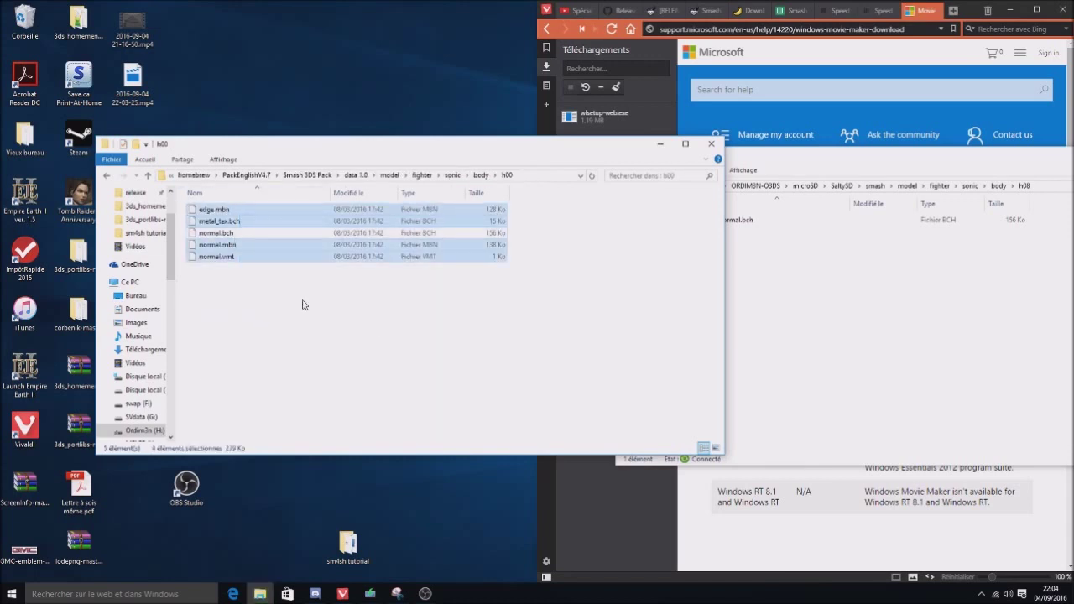
click(831, 329)
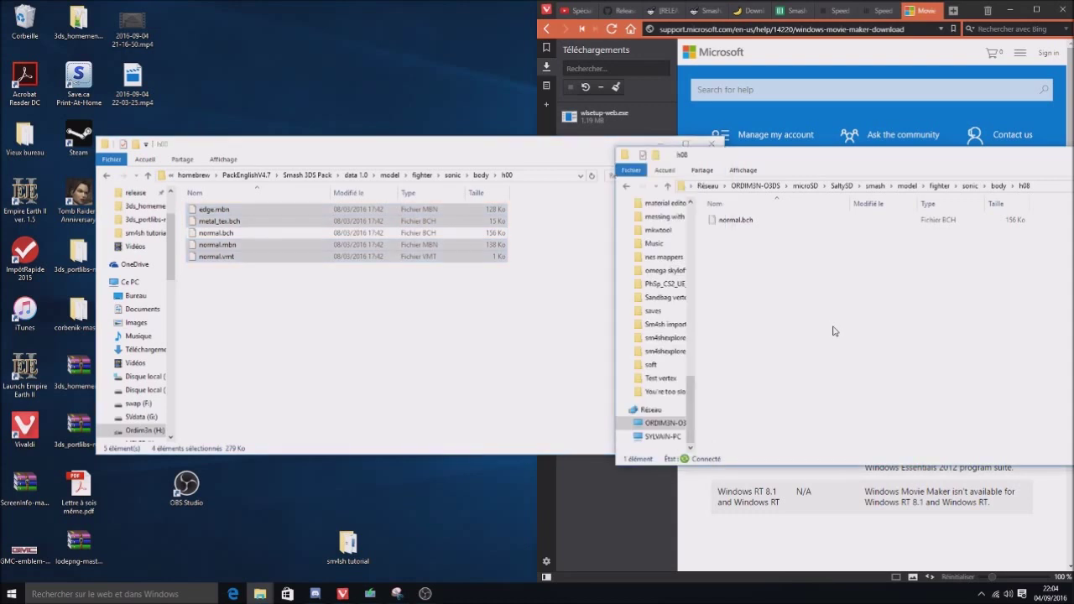
key(ctrl+v)
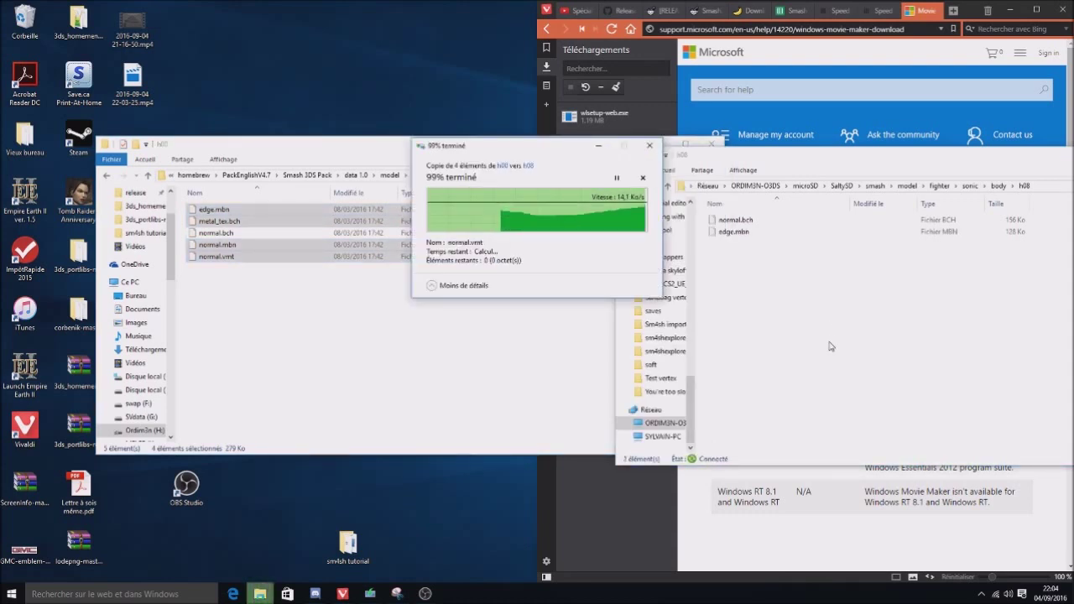
click(259, 596)
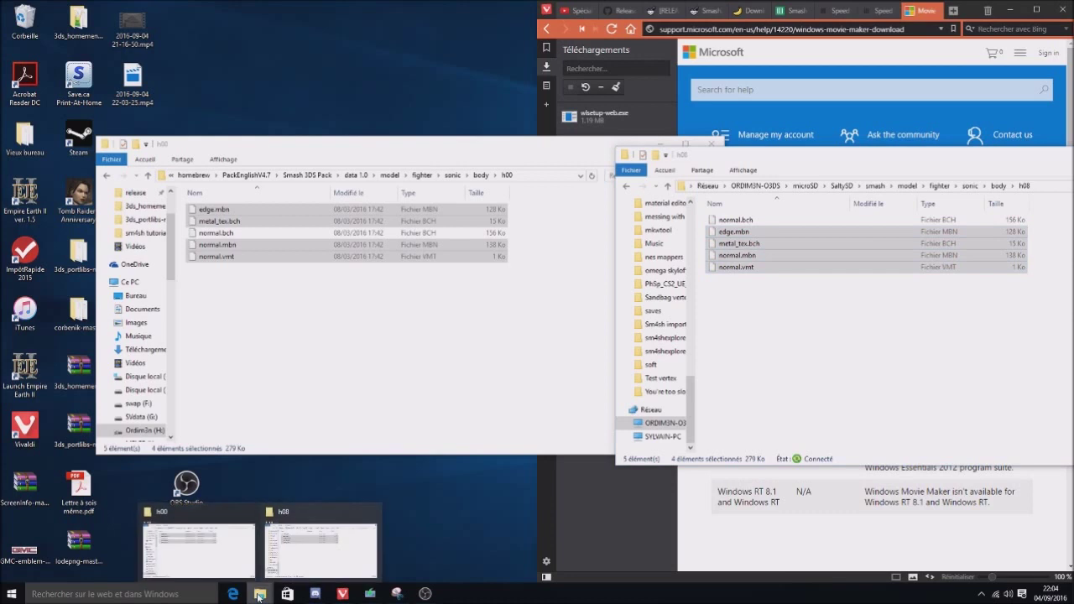
click(451, 369)
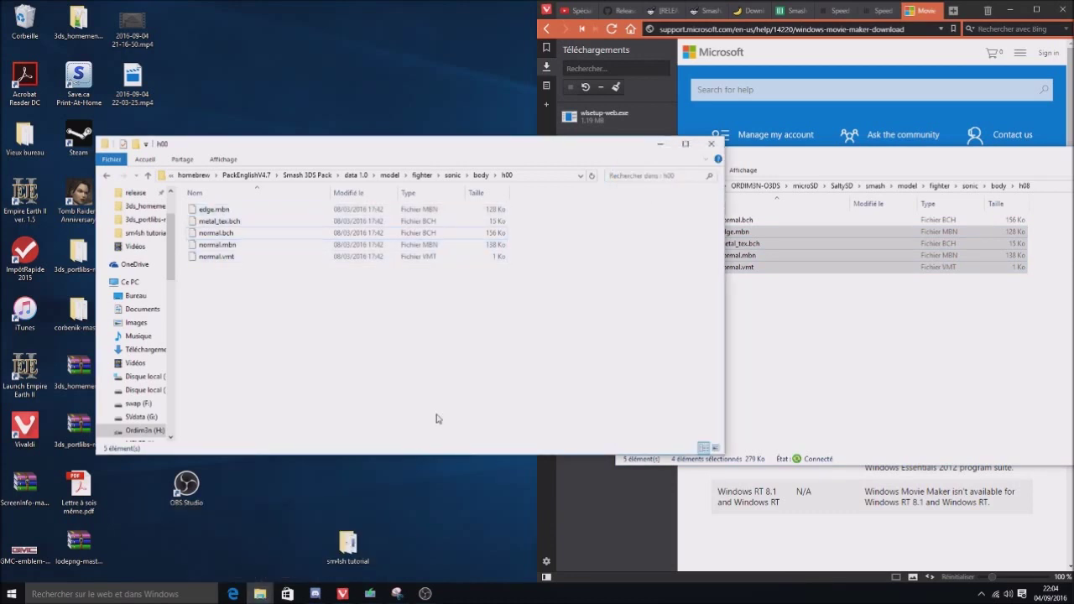